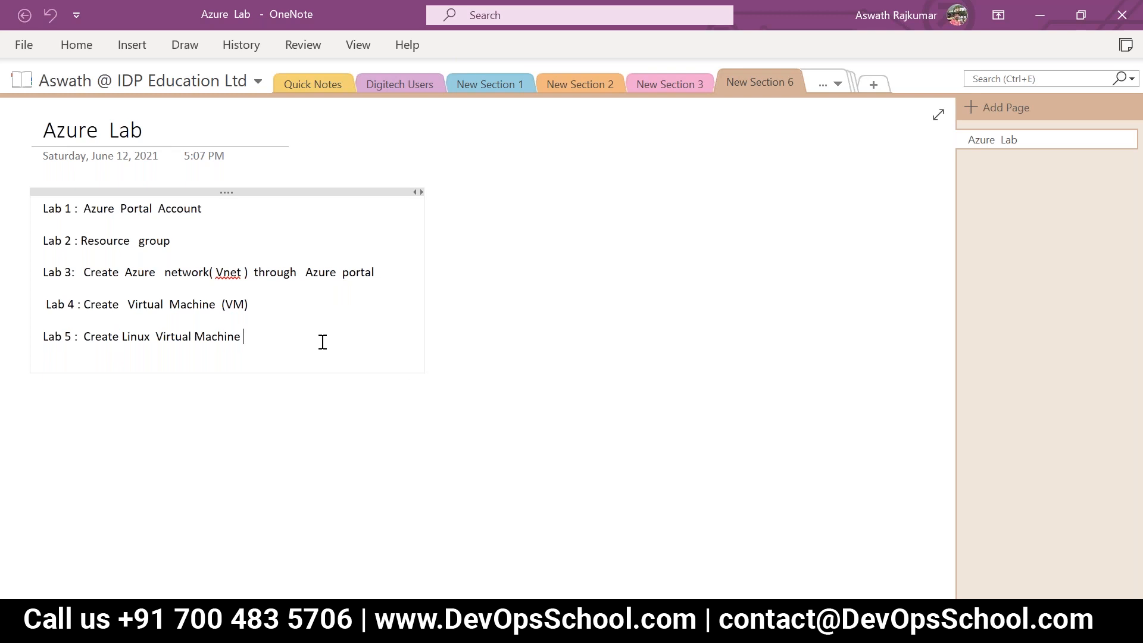
Step: Add the entry "Lab 6 : create the Window Virtual Machine" beneath the Lab 5 line, leaving blank space between them
{"action": "key", "text": "Return"}
{"action": "key", "text": "Return"}
{"action": "key", "text": "Return"}
{"action": "type", "text": "Labb"}
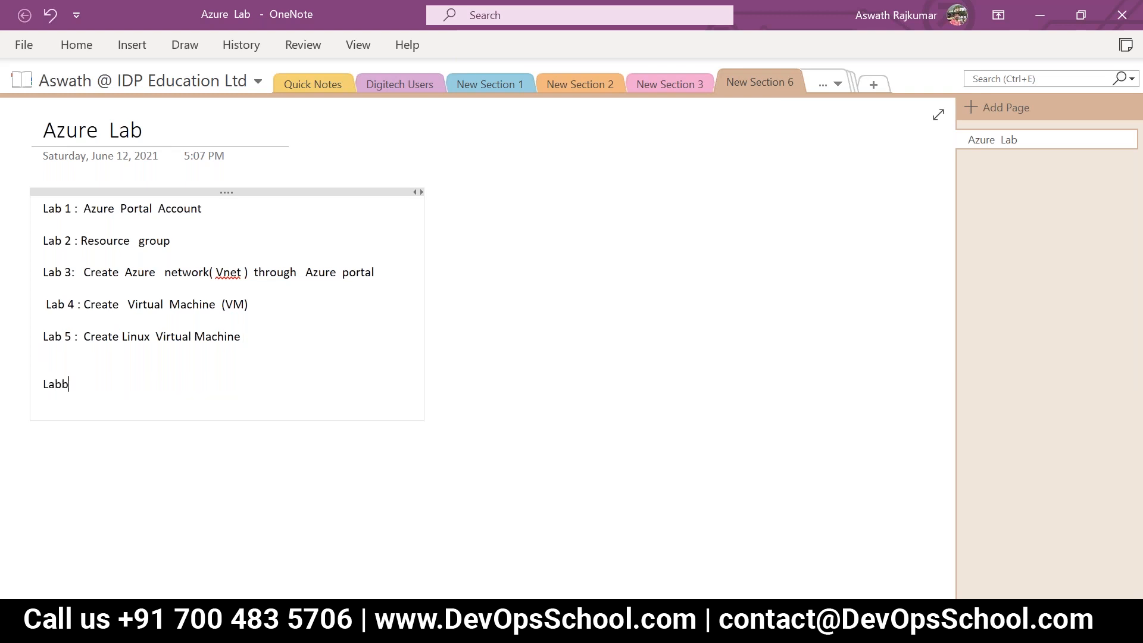
{"action": "key", "text": "BackSpace"}
{"action": "key", "text": "BackSpace"}
{"action": "type", "text": "6"}
{"action": "type", "text": " :  craete"}
{"action": "key", "text": "BackSpace"}
{"action": "key", "text": "BackSpace"}
{"action": "key", "text": "BackSpace"}
{"action": "key", "text": "BackSpace"}
{"action": "key", "text": "BackSpace"}
{"action": "type", "text": "reate"}
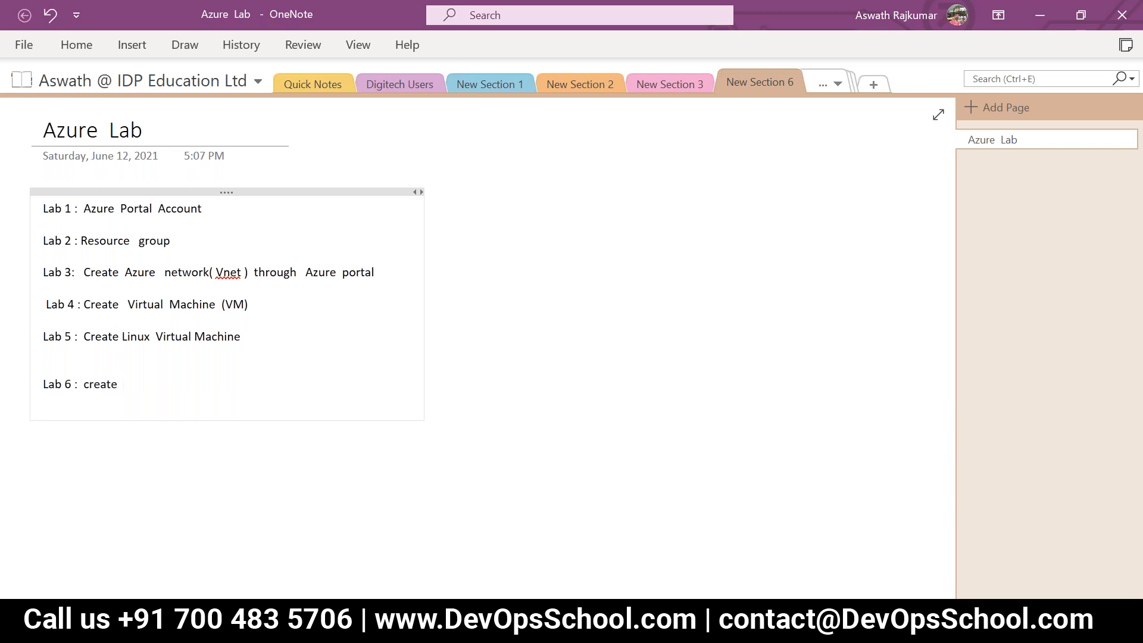
{"action": "type", "text": "  the V"}
{"action": "key", "text": "BackSpace"}
{"action": "type", "text": "Window  Virtual Machine"}
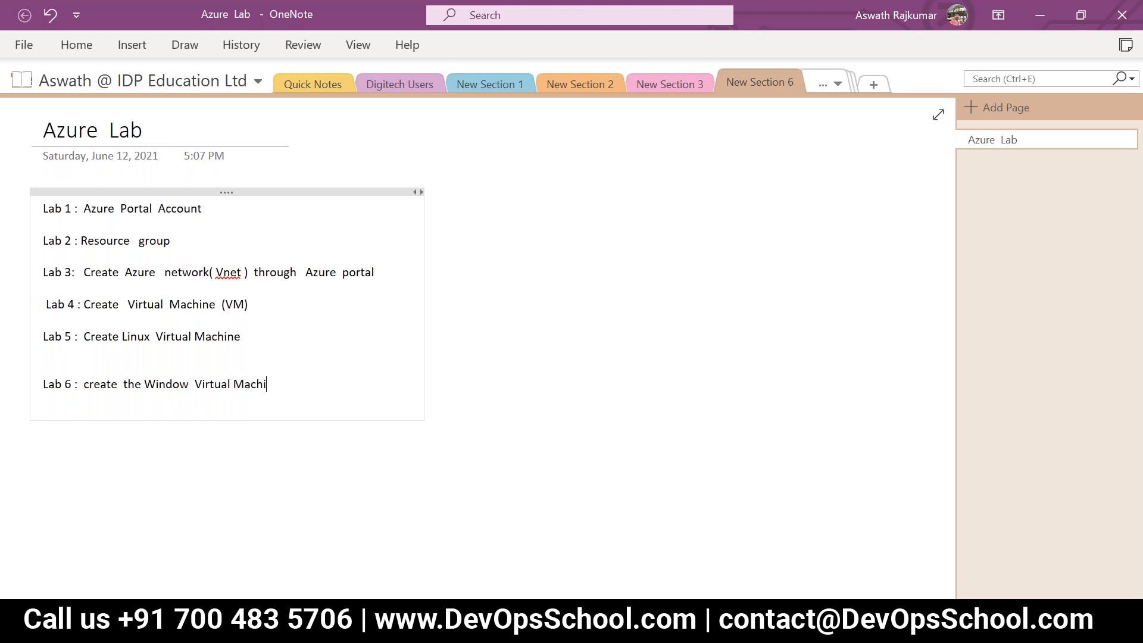
{"action": "type", "text": "  & try to access  through  RDP"}
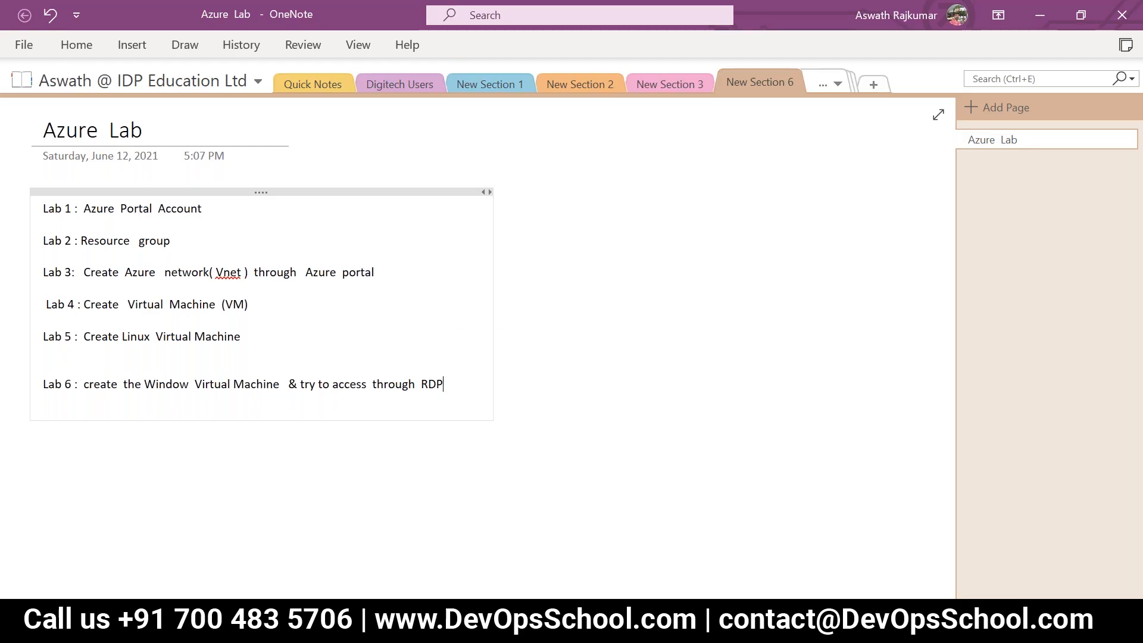
Step: Extend the Lab 6 entry with "& try to access through RDP" and finish editing the note
{"action": "key", "text": "Return"}
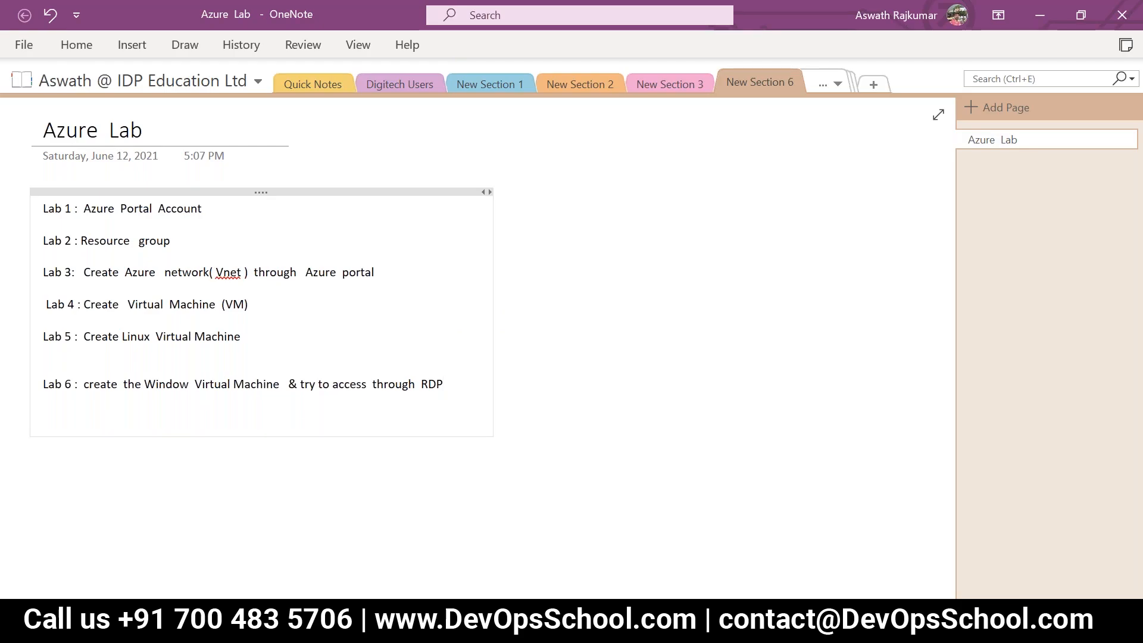
{"action": "left_click", "coordinate": [836, 488]}
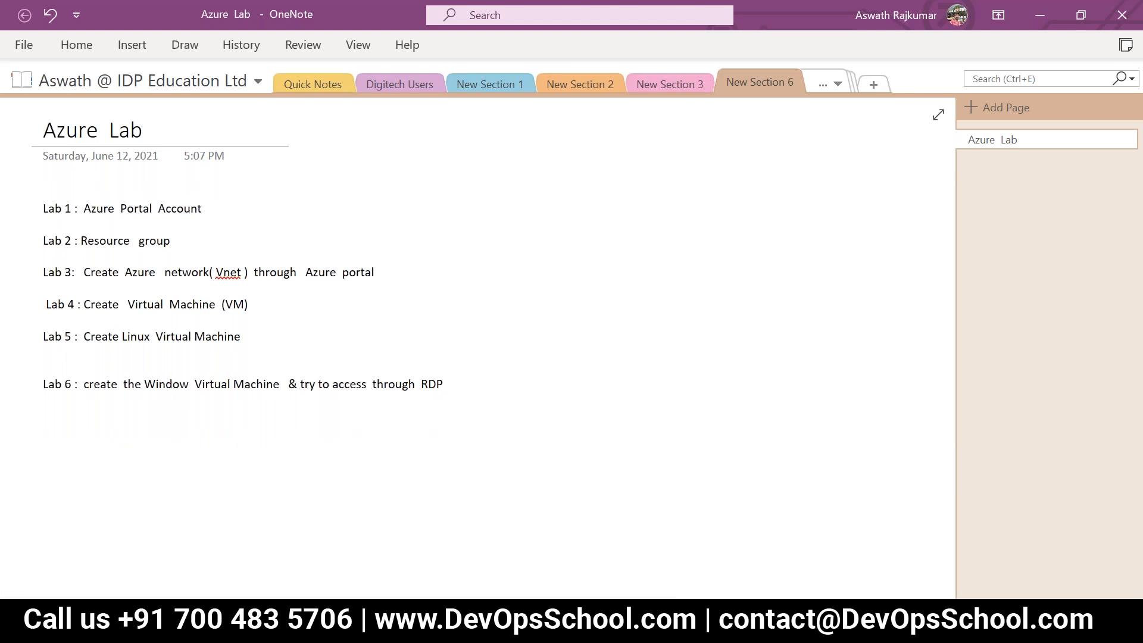
Step: Switch to the Azure portal in the browser, search for "virtua" and open the Virtual machines service
{"action": "left_click", "coordinate": [677, 623]}
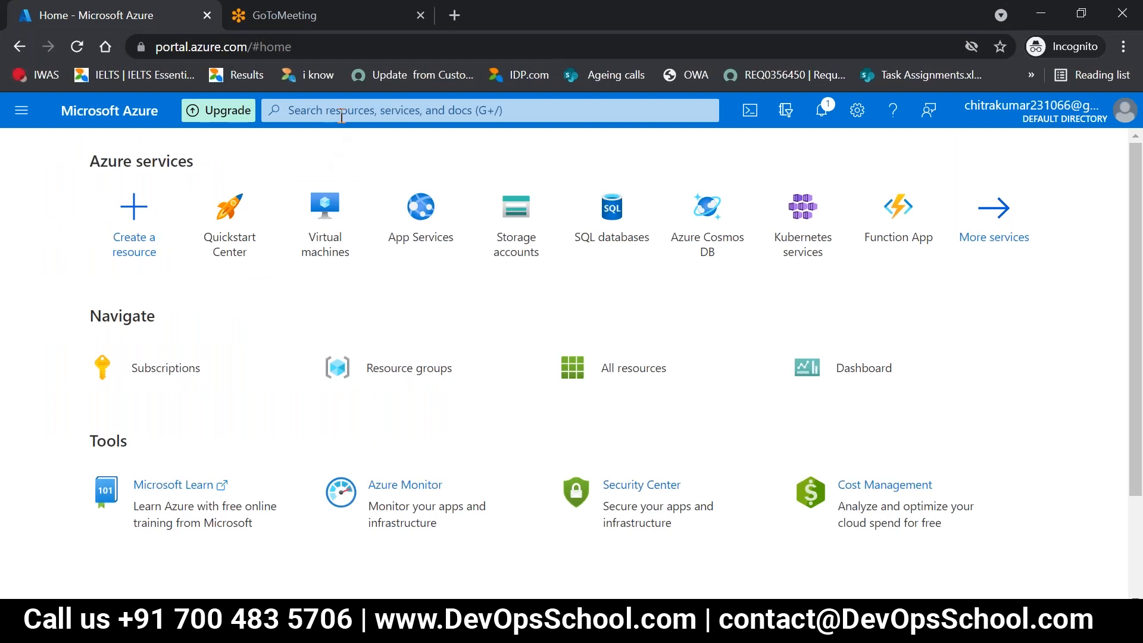
{"action": "left_click", "coordinate": [341, 116]}
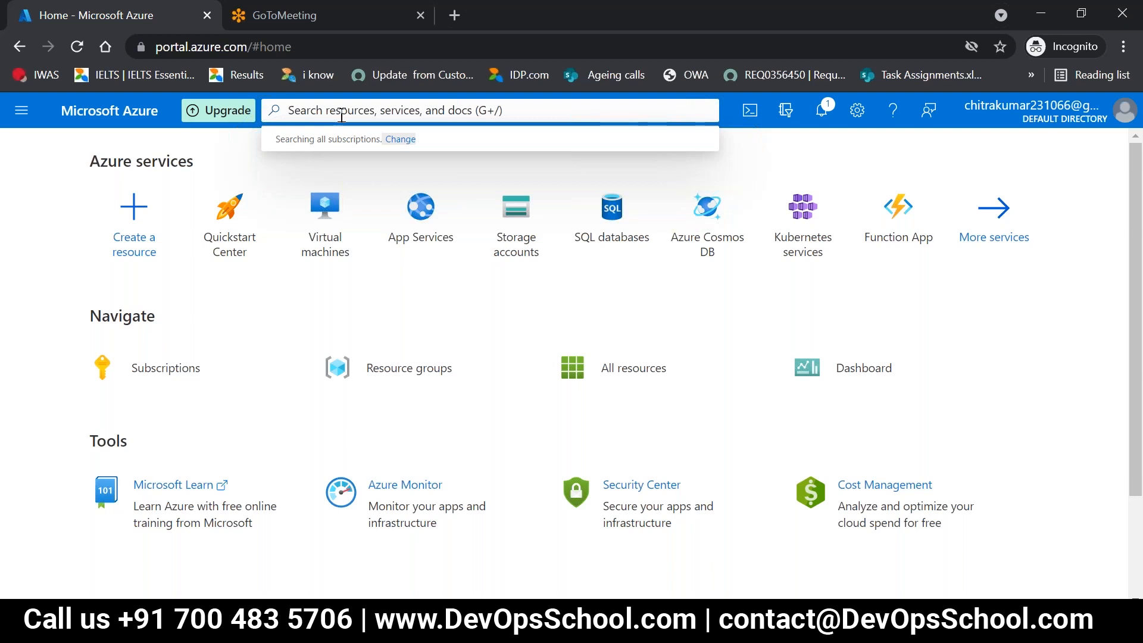
{"action": "type", "text": "v"}
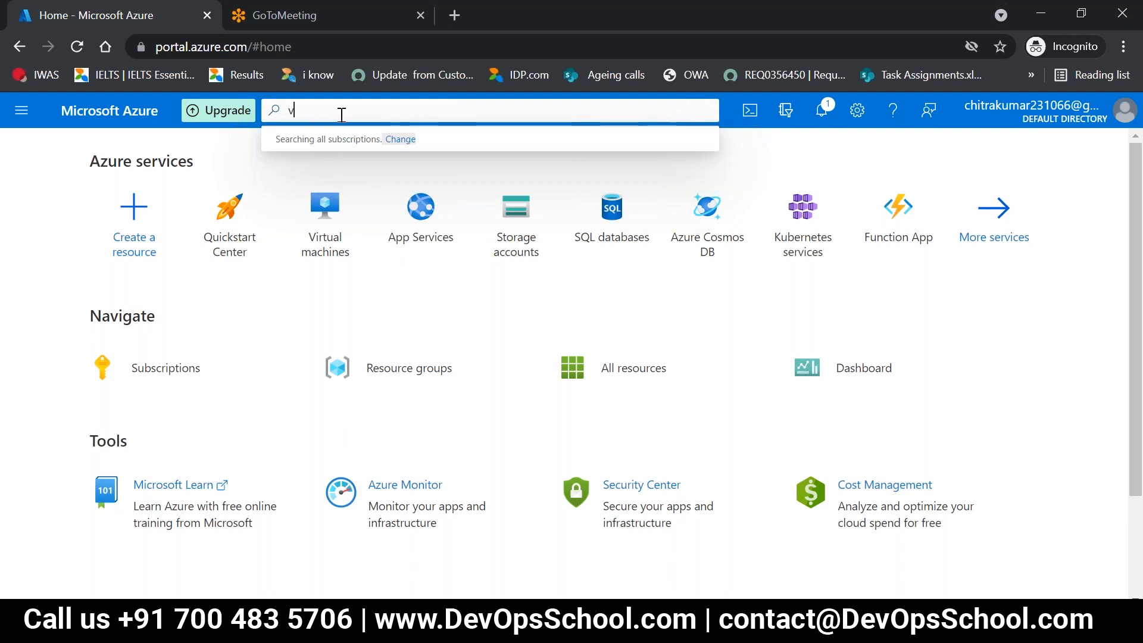
{"action": "type", "text": "irtua"}
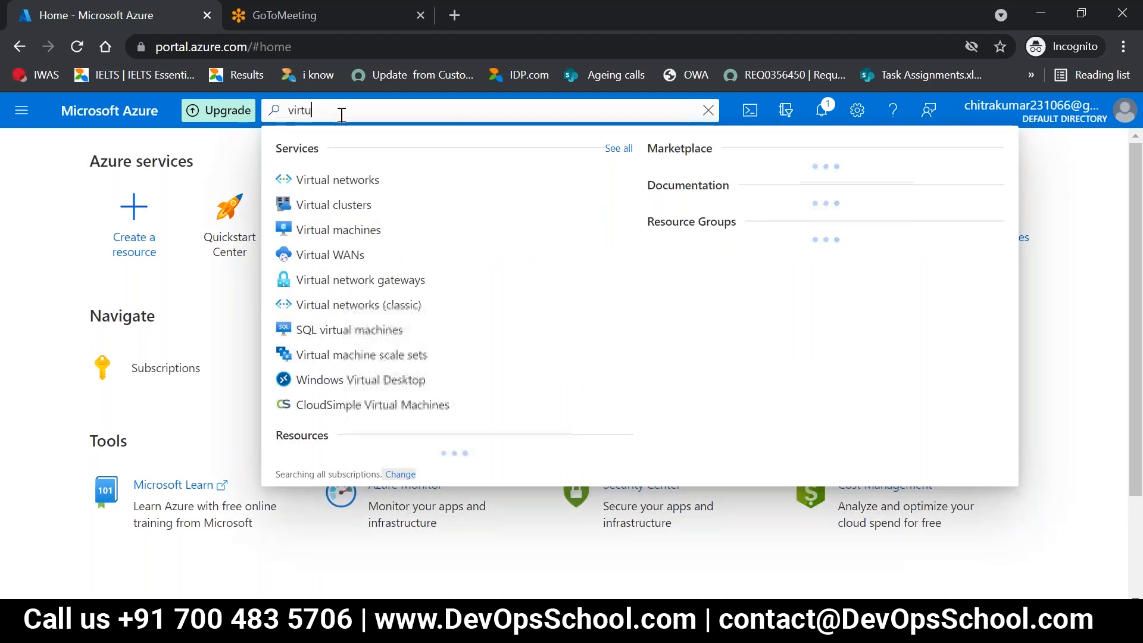
{"action": "key", "text": "Down"}
{"action": "key", "text": "Down"}
{"action": "key", "text": "Down"}
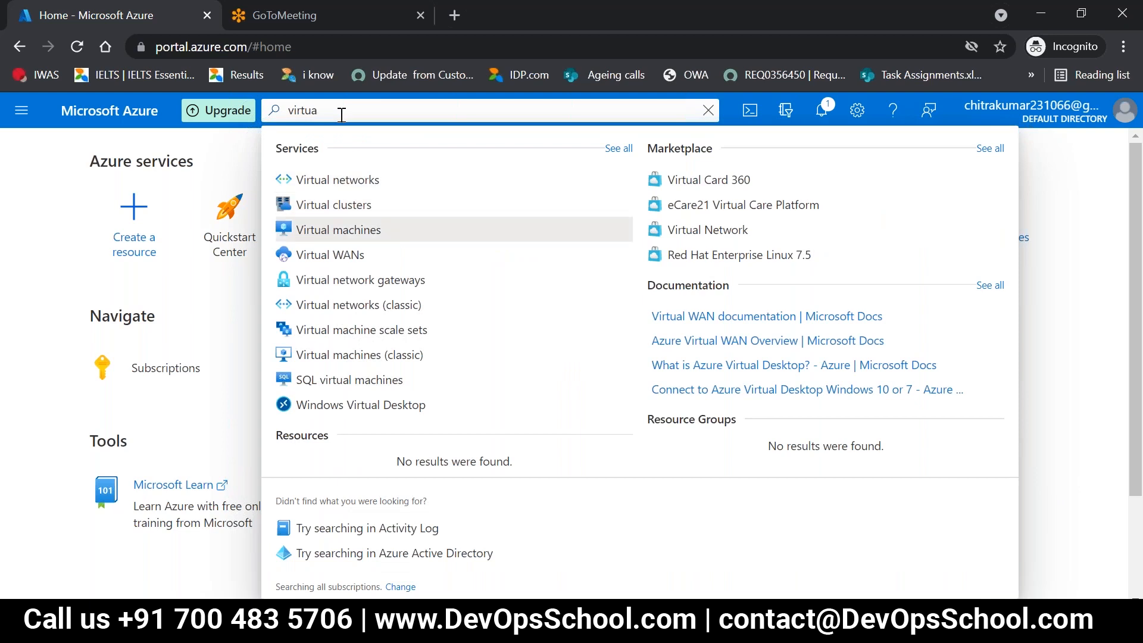
{"action": "key", "text": "Return"}
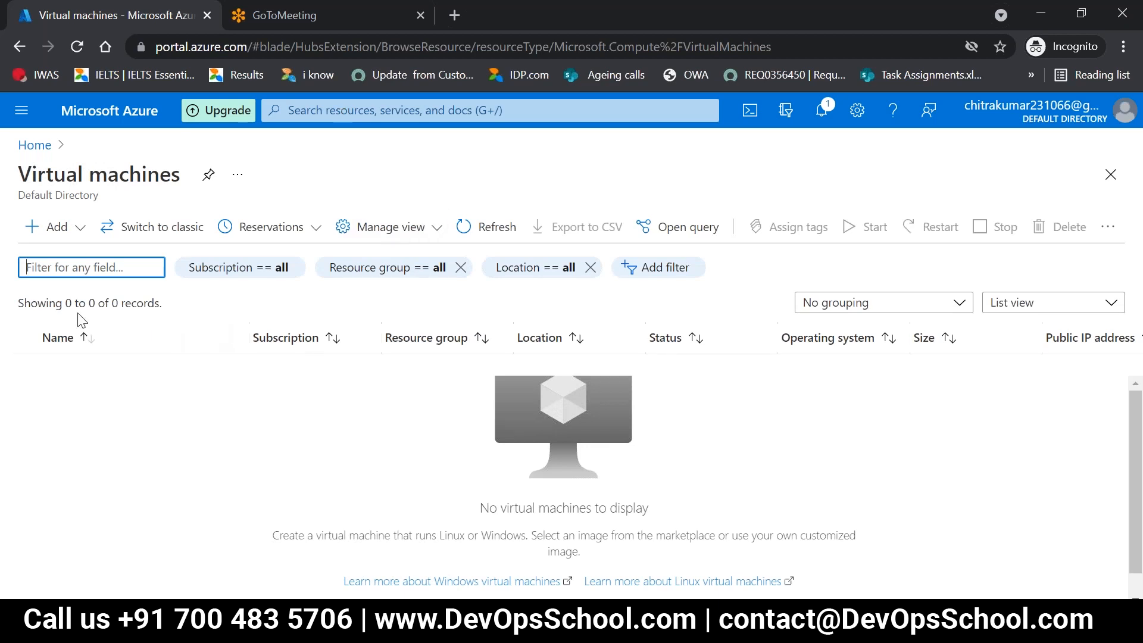
Step: Start creating a new virtual machine and check which existing resource groups can be selected for it
{"action": "left_click", "coordinate": [52, 225]}
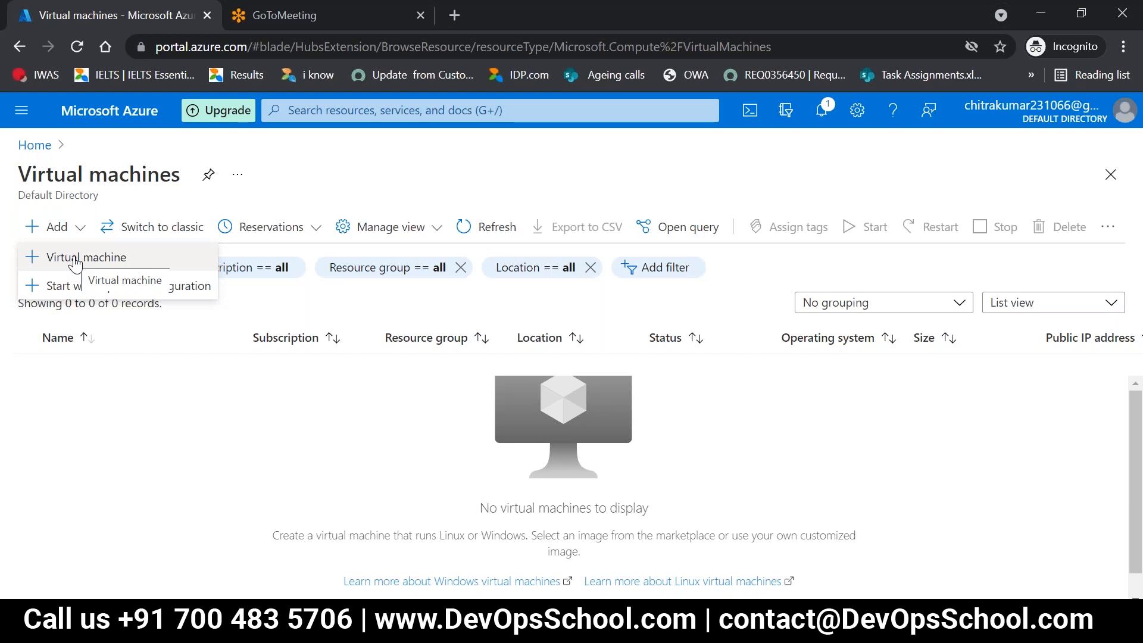
{"action": "left_click", "coordinate": [75, 261]}
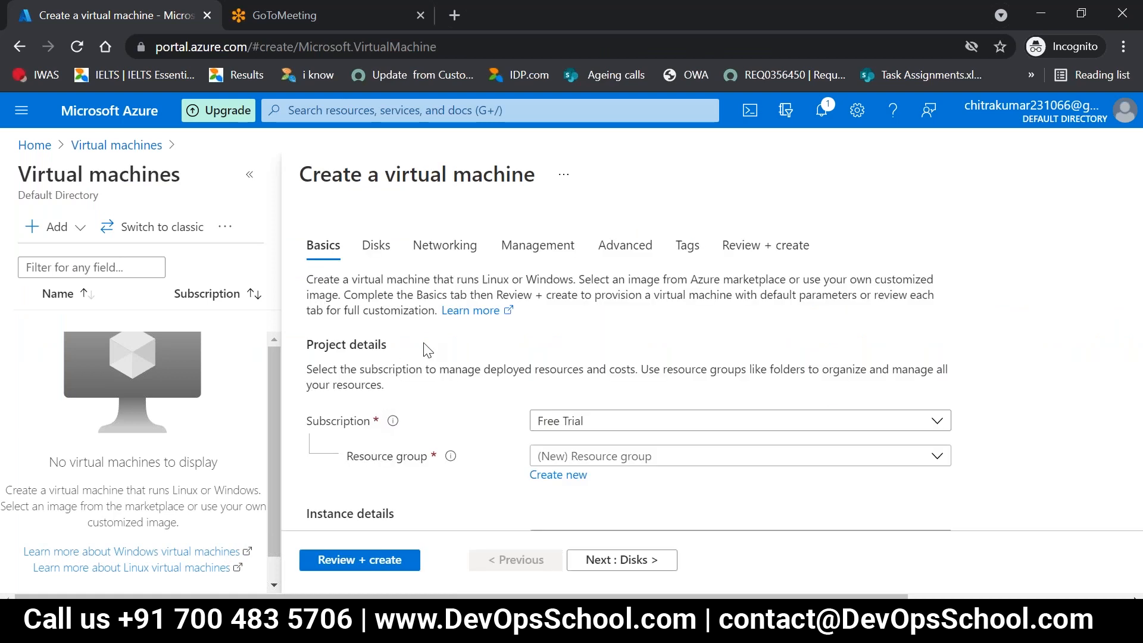
{"action": "scroll", "coordinate": [428, 350], "scroll_direction": "down", "scroll_amount": 1}
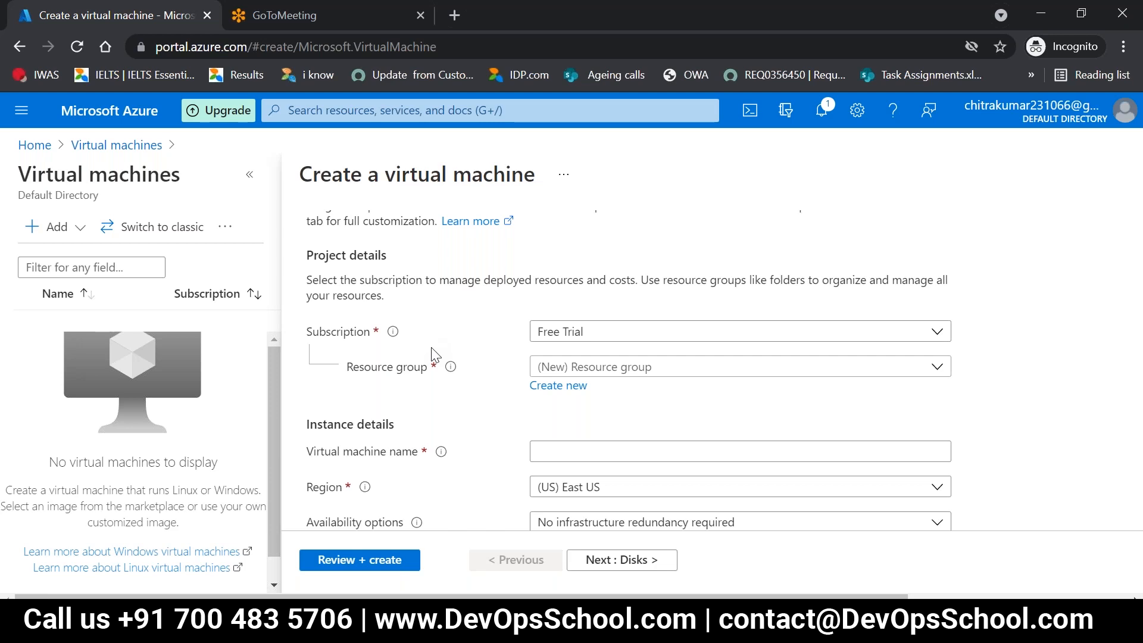
{"action": "left_click", "coordinate": [602, 370]}
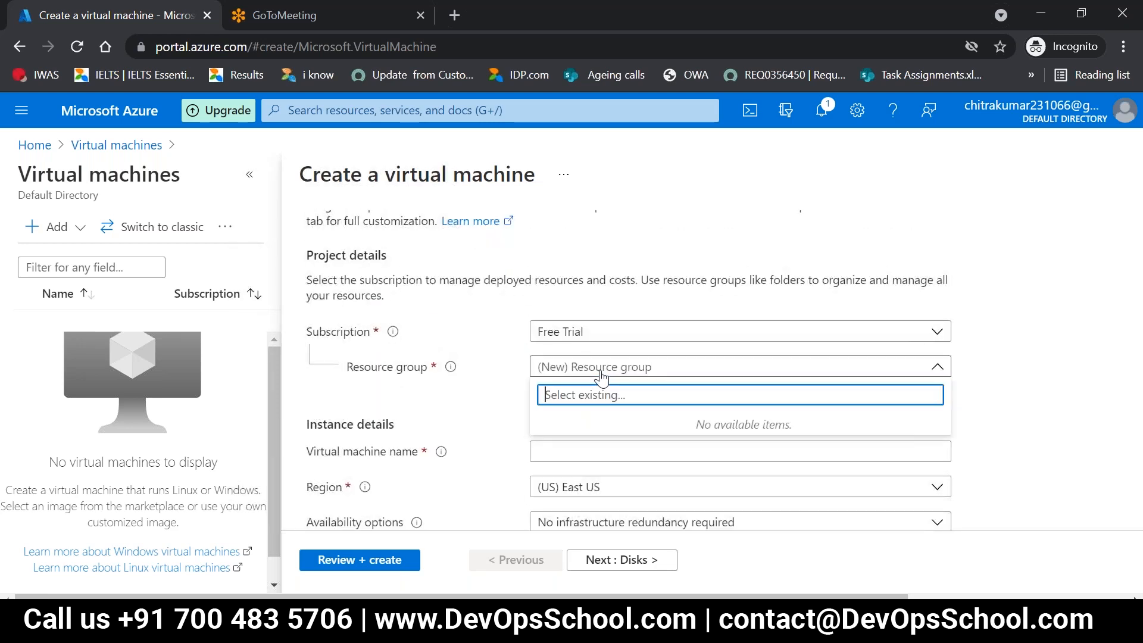
{"action": "left_click", "coordinate": [494, 364]}
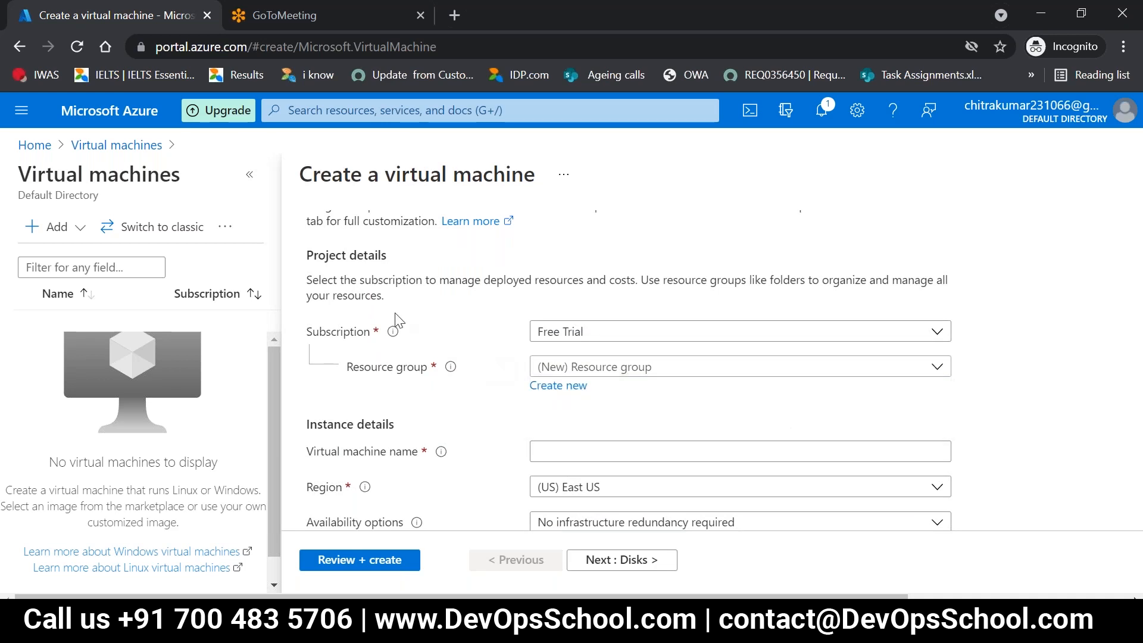
Step: Create a new resource group named RGTest01 for the virtual machine
{"action": "left_click", "coordinate": [558, 385]}
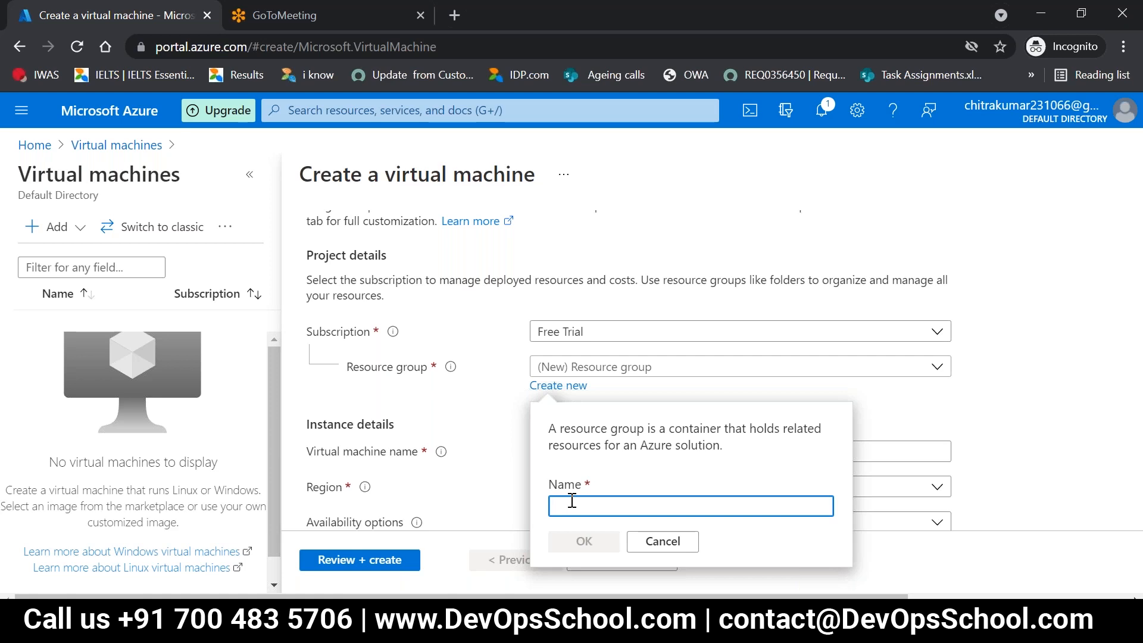
{"action": "type", "text": "RD  Tes"}
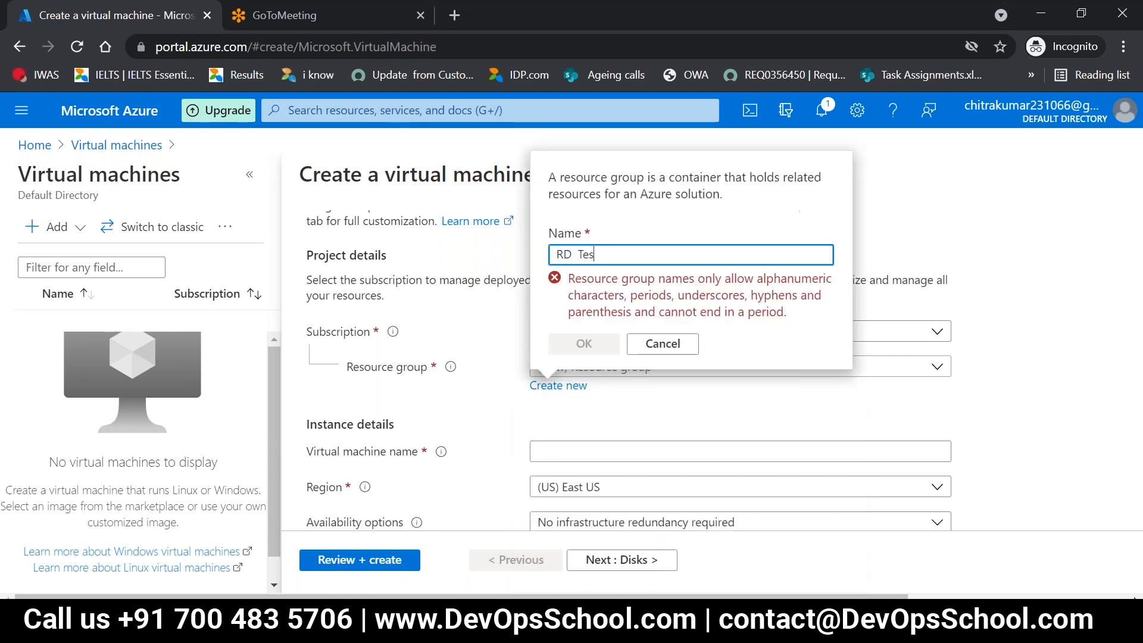
{"action": "type", "text": "t"}
{"action": "key", "text": "BackSpace"}
{"action": "key", "text": "BackSpace"}
{"action": "key", "text": "BackSpace"}
{"action": "key", "text": "BackSpace"}
{"action": "key", "text": "BackSpace"}
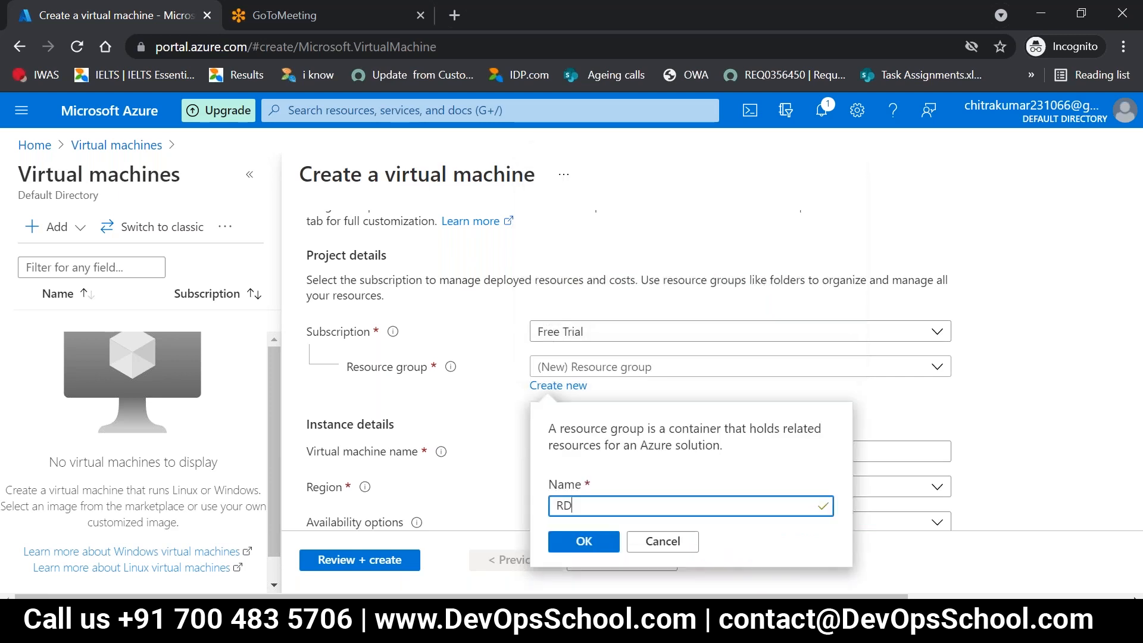
{"action": "type", "text": "_Test-"}
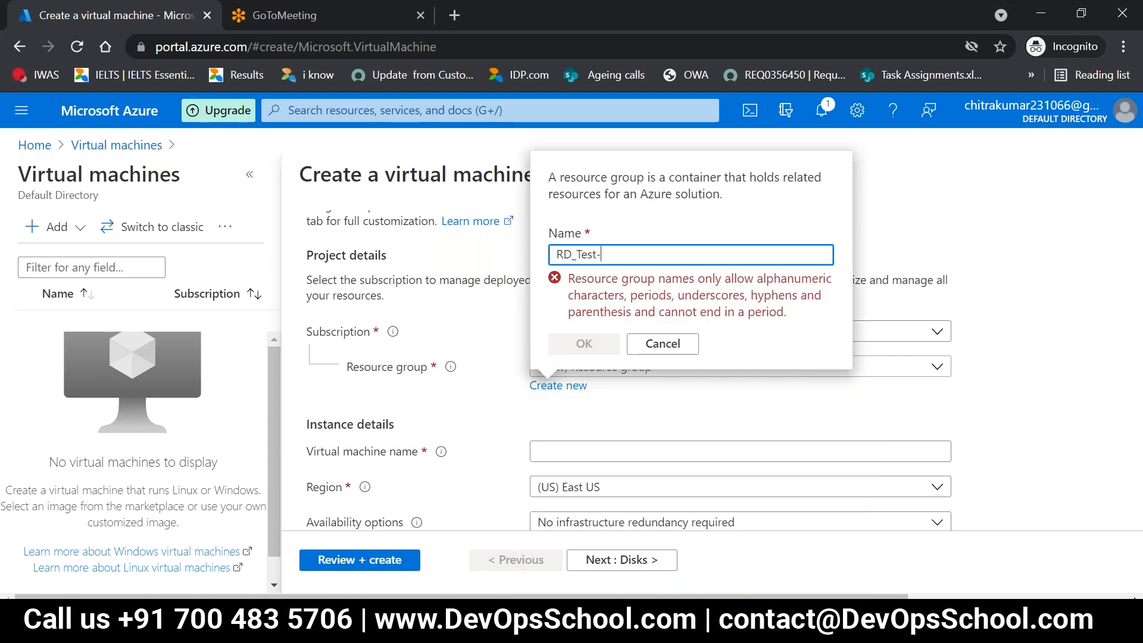
{"action": "key", "text": "BackSpace"}
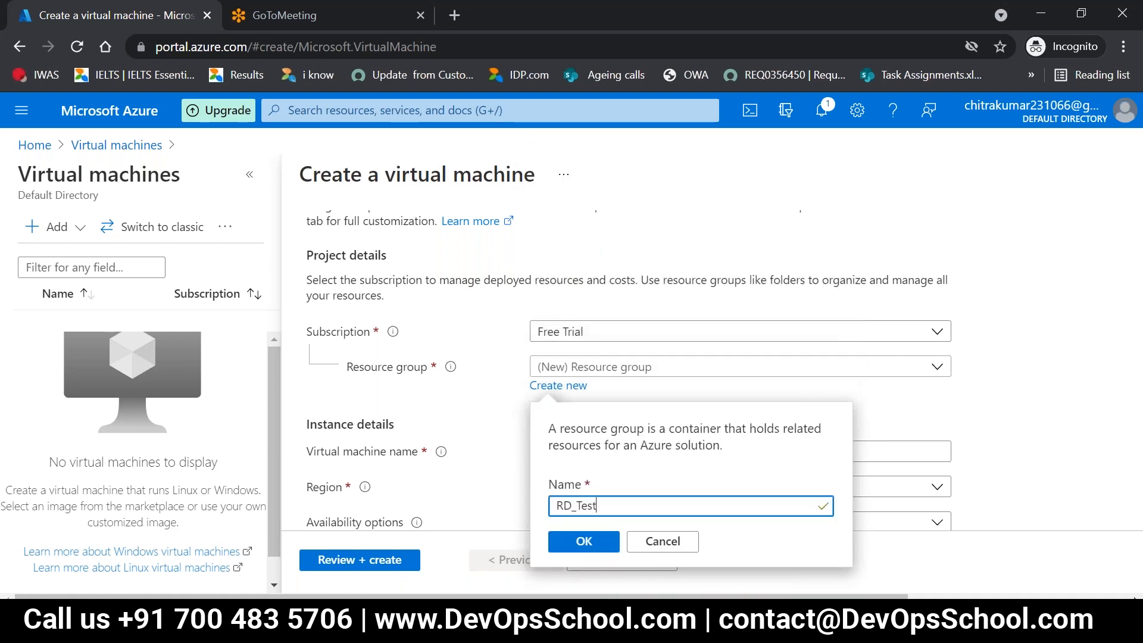
{"action": "type", "text": "_01"}
{"action": "key", "text": "BackSpace"}
{"action": "key", "text": "BackSpace"}
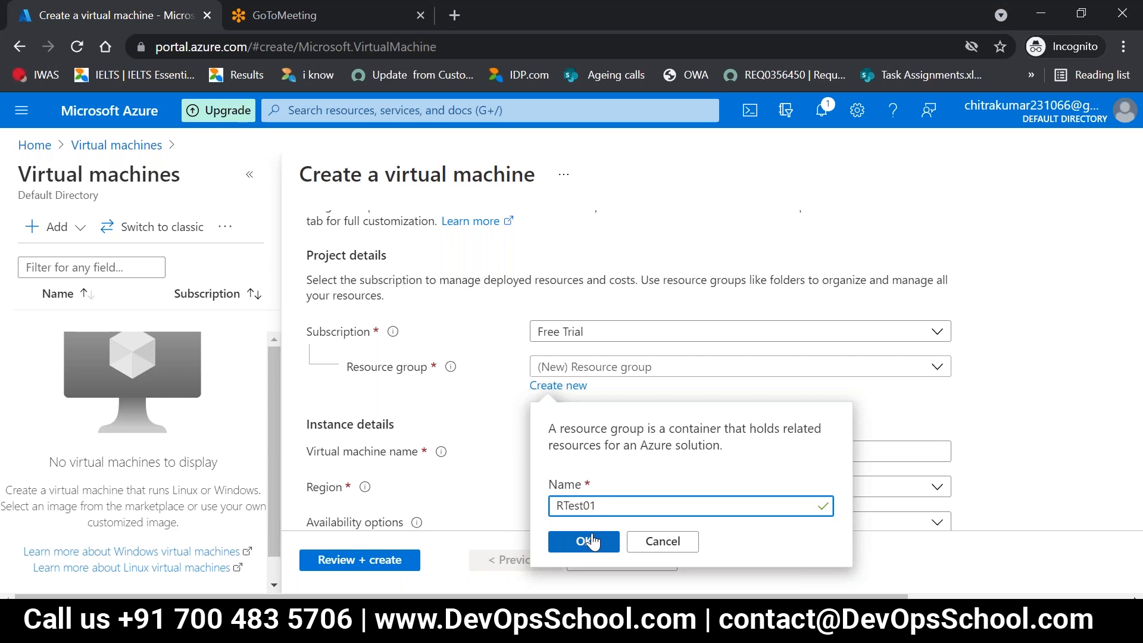
{"action": "type", "text": "g"}
{"action": "key", "text": "BackSpace"}
{"action": "type", "text": "G"}
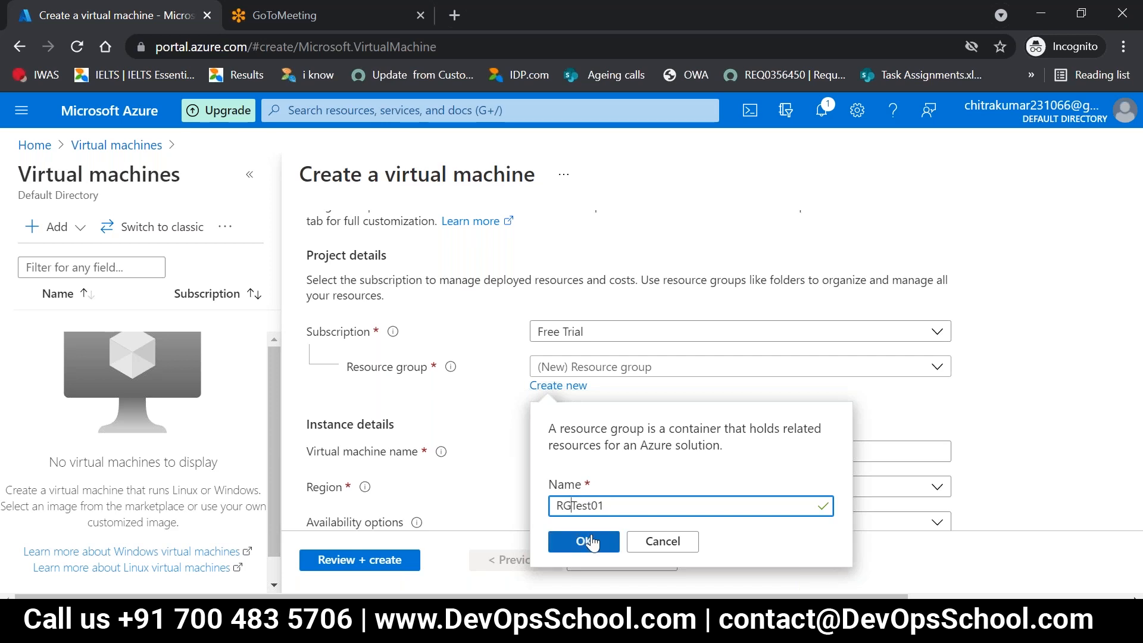
{"action": "left_click", "coordinate": [591, 548]}
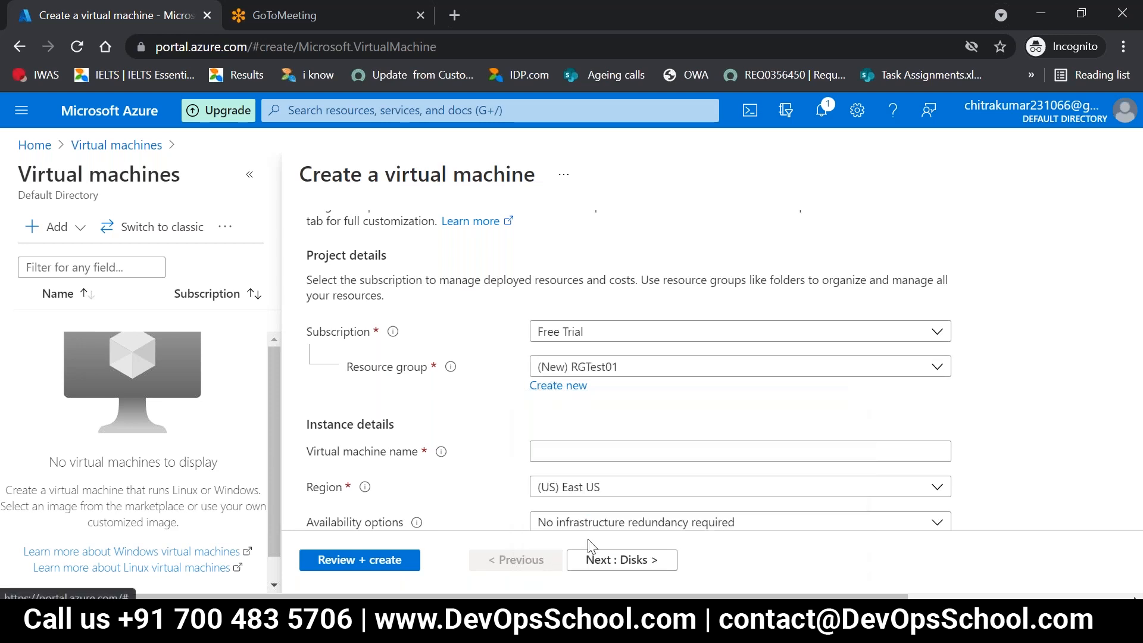
Step: Name the virtual machine VMTEST01 and keep its region at (US) East US
{"action": "scroll", "coordinate": [604, 393], "scroll_direction": "down", "scroll_amount": 1}
{"action": "left_click", "coordinate": [608, 371]}
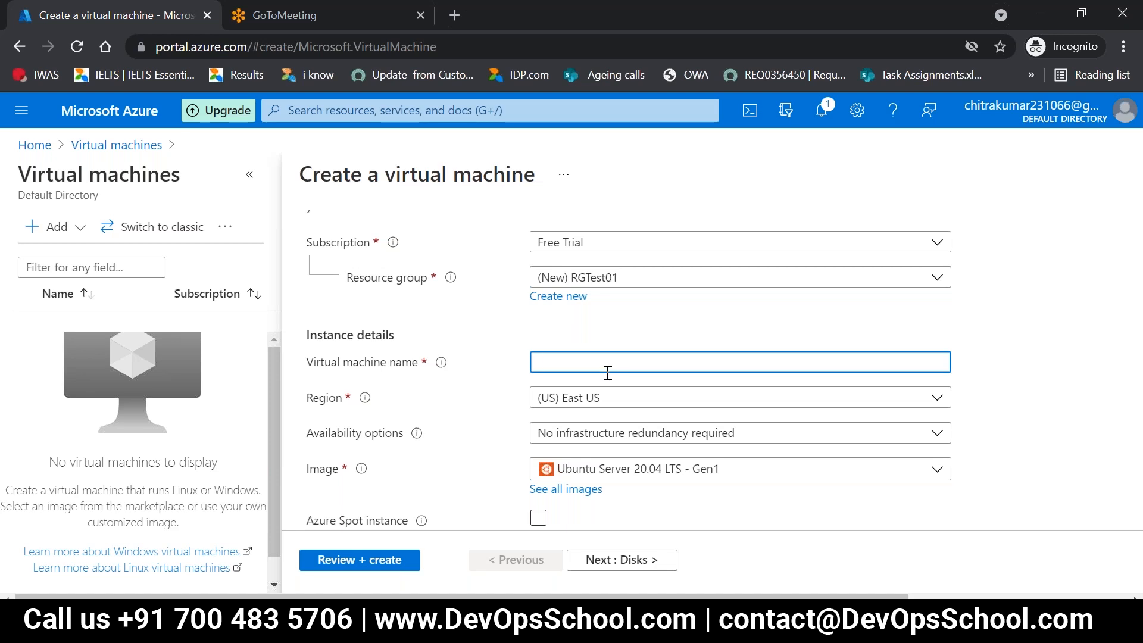
{"action": "type", "text": "VM"}
{"action": "key", "text": "BackSpace"}
{"action": "type", "text": "Mtest"}
{"action": "key", "text": "BackSpace"}
{"action": "key", "text": "BackSpace"}
{"action": "key", "text": "BackSpace"}
{"action": "key", "text": "BackSpace"}
{"action": "type", "text": "EST01"}
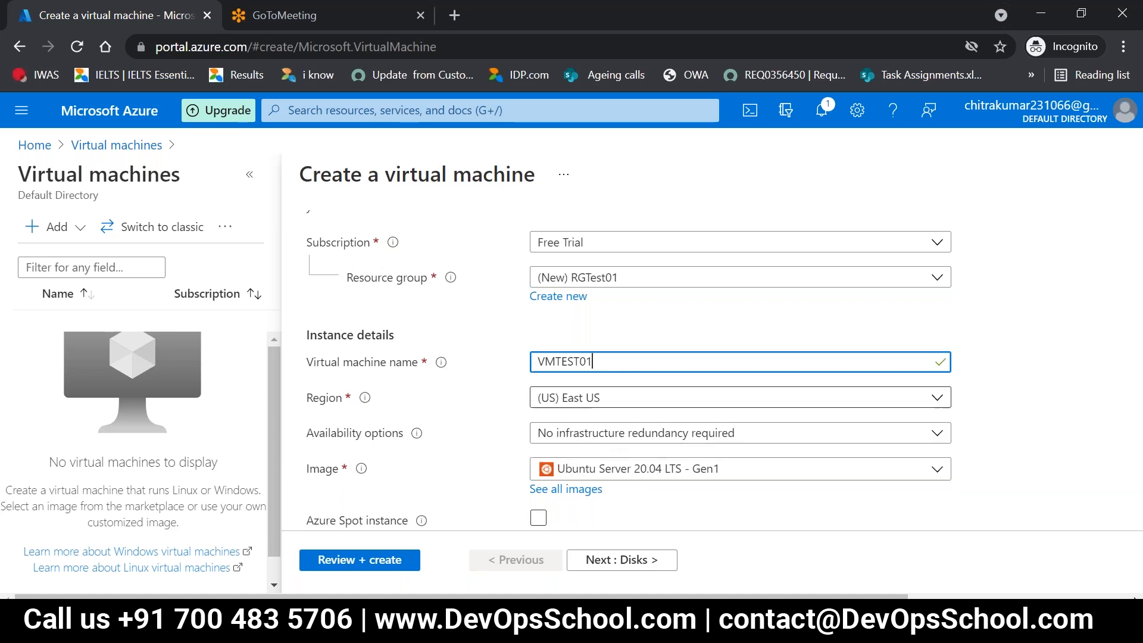
{"action": "left_click", "coordinate": [630, 411]}
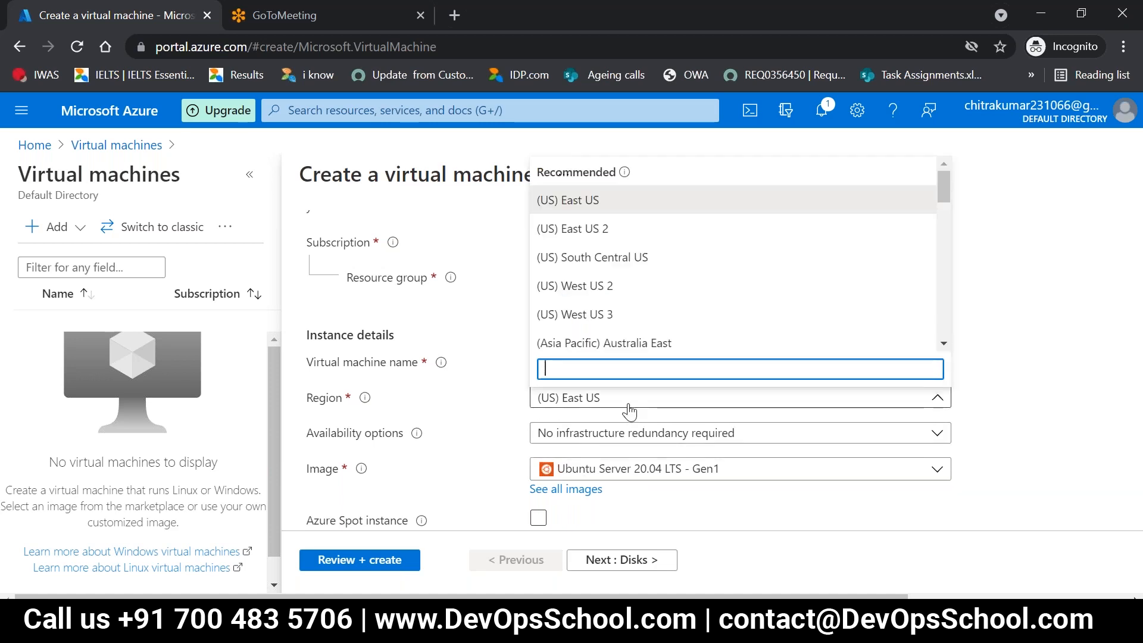
{"action": "left_click", "coordinate": [629, 411]}
Step: Set the virtual machine's image to Windows Server 2019 Datacenter - Gen1
{"action": "scroll", "coordinate": [629, 411], "scroll_direction": "down", "scroll_amount": 2}
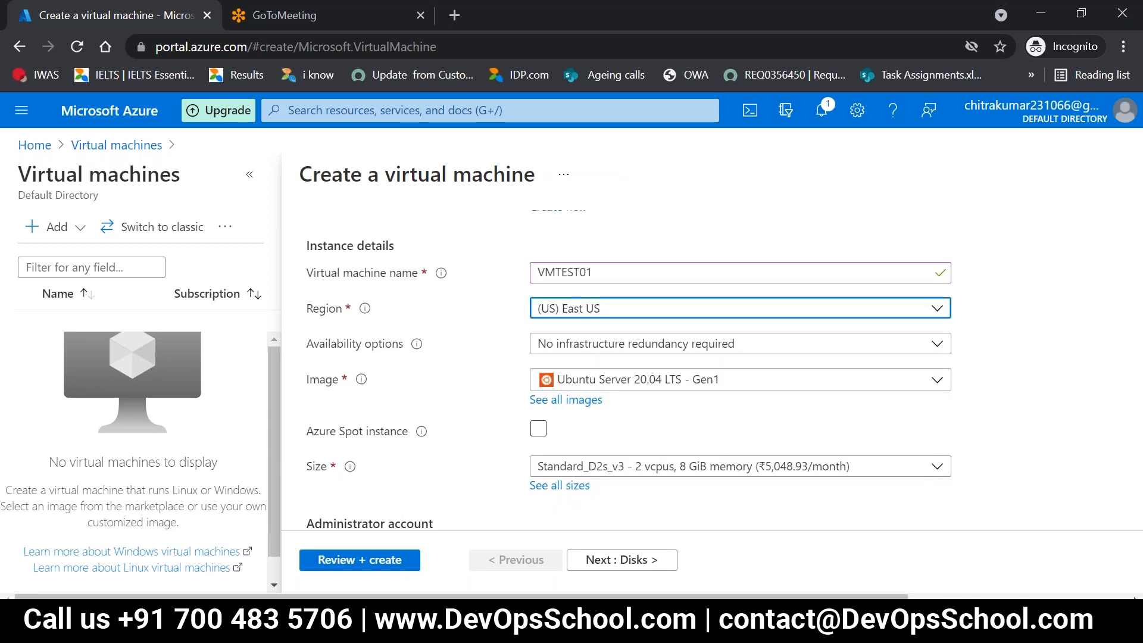
{"action": "left_click", "coordinate": [654, 379]}
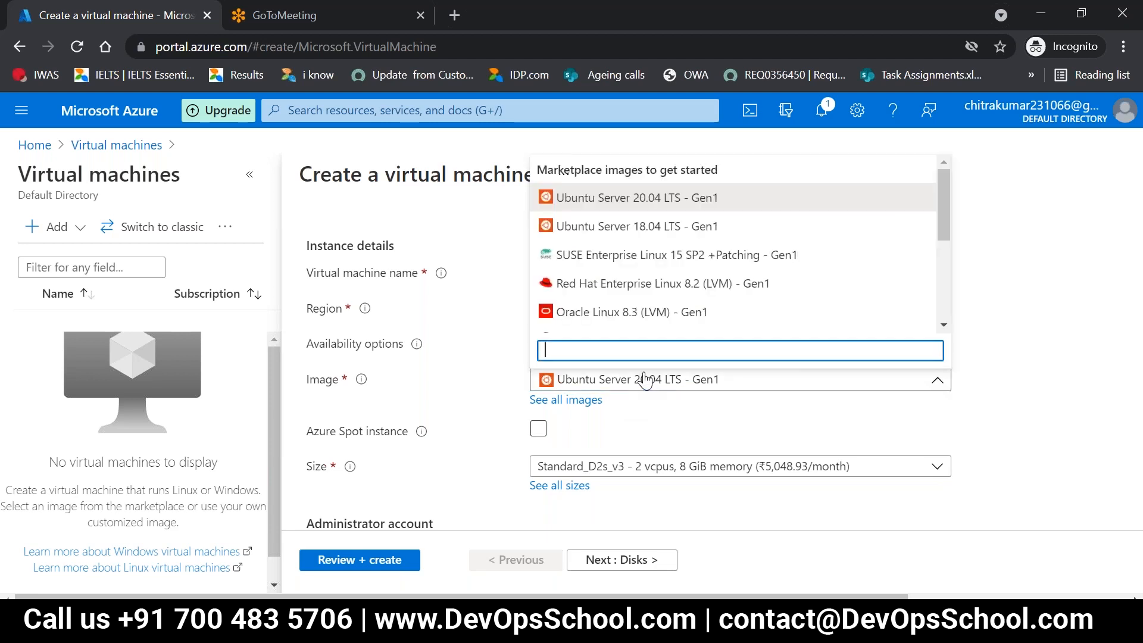
{"action": "scroll", "coordinate": [667, 280], "scroll_direction": "down", "scroll_amount": 2}
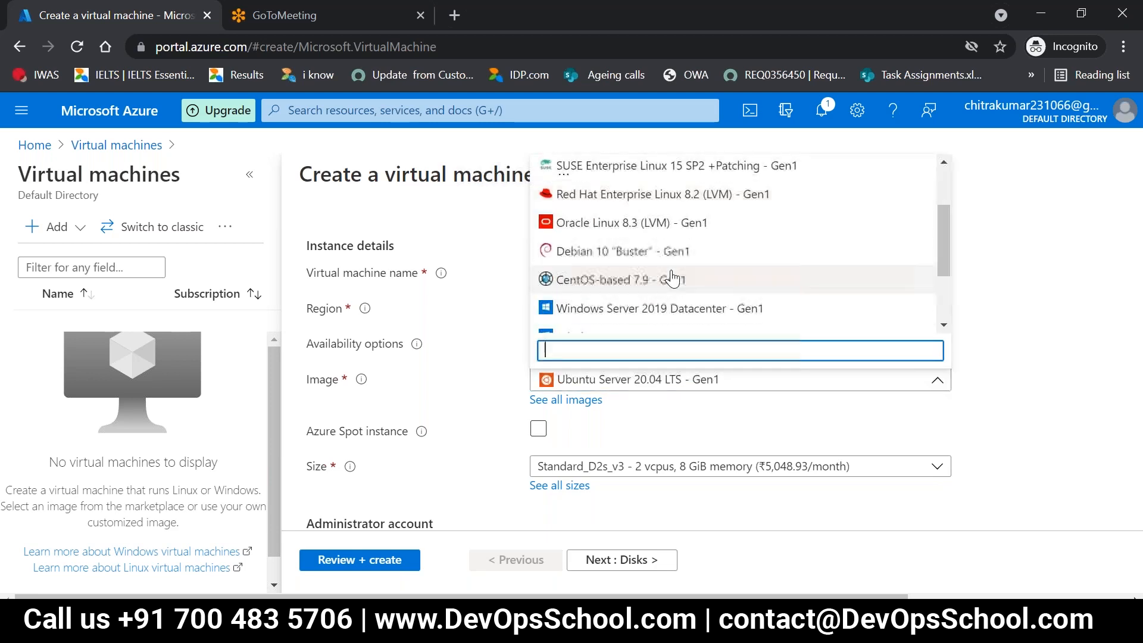
{"action": "scroll", "coordinate": [664, 316], "scroll_direction": "down", "scroll_amount": 2}
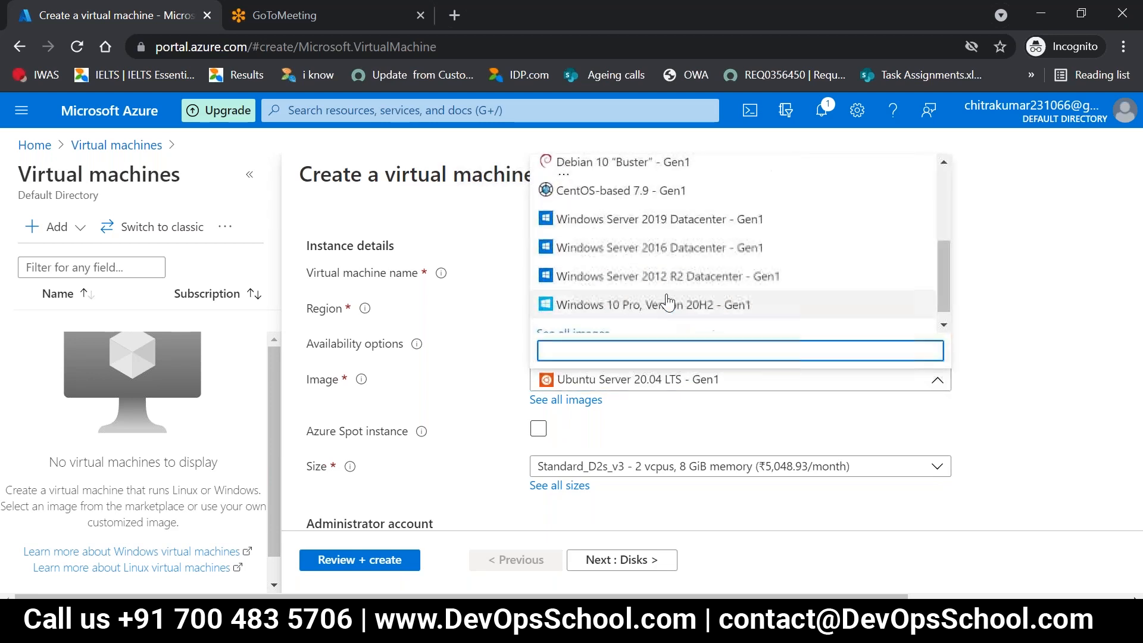
{"action": "left_click", "coordinate": [672, 221]}
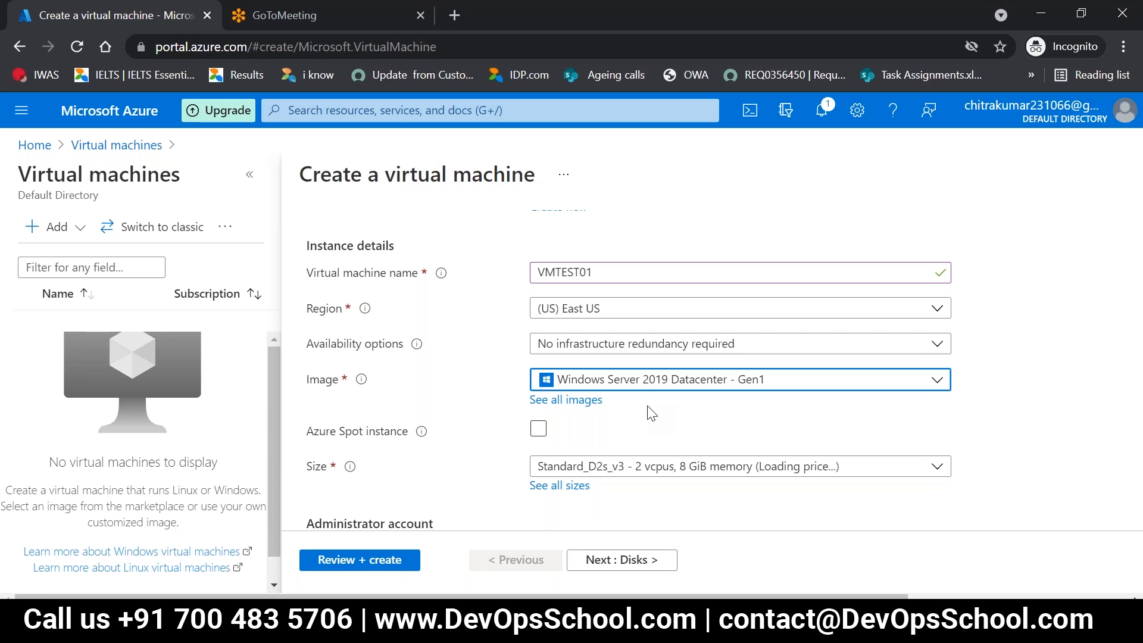
{"action": "scroll", "coordinate": [652, 413], "scroll_direction": "down", "scroll_amount": 1}
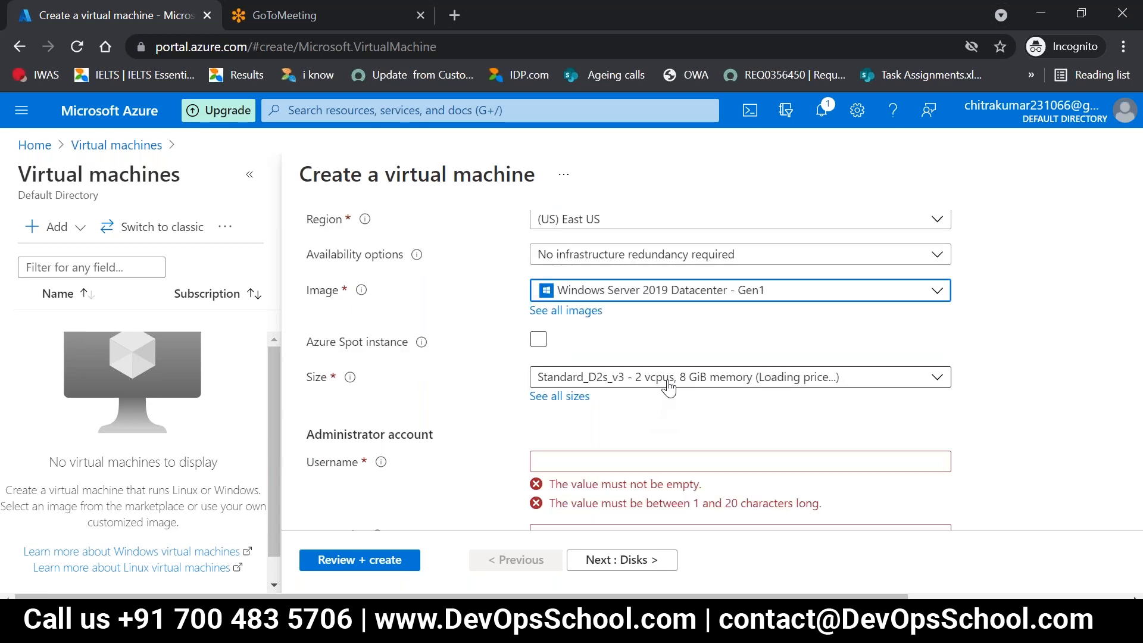
{"action": "scroll", "coordinate": [669, 423], "scroll_direction": "down", "scroll_amount": 1}
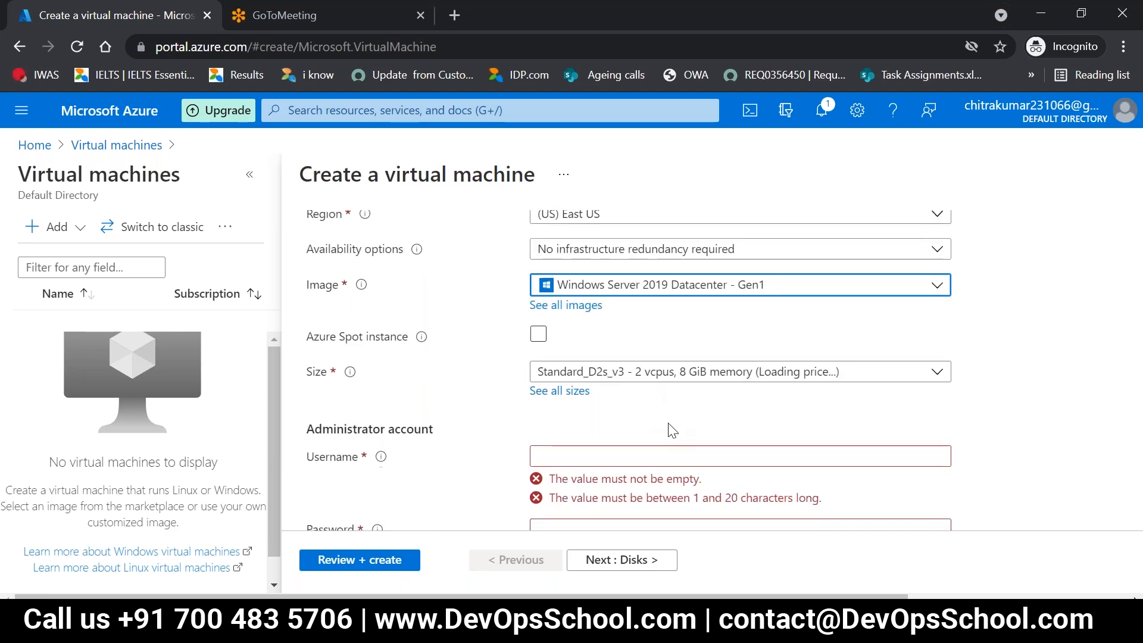
Step: Set the administrator account's username to azureuser
{"action": "scroll", "coordinate": [668, 424], "scroll_direction": "up", "scroll_amount": 1}
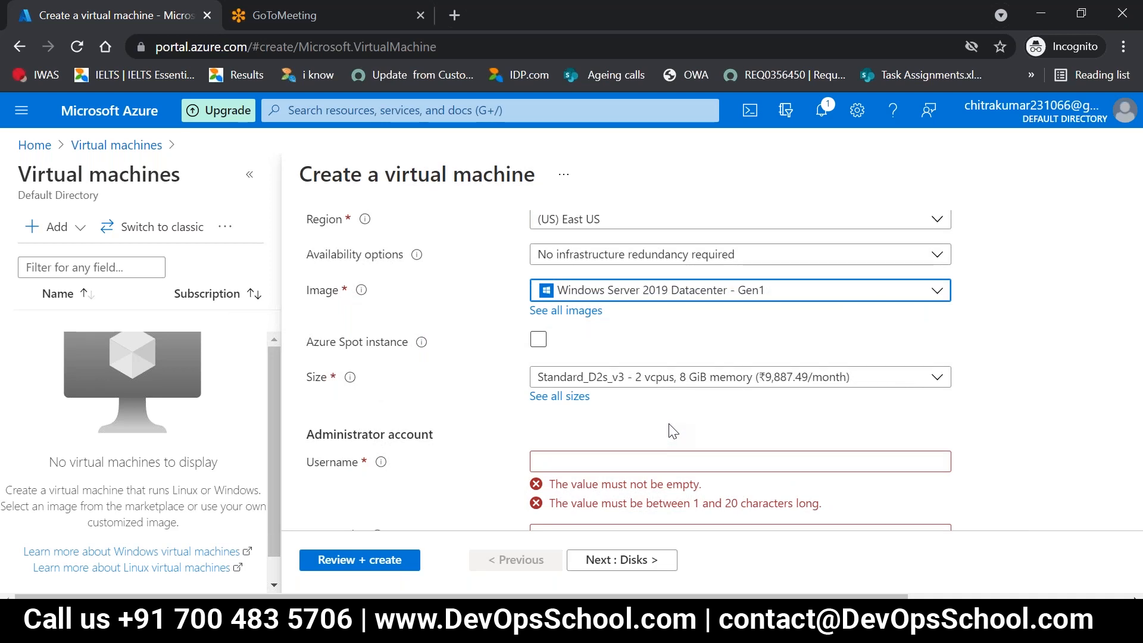
{"action": "left_click", "coordinate": [577, 464]}
{"action": "type", "text": "Azure"}
{"action": "key", "text": "BackSpace"}
{"action": "key", "text": "BackSpace"}
{"action": "key", "text": "BackSpace"}
{"action": "key", "text": "BackSpace"}
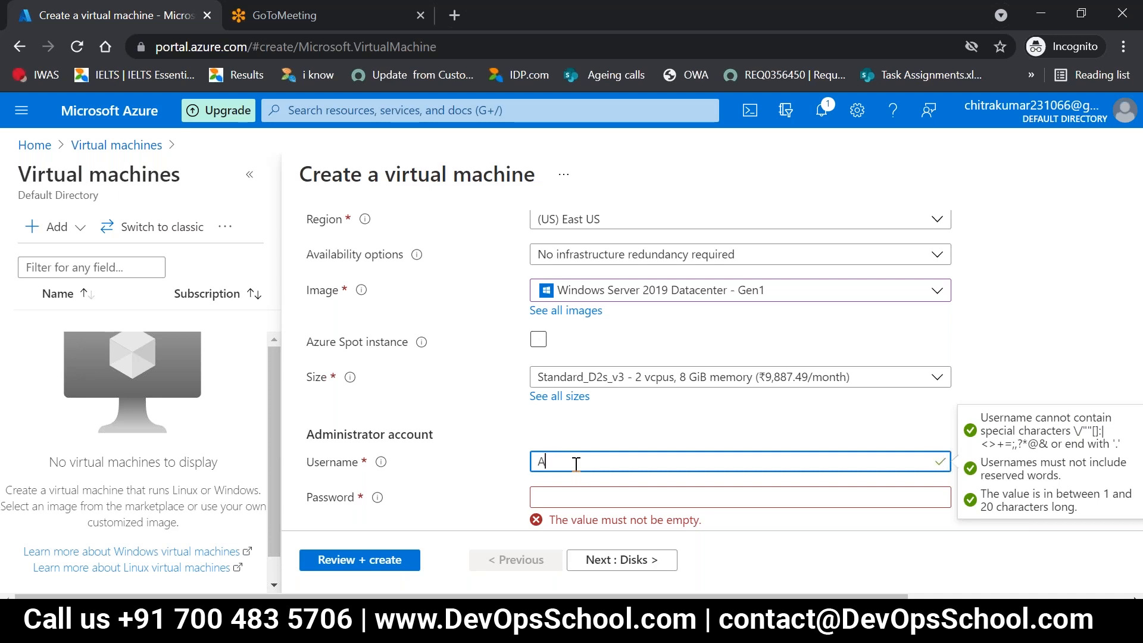
{"action": "key", "text": "BackSpace"}
{"action": "type", "text": "azureuser"}
{"action": "left_click", "coordinate": [609, 425]}
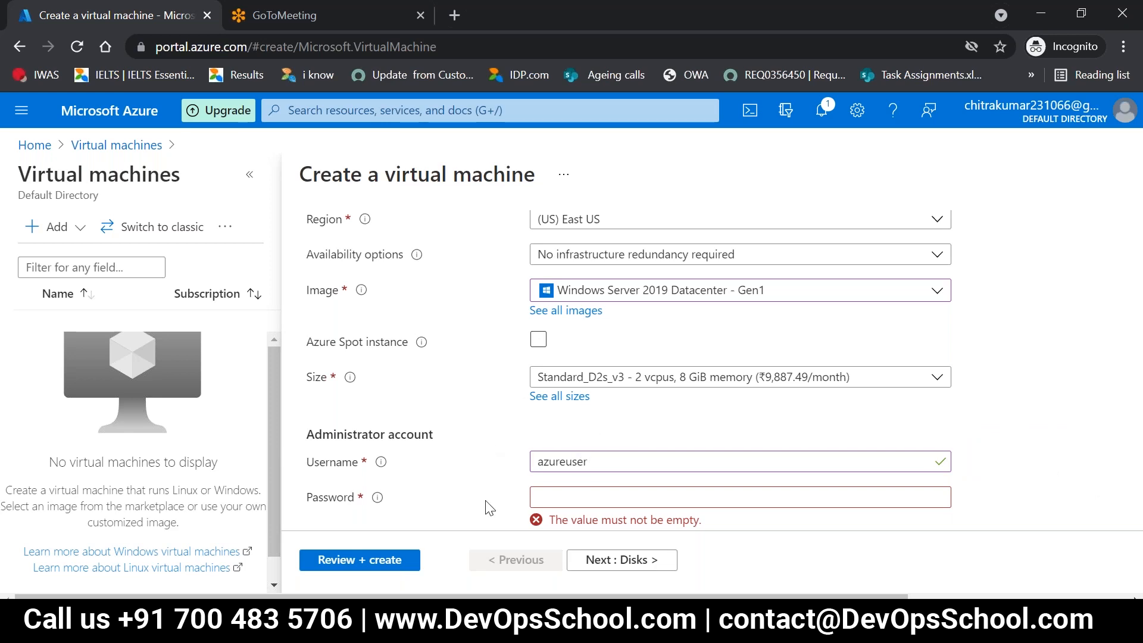
Step: Enter a password for the administrator account
{"action": "left_click", "coordinate": [573, 496]}
{"action": "type", "text": "•••••••"}
{"action": "key", "text": "BackSpace"}
{"action": "key", "text": "BackSpace"}
{"action": "key", "text": "BackSpace"}
{"action": "key", "text": "BackSpace"}
{"action": "key", "text": "BackSpace"}
{"action": "key", "text": "BackSpace"}
{"action": "key", "text": "BackSpace"}
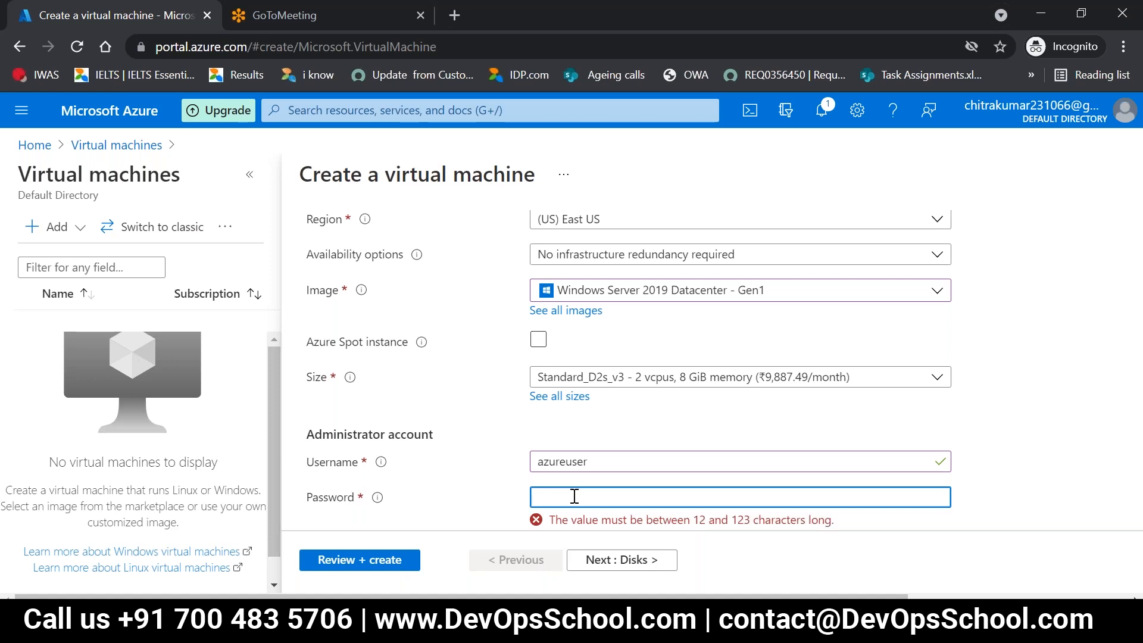
{"action": "type", "text": "••••••••••••"}
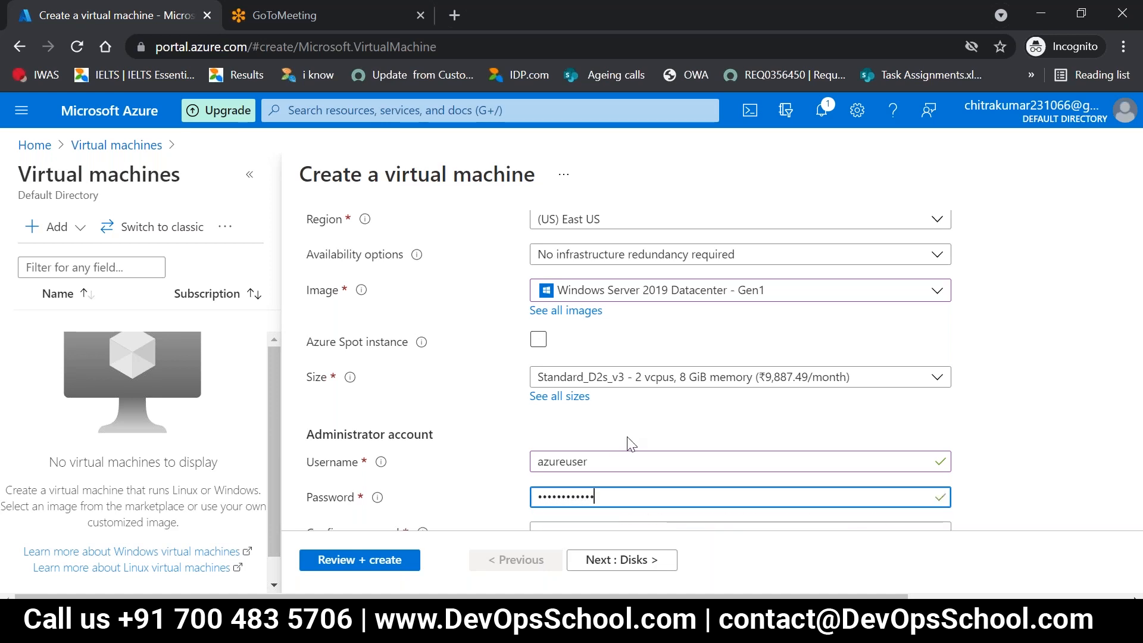
Step: Fill in the confirmation of the administrator account's password
{"action": "scroll", "coordinate": [632, 446], "scroll_direction": "down", "scroll_amount": 1}
{"action": "left_click", "coordinate": [627, 441]}
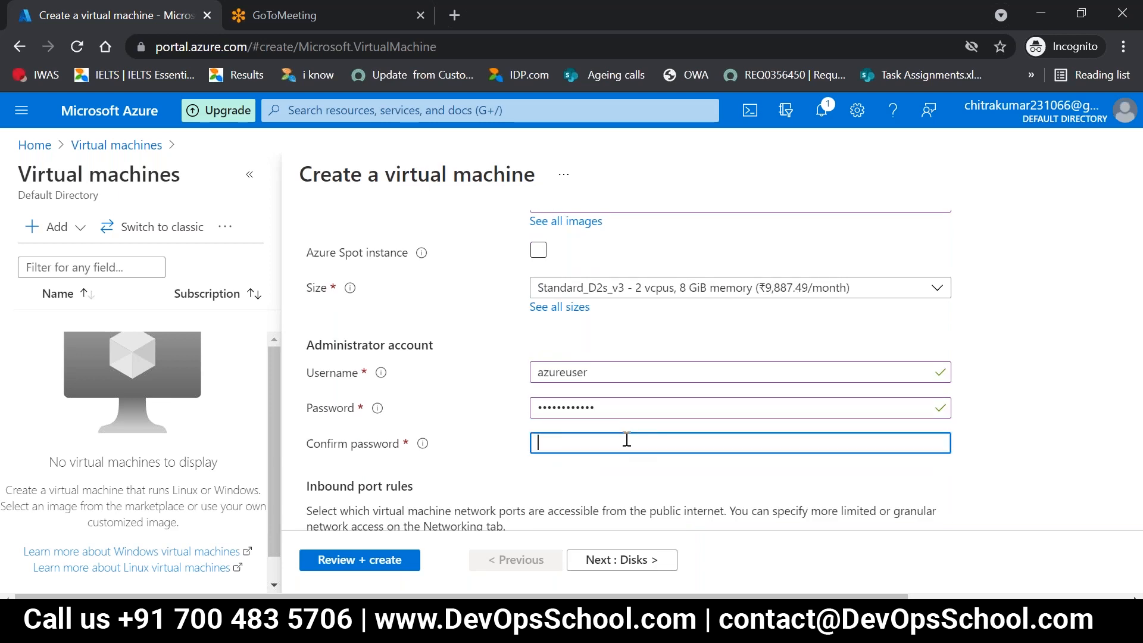
{"action": "type", "text": "•••••••••"}
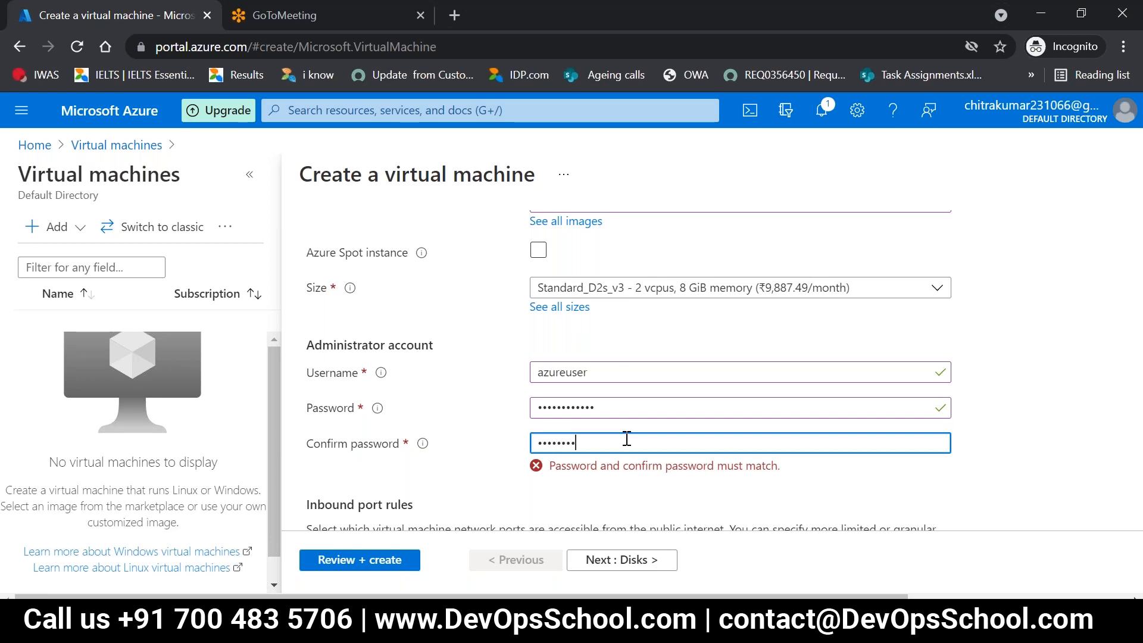
{"action": "type", "text": "•••"}
Step: Replace the administrator account's password with one that matches the confirm password entry
{"action": "left_click_drag", "start_coordinate": [619, 413], "coordinate": [323, 391]}
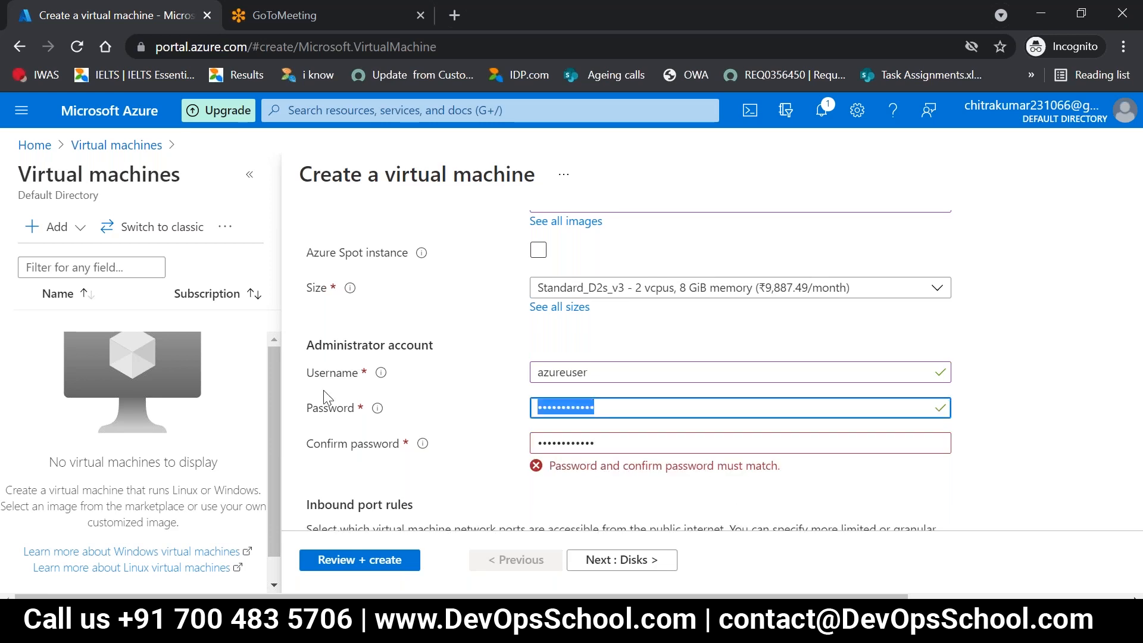
{"action": "key", "text": "BackSpace"}
{"action": "type", "text": "••••••••••••"}
{"action": "left_click", "coordinate": [668, 475]}
Step: Keep RDP (3389) as the allowed inbound port, leave the existing license option off, and submit the virtual machine's configuration for review
{"action": "scroll", "coordinate": [667, 453], "scroll_direction": "down", "scroll_amount": 3}
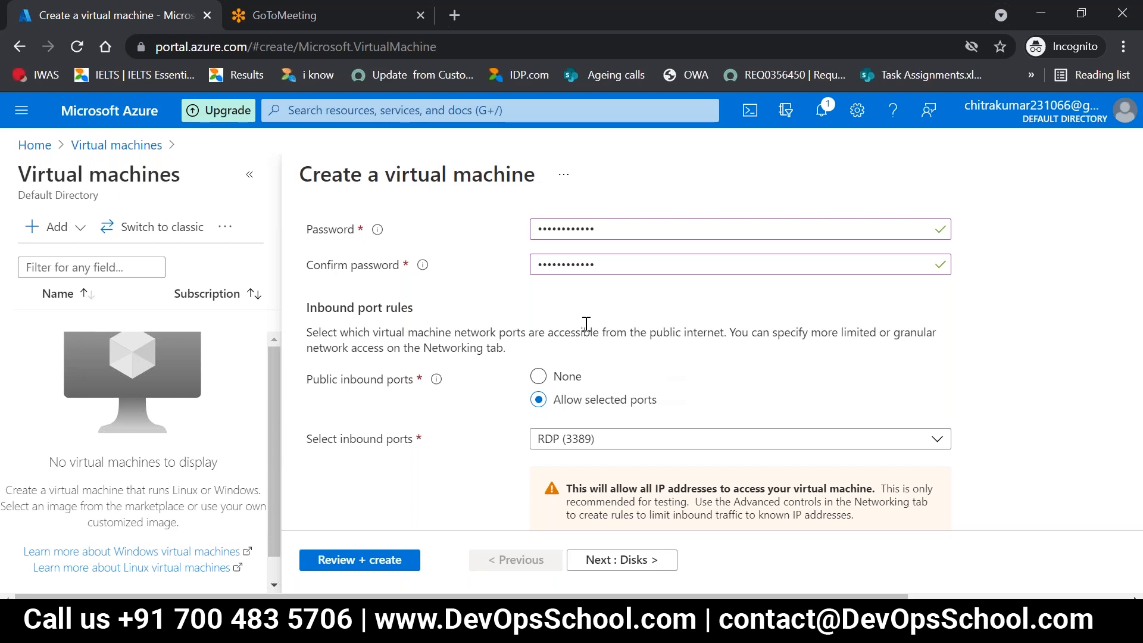
{"action": "scroll", "coordinate": [670, 410], "scroll_direction": "down", "scroll_amount": 1}
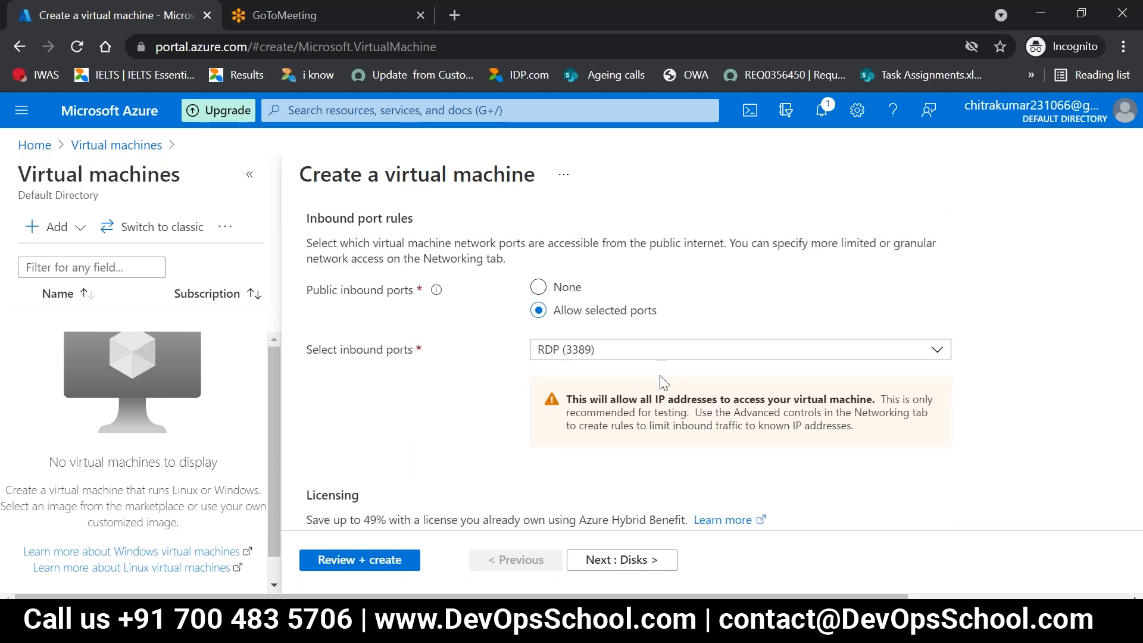
{"action": "scroll", "coordinate": [664, 382], "scroll_direction": "down", "scroll_amount": 1}
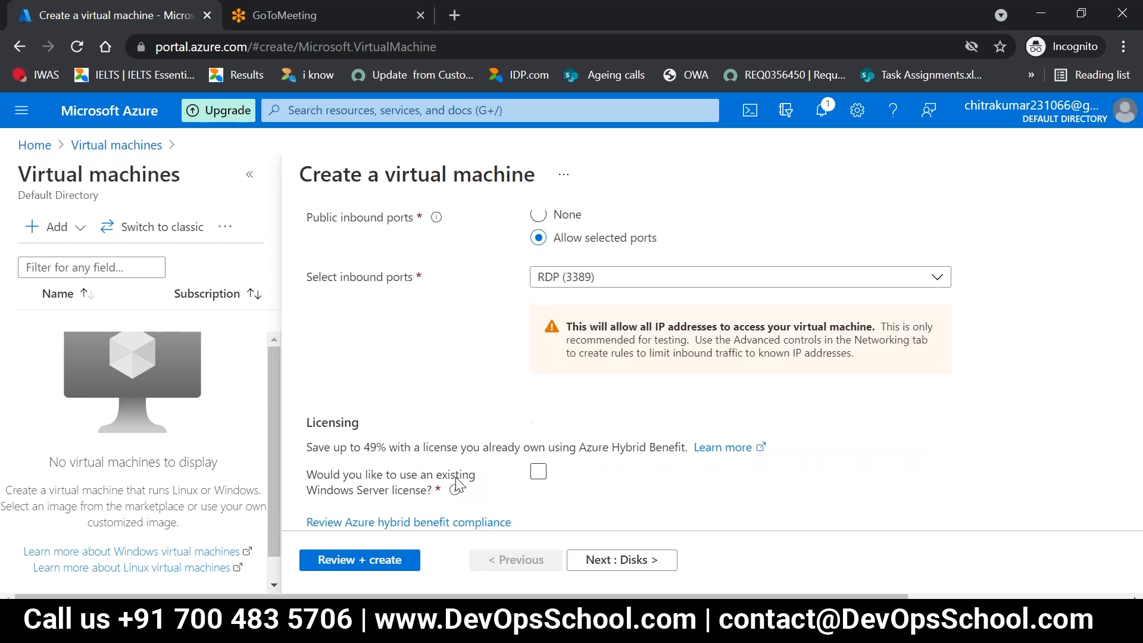
{"action": "left_click", "coordinate": [375, 563]}
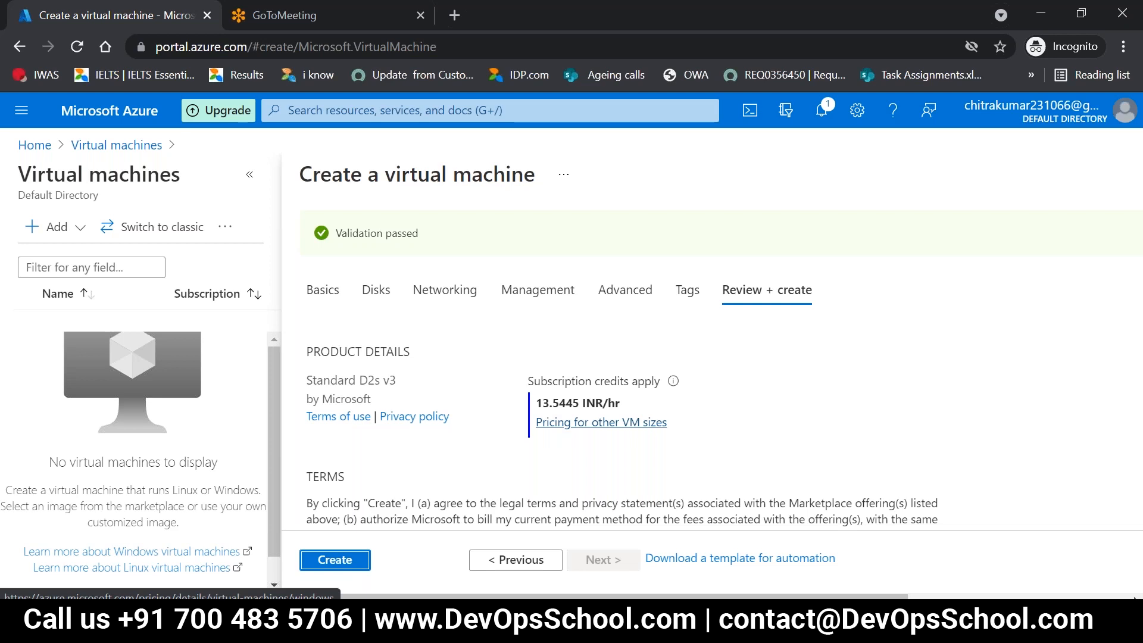
Step: Look through the validated configuration and create the virtual machine
{"action": "left_click", "coordinate": [348, 561]}
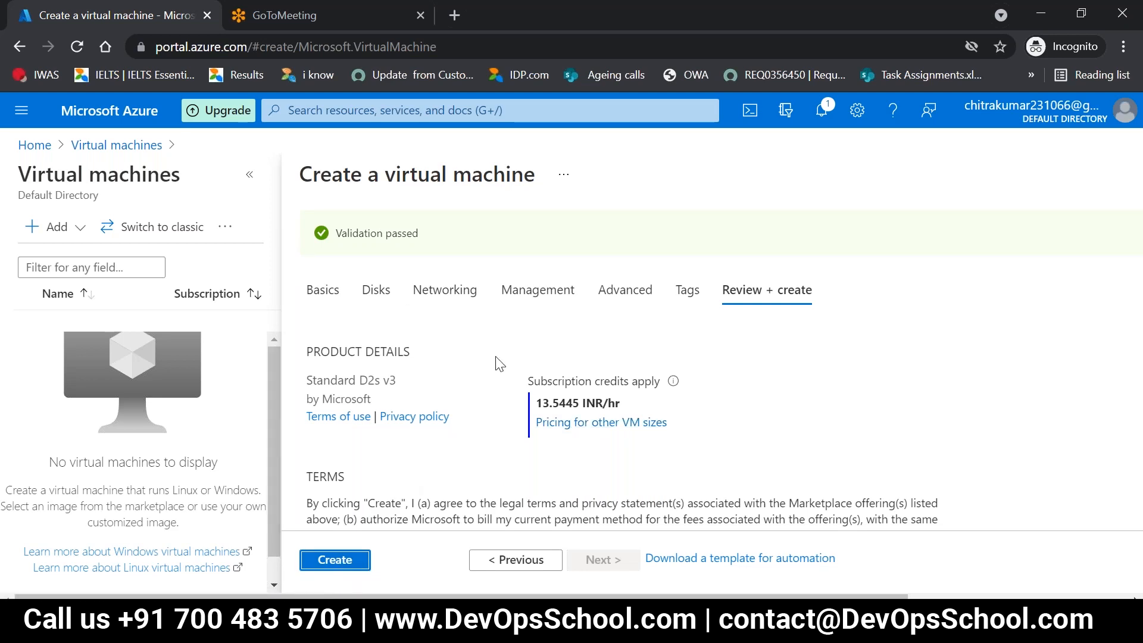
{"action": "scroll", "coordinate": [499, 363], "scroll_direction": "down", "scroll_amount": 2}
{"action": "scroll", "coordinate": [499, 363], "scroll_direction": "up", "scroll_amount": 2}
{"action": "left_click", "coordinate": [344, 565]}
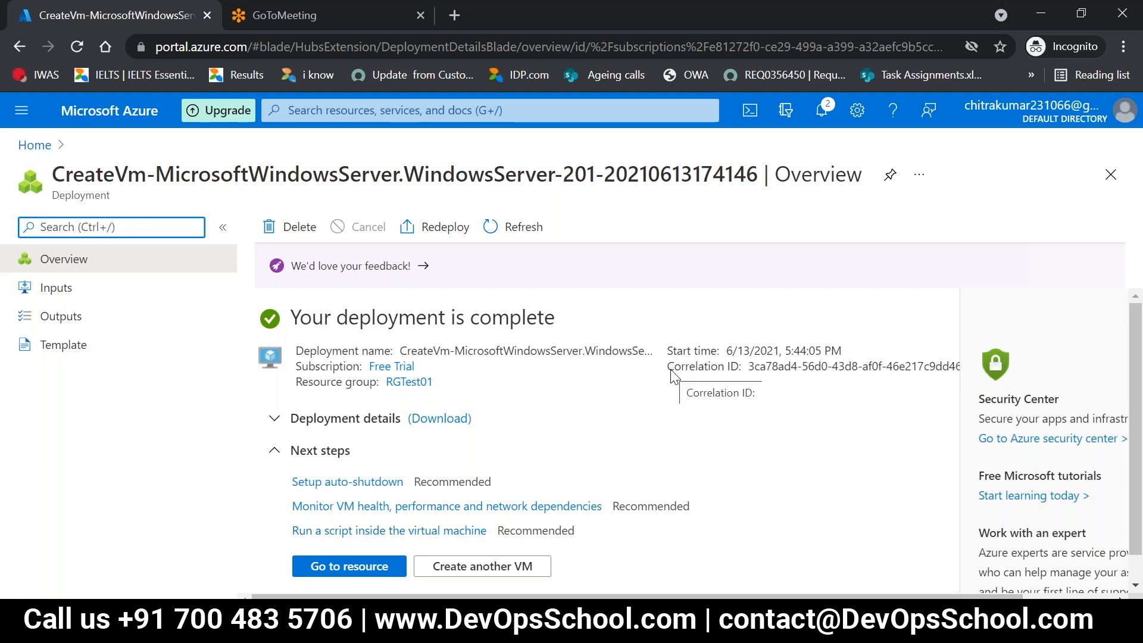
Step: Go from the completed deployment to the VMTEST01 virtual machine and copy its public IP address
{"action": "scroll", "coordinate": [672, 396], "scroll_direction": "down", "scroll_amount": 1}
{"action": "scroll", "coordinate": [671, 396], "scroll_direction": "up", "scroll_amount": 1}
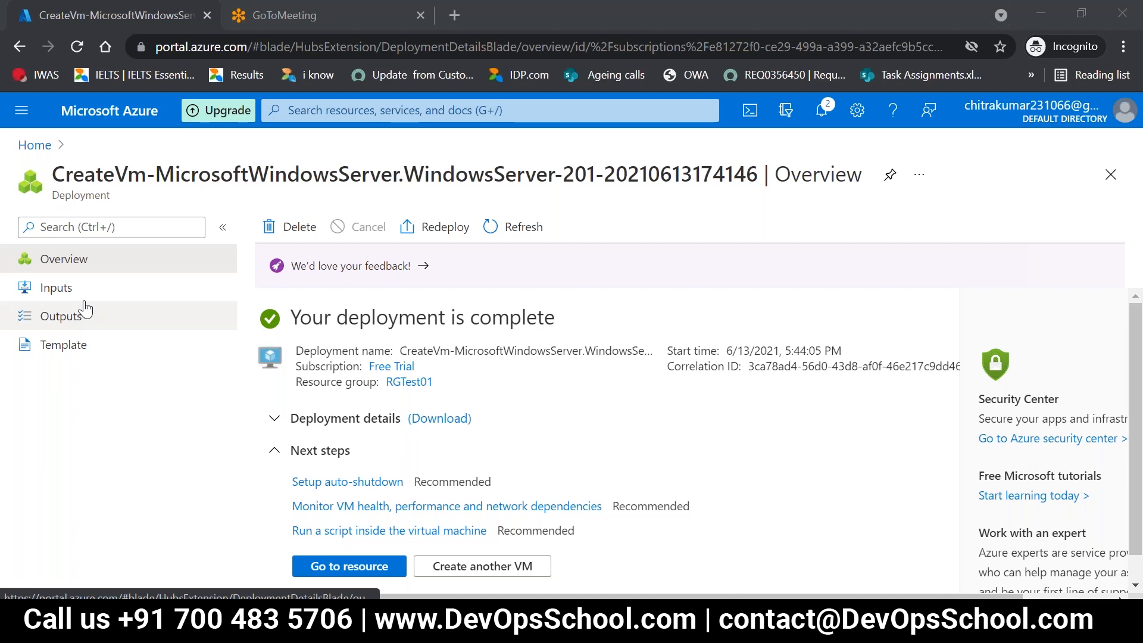
{"action": "left_click", "coordinate": [326, 566]}
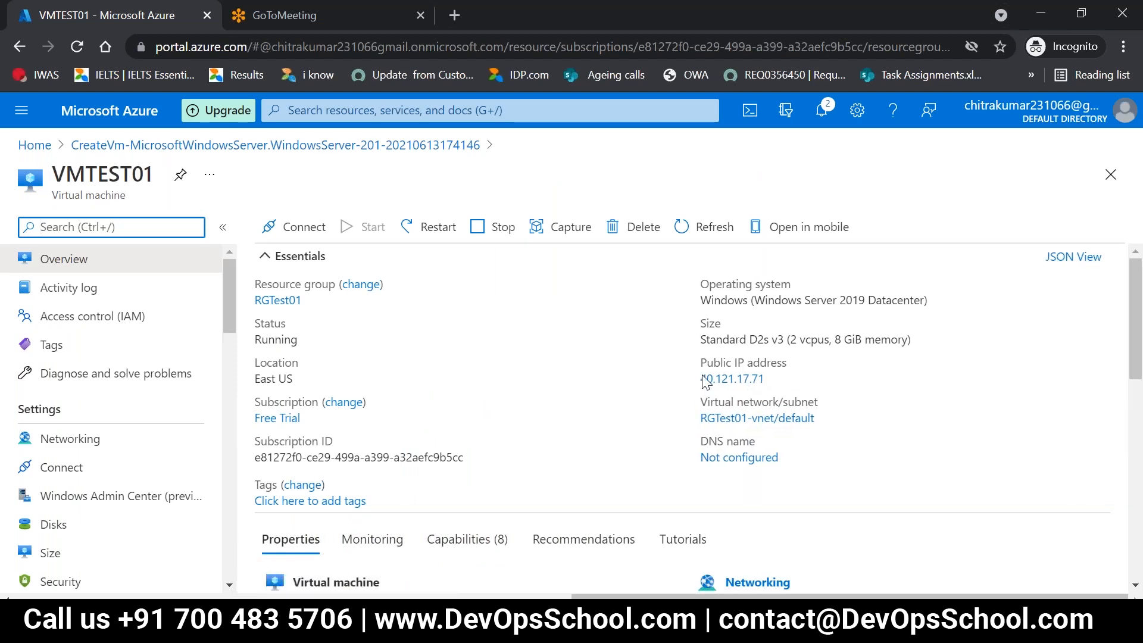
{"action": "left_click", "coordinate": [811, 381]}
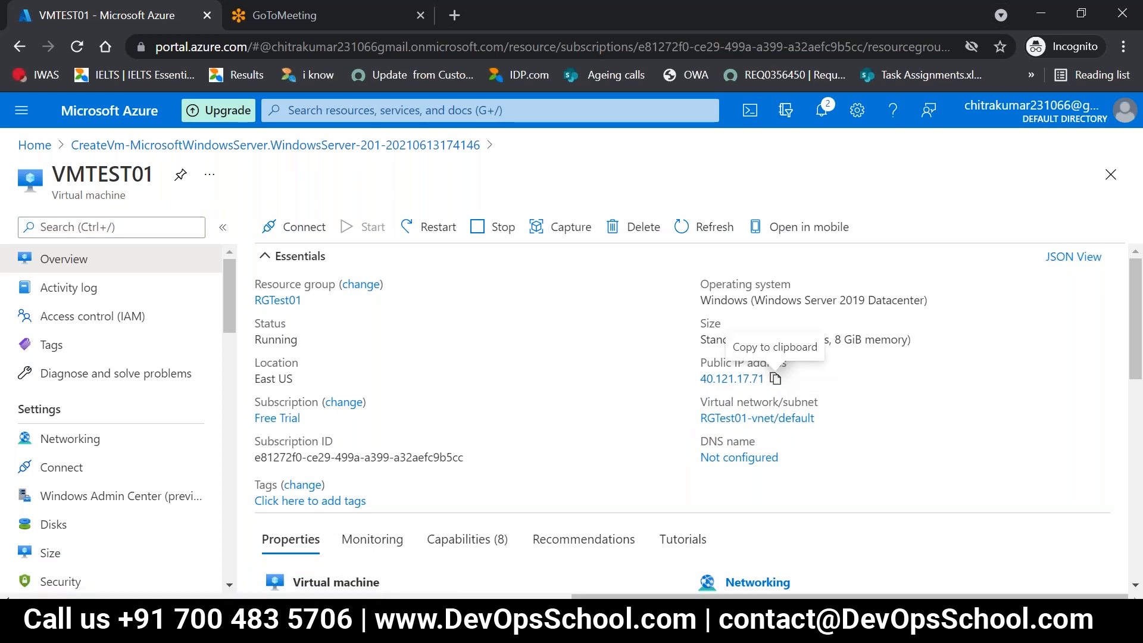
{"action": "left_click", "coordinate": [775, 379]}
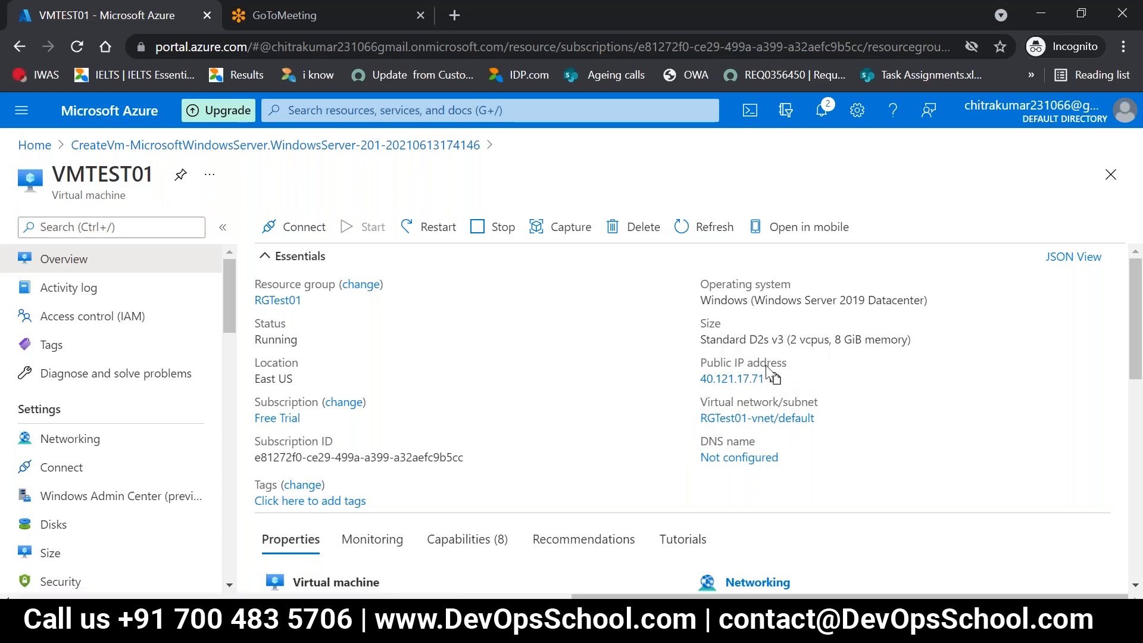
Step: Open the configuration of VMTEST01's public IP address and select the address 40.121.17.71 for copying
{"action": "left_click_drag", "start_coordinate": [763, 380], "coordinate": [699, 380]}
{"action": "left_click", "coordinate": [702, 382]}
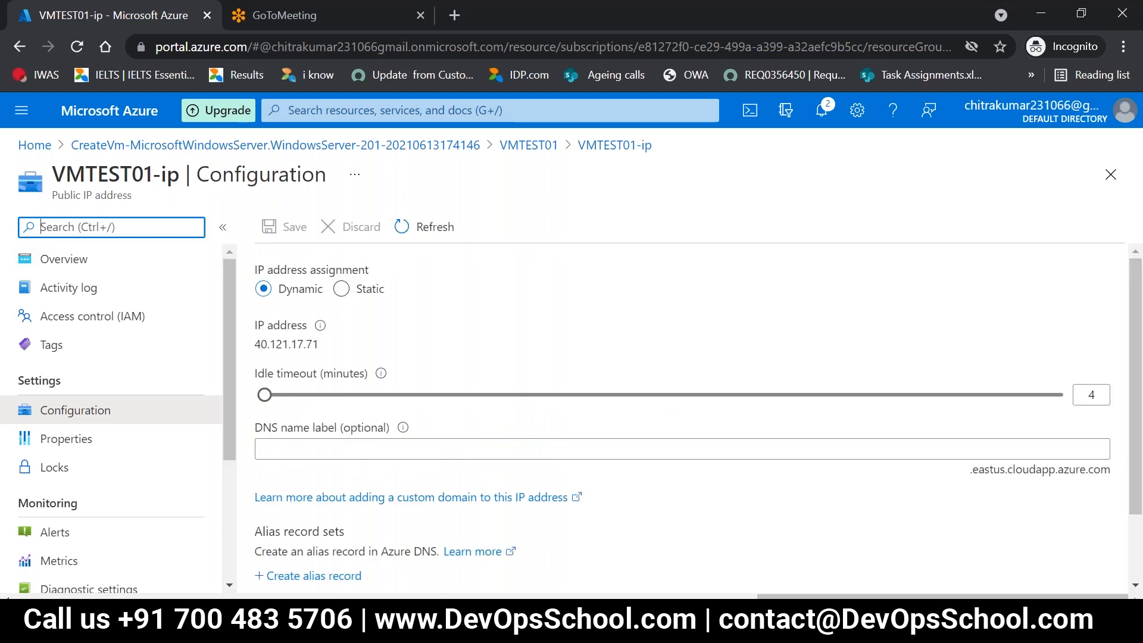
{"action": "left_click_drag", "start_coordinate": [322, 345], "coordinate": [253, 351]}
{"action": "double_click", "coordinate": [257, 349]}
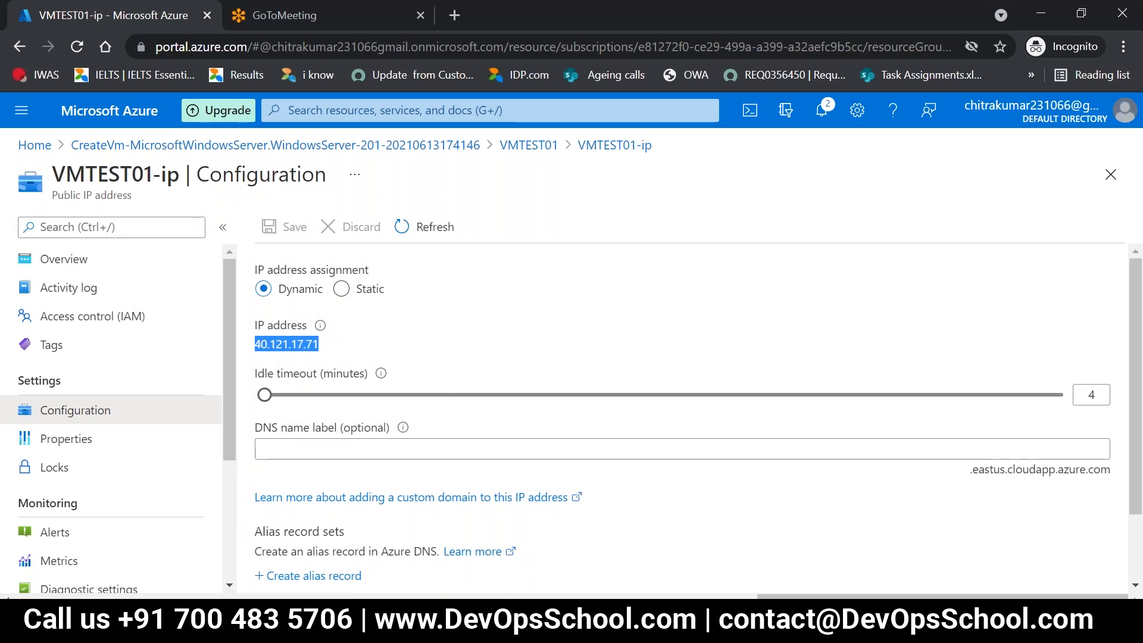
Step: Switch to the Azure Lab page in OneNote and append "-" and the copied address 40.121.17.71 to the Lab 6 line
{"action": "key", "text": "super"}
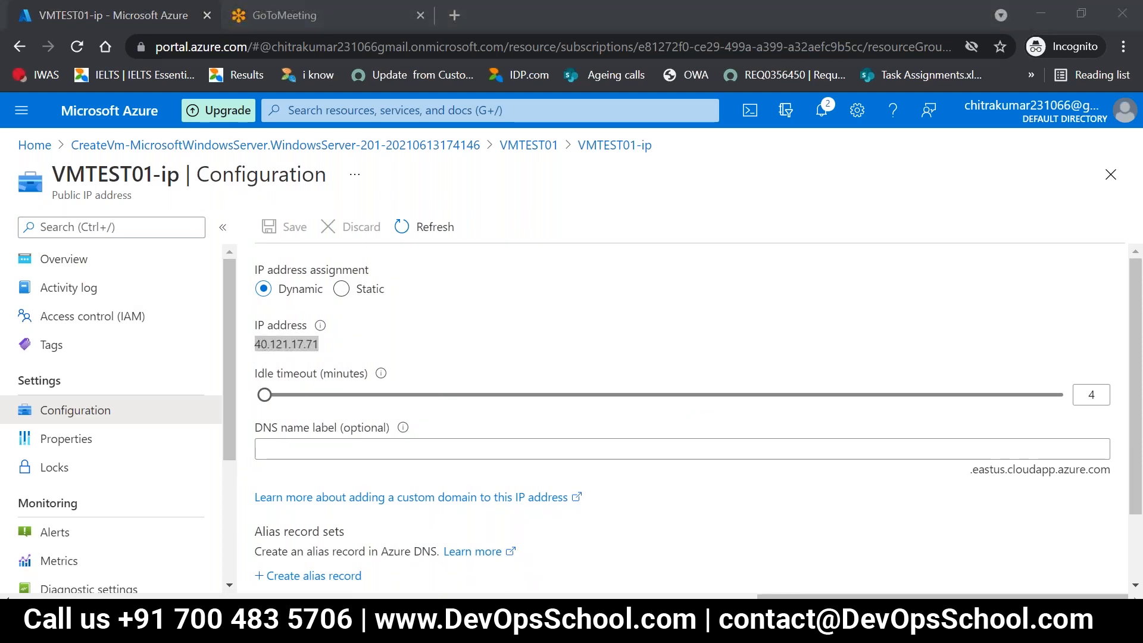
{"action": "key", "text": "alt+Tab"}
{"action": "double_click", "coordinate": [463, 387]}
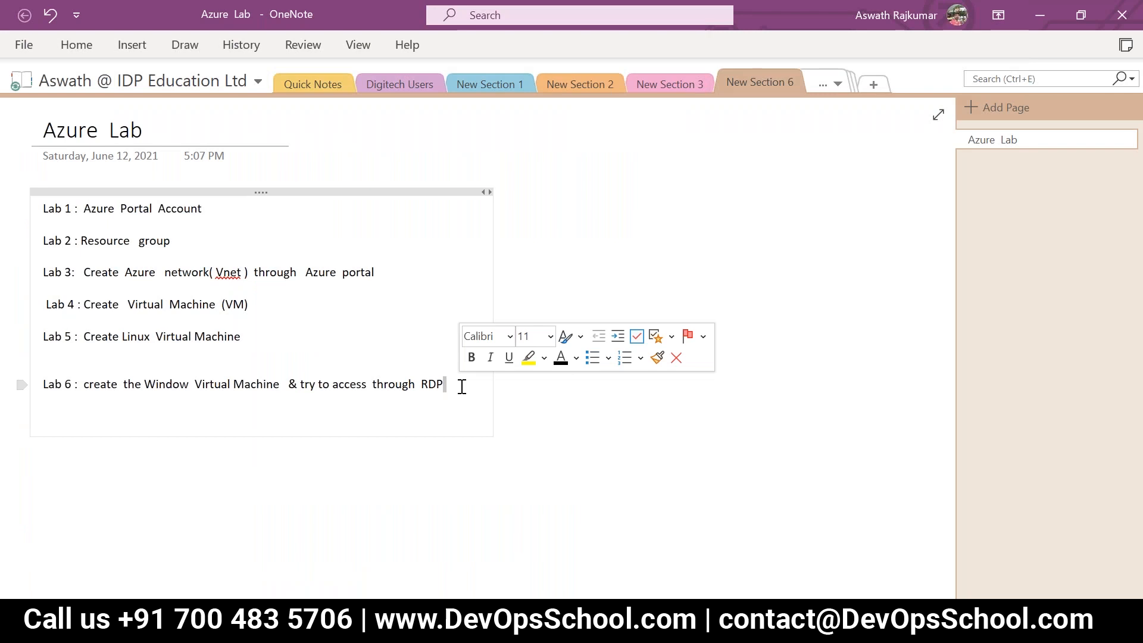
{"action": "type", "text": "-"}
{"action": "key", "text": "ctrl+v"}
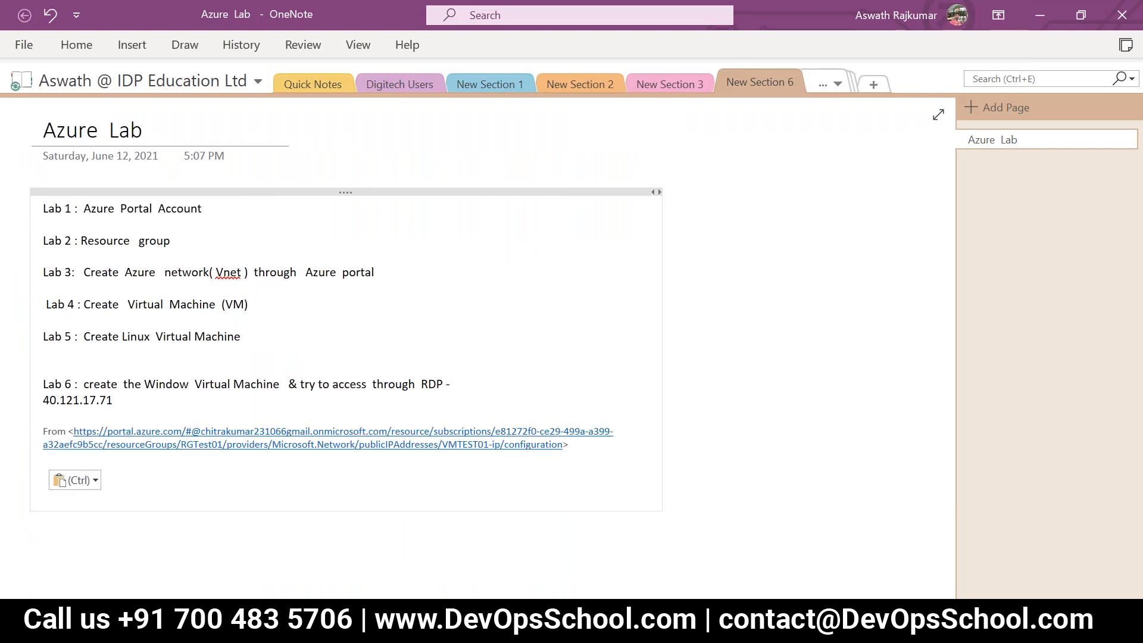
{"action": "left_click_drag", "start_coordinate": [555, 440], "coordinate": [18, 429]}
{"action": "left_click", "coordinate": [42, 434]}
{"action": "left_click", "coordinate": [667, 622]}
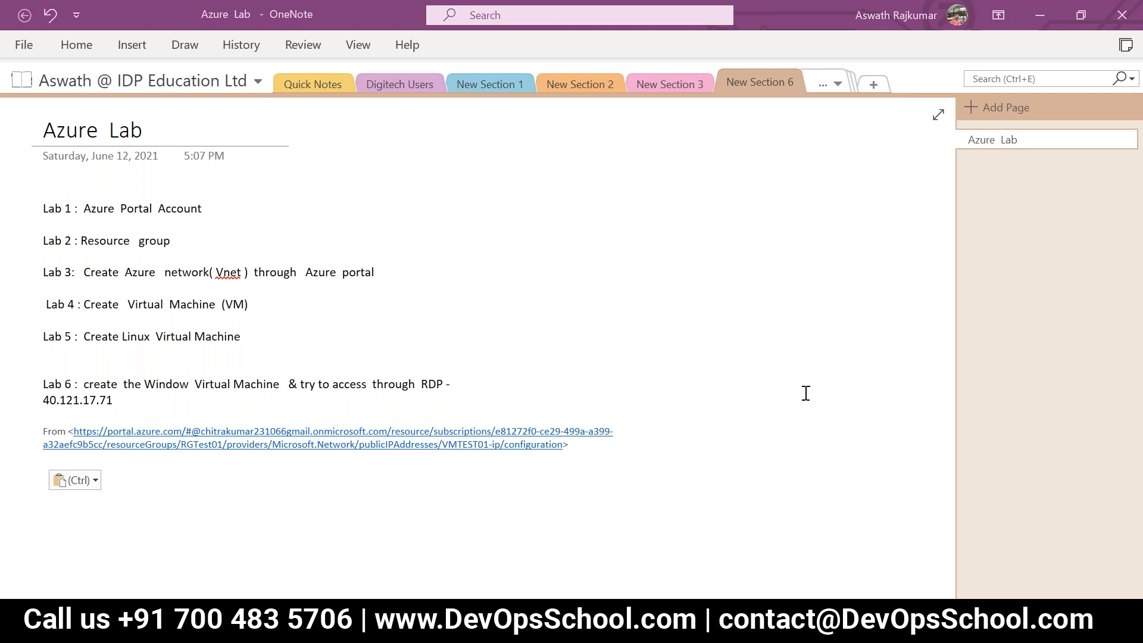
{"action": "left_click", "coordinate": [984, 199]}
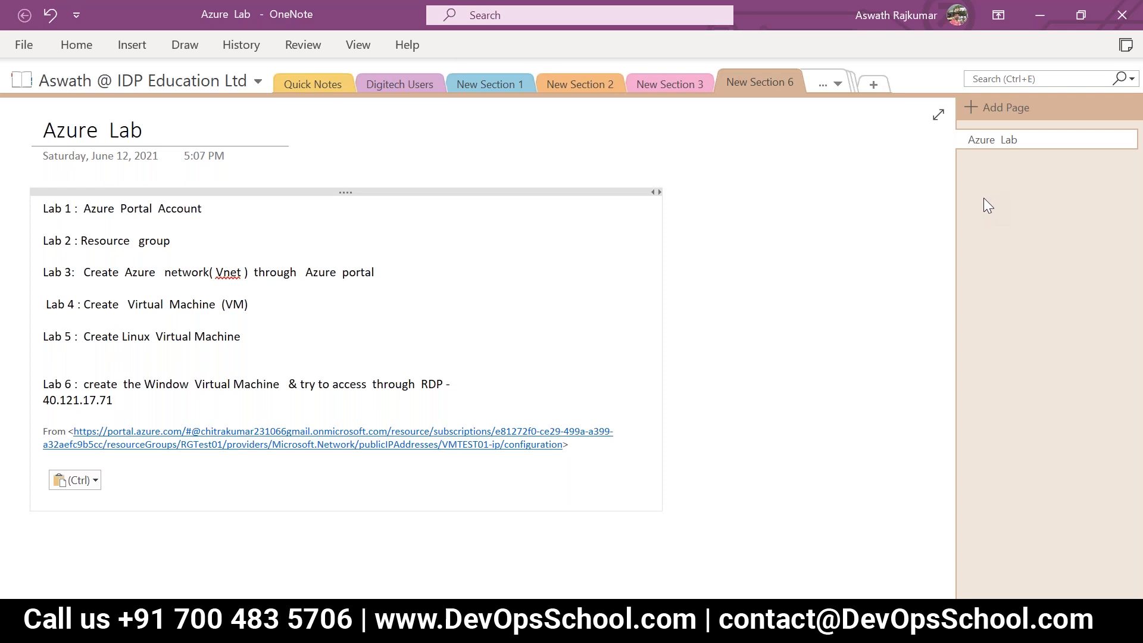
Step: Launch Remote Desktop Connection with the mstsc command and start connecting to 40.121.17.71
{"action": "key", "text": "super+r"}
{"action": "type", "text": "mstsc"}
{"action": "key", "text": "Return"}
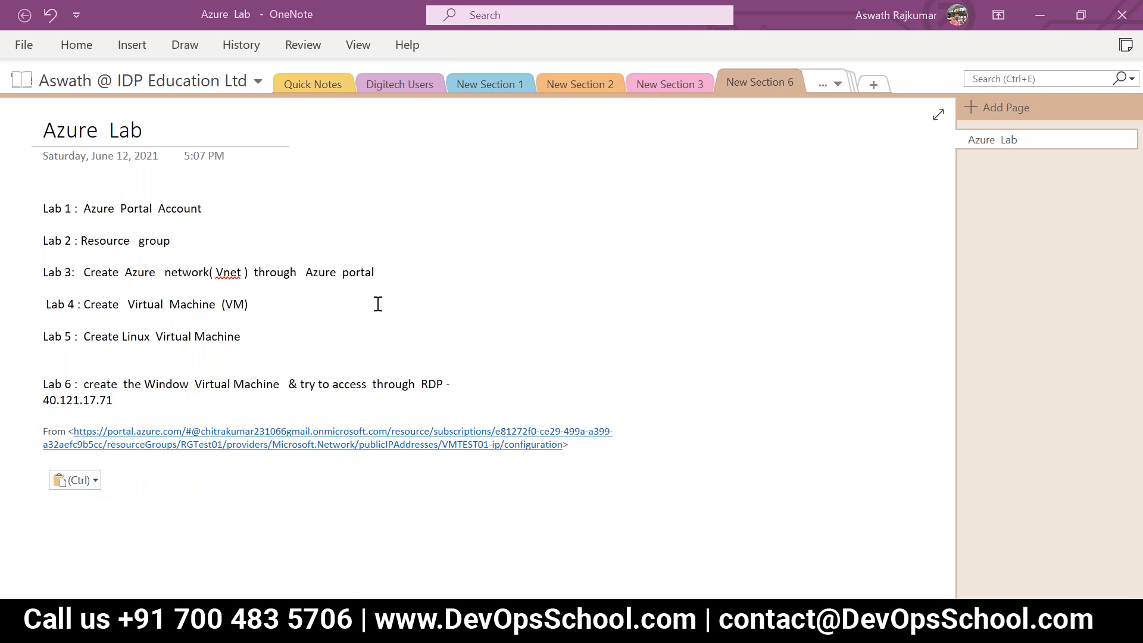
{"action": "left_click", "coordinate": [571, 209]}
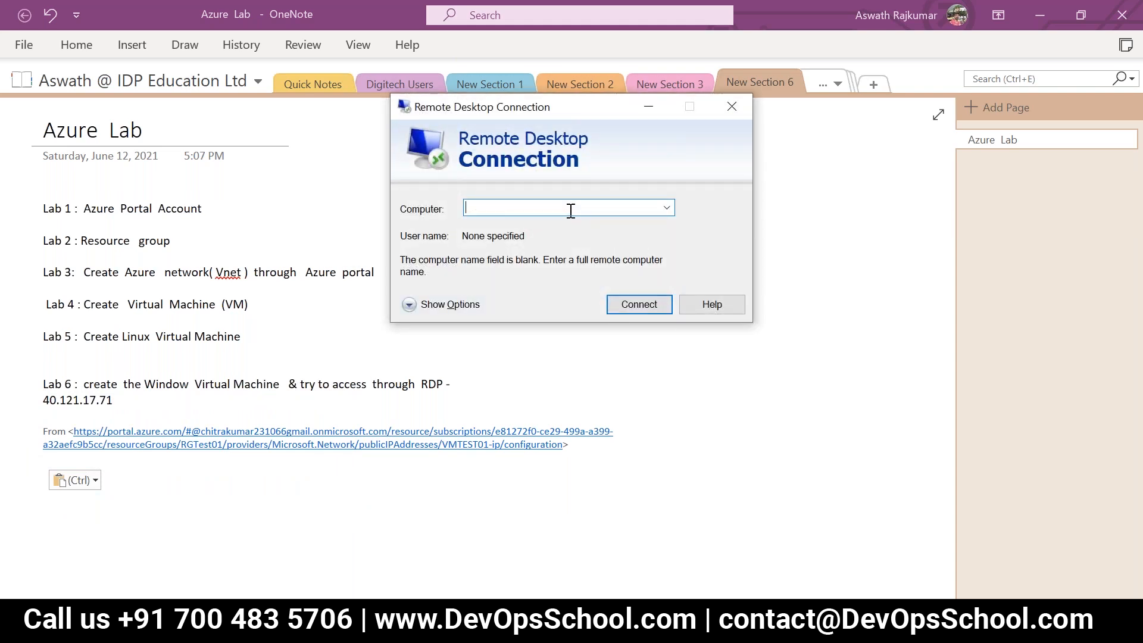
{"action": "type", "text": "40"}
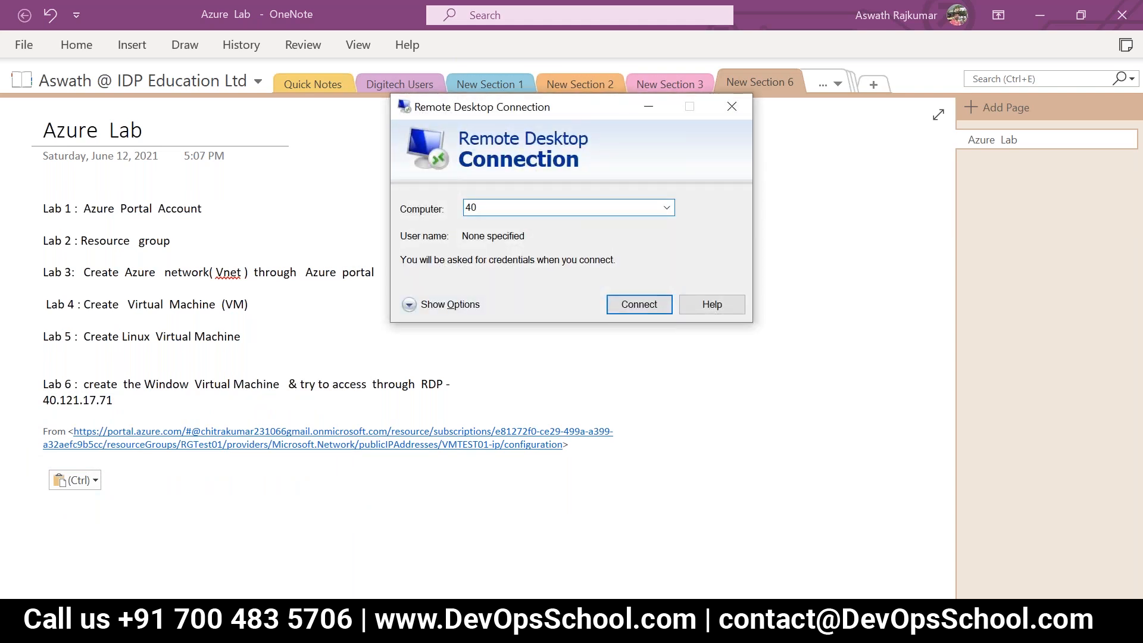
{"action": "type", "text": ".121.17."}
{"action": "type", "text": "1"}
{"action": "key", "text": "Return"}
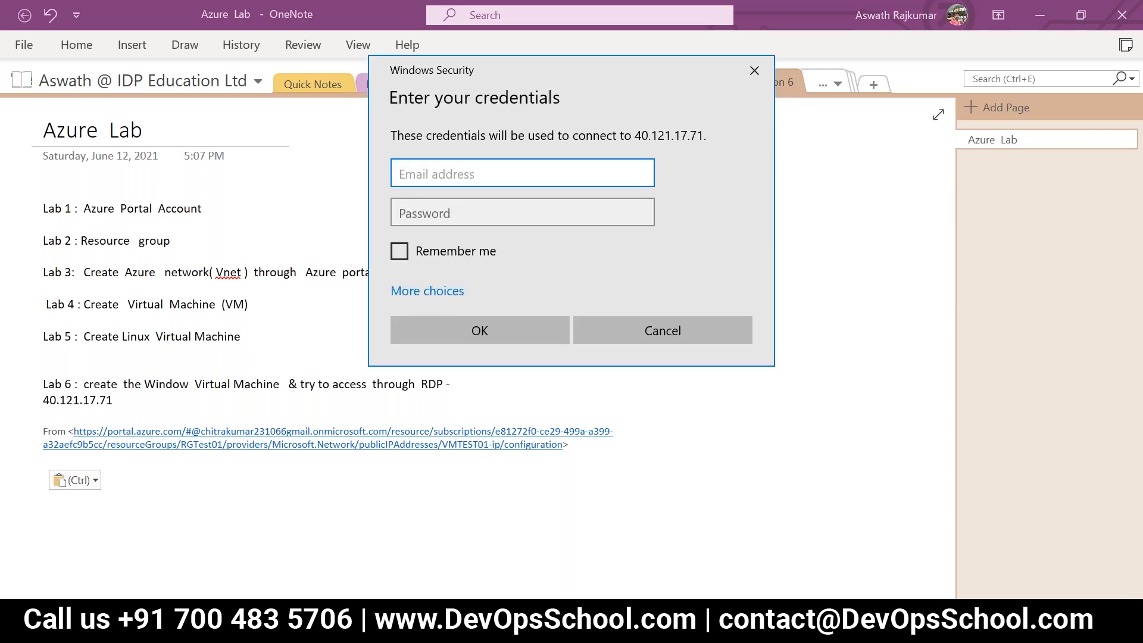
Step: Cancel the credentials request, set the connection's user name to azureuser in the expanded options, and connect again
{"action": "left_click", "coordinate": [682, 332]}
{"action": "left_click", "coordinate": [448, 305]}
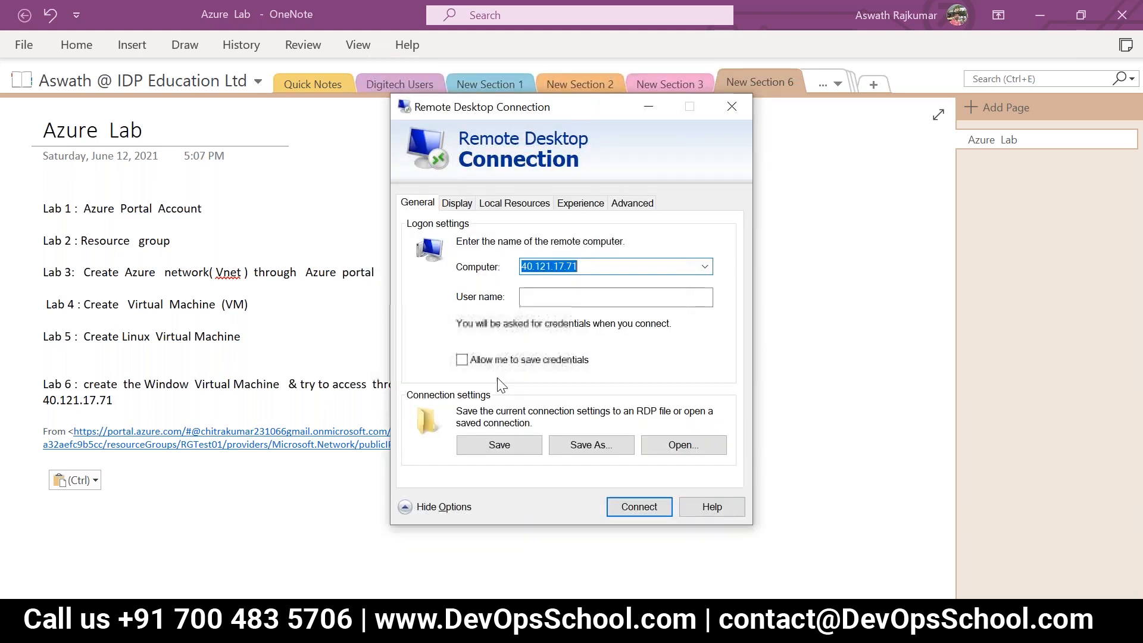
{"action": "left_click", "coordinate": [543, 299]}
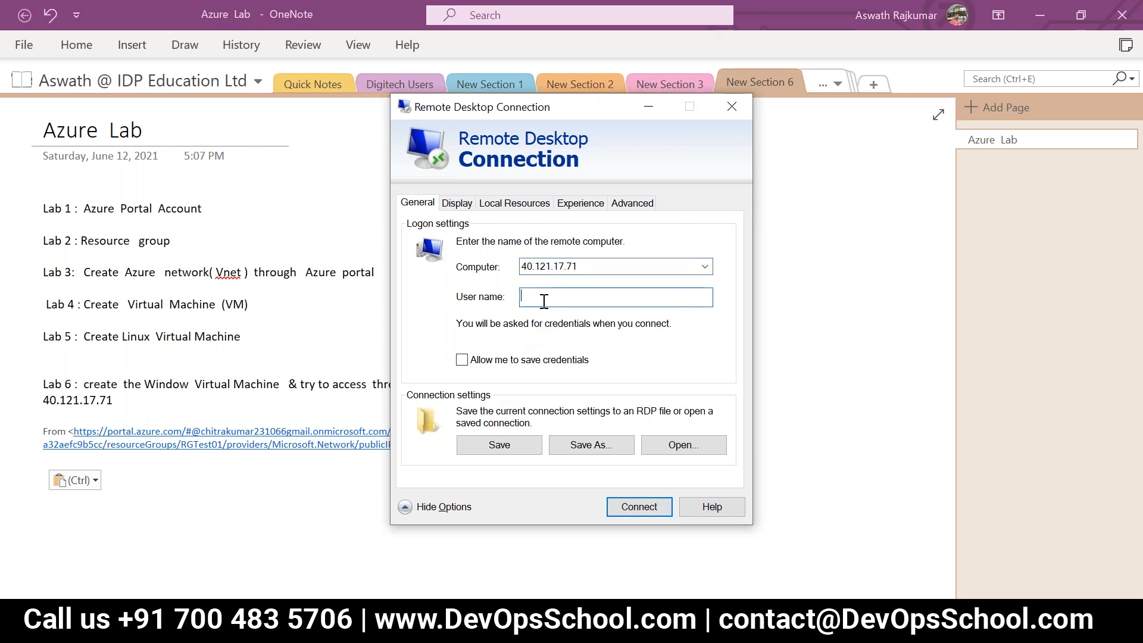
{"action": "type", "text": "azureuser"}
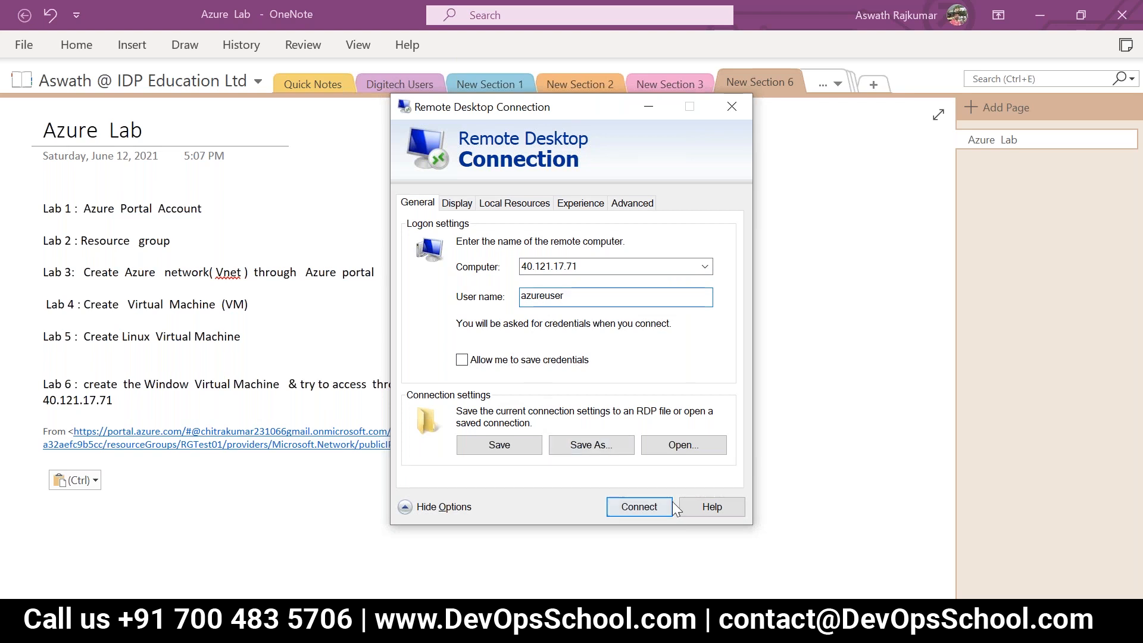
{"action": "left_click", "coordinate": [649, 507]}
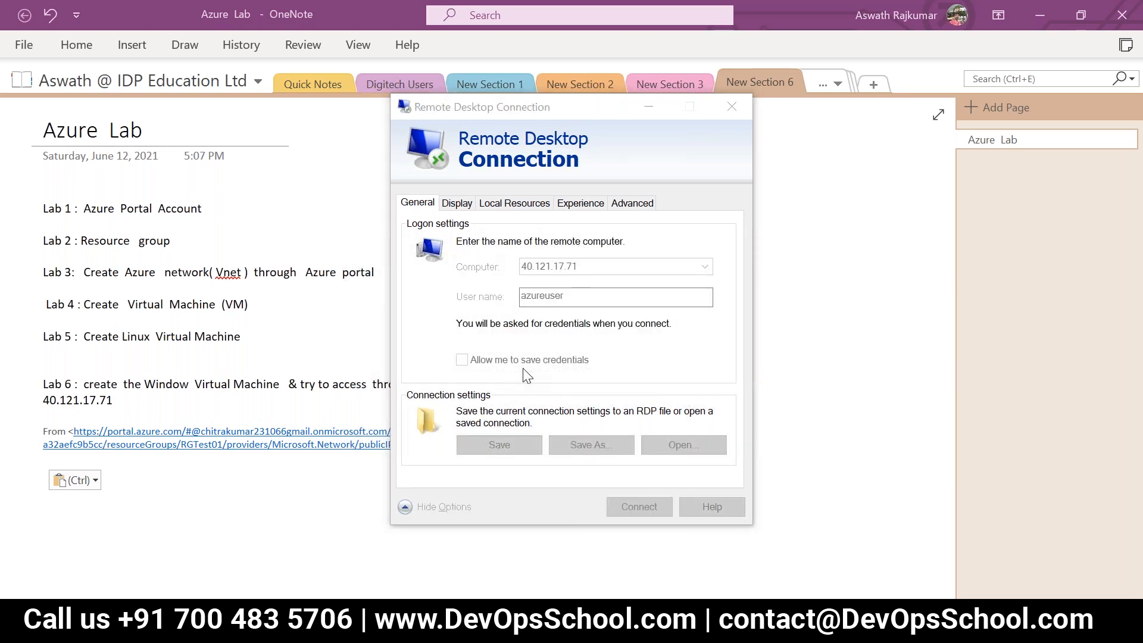
Step: Enter the account password for the remote connection and accept connecting despite the certificate errors
{"action": "type", "text": "************"}
{"action": "left_click", "coordinate": [494, 426]}
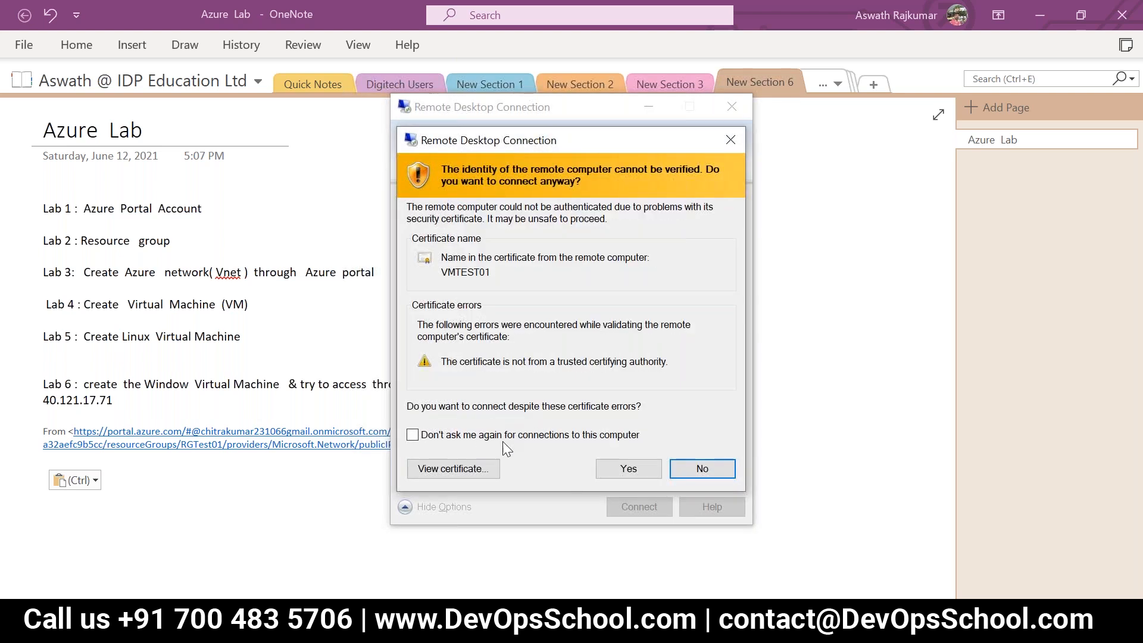
{"action": "left_click", "coordinate": [611, 470]}
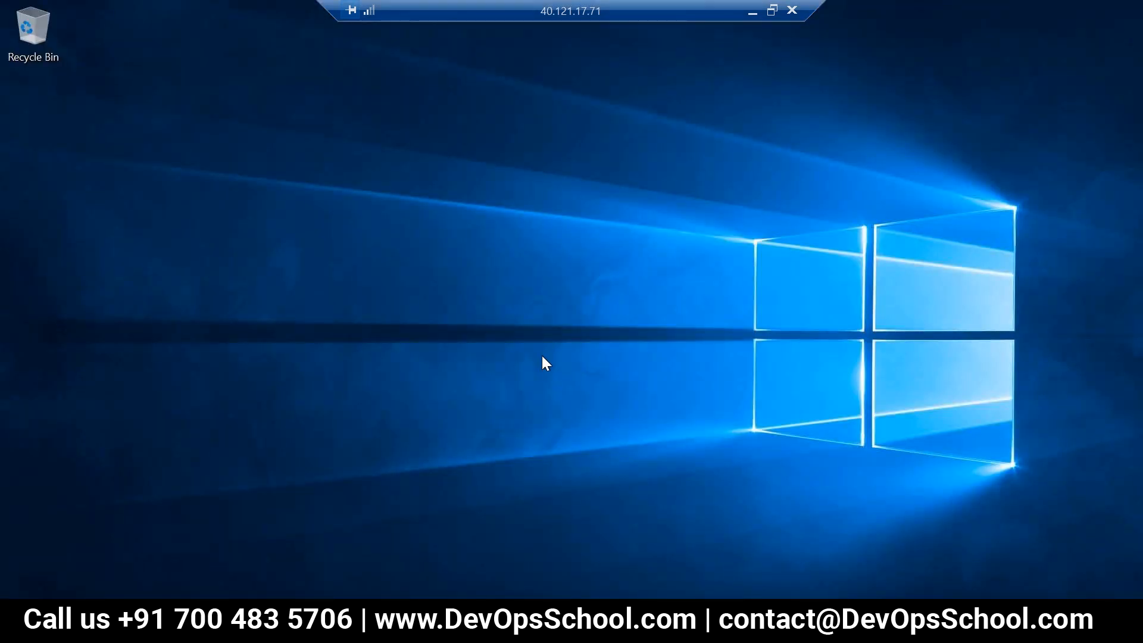
Step: Allow the remote server to be discoverable on its network and look over the Server Manager dashboard
{"action": "right_click", "coordinate": [639, 309]}
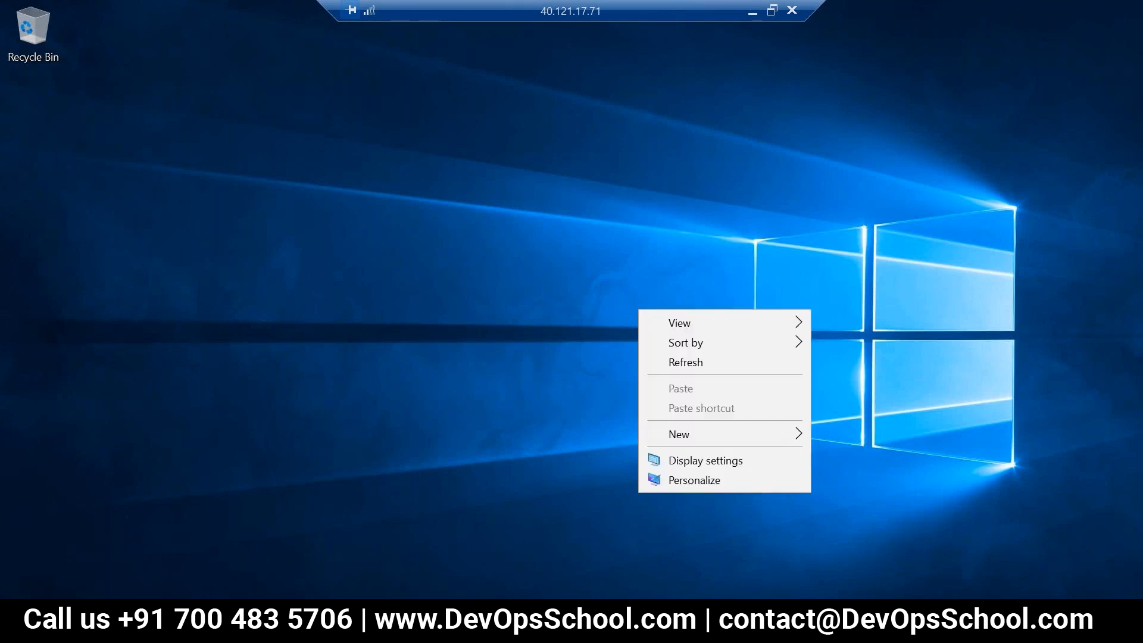
{"action": "left_click", "coordinate": [619, 299]}
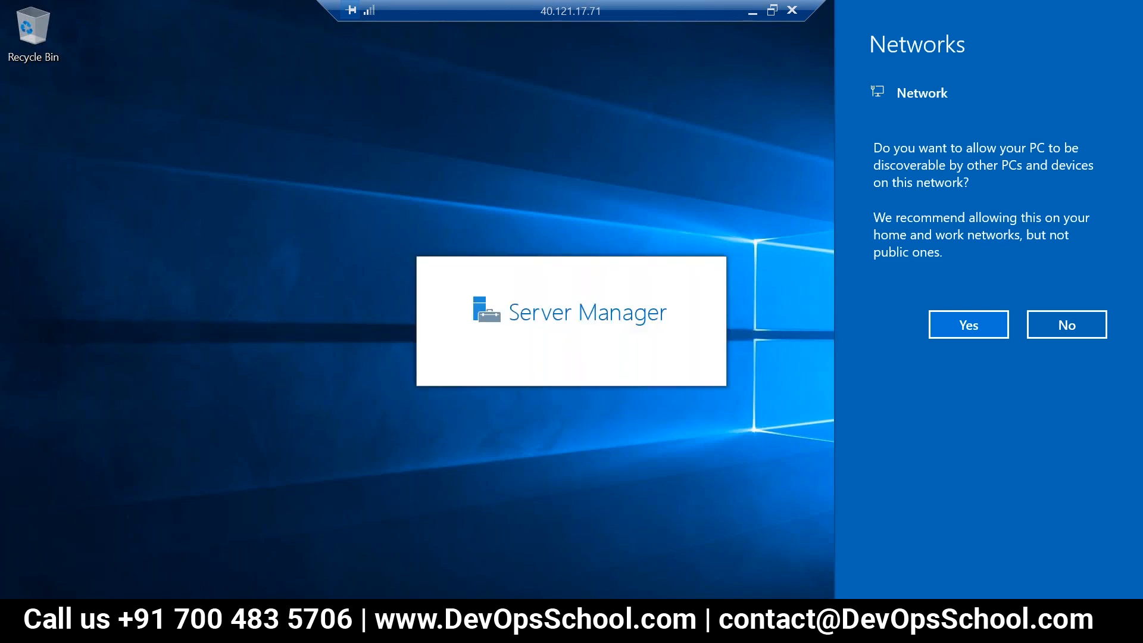
{"action": "left_click", "coordinate": [969, 325]}
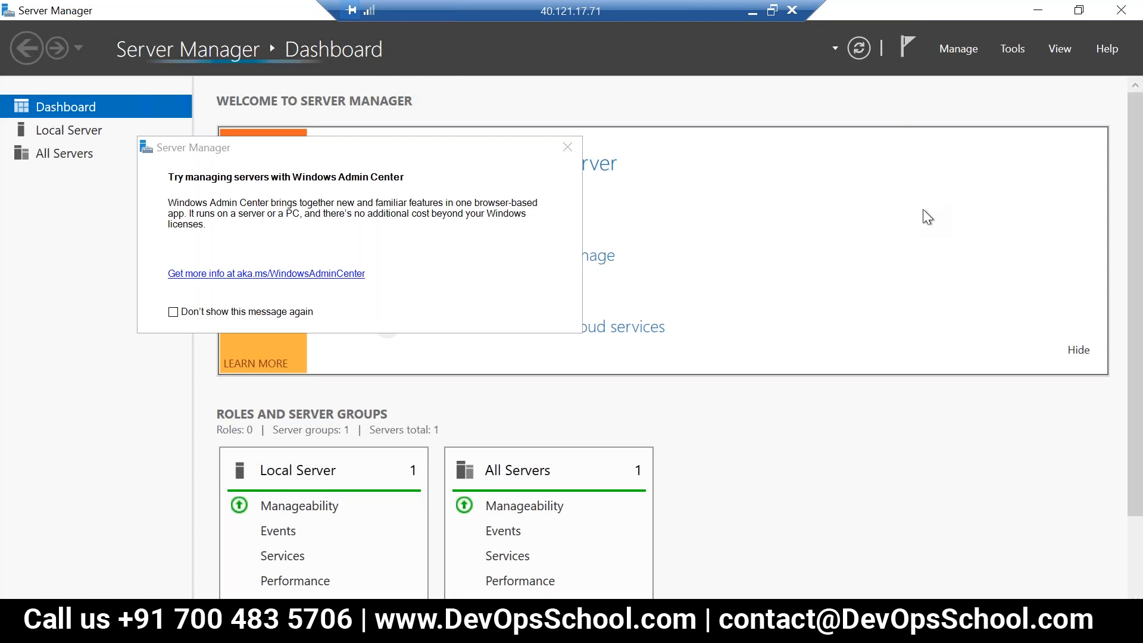
{"action": "scroll", "coordinate": [599, 434], "scroll_direction": "down", "scroll_amount": 3}
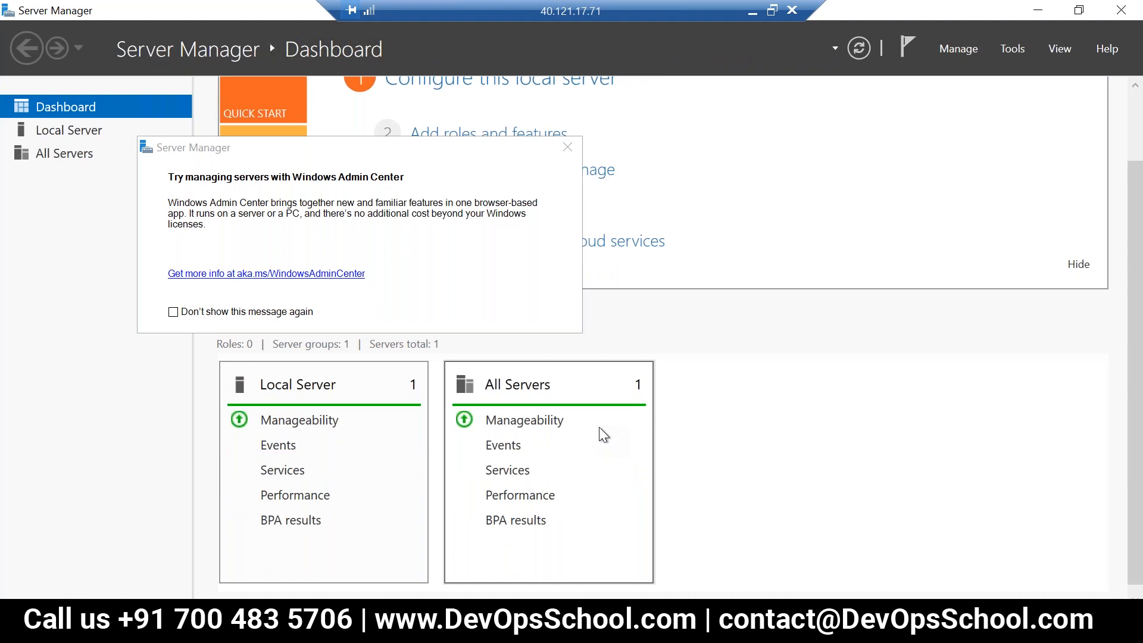
{"action": "scroll", "coordinate": [599, 426], "scroll_direction": "up", "scroll_amount": 3}
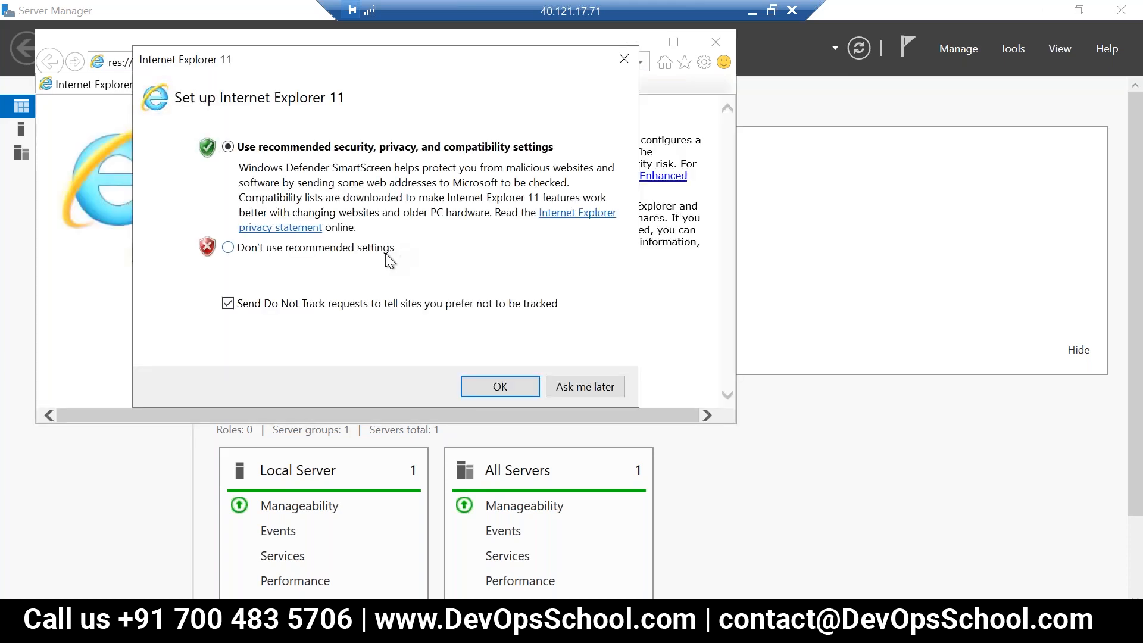
Step: Accept the recommended Internet Explorer 11 settings and go to google.com, acknowledging the secure connection alert
{"action": "left_click", "coordinate": [481, 387]}
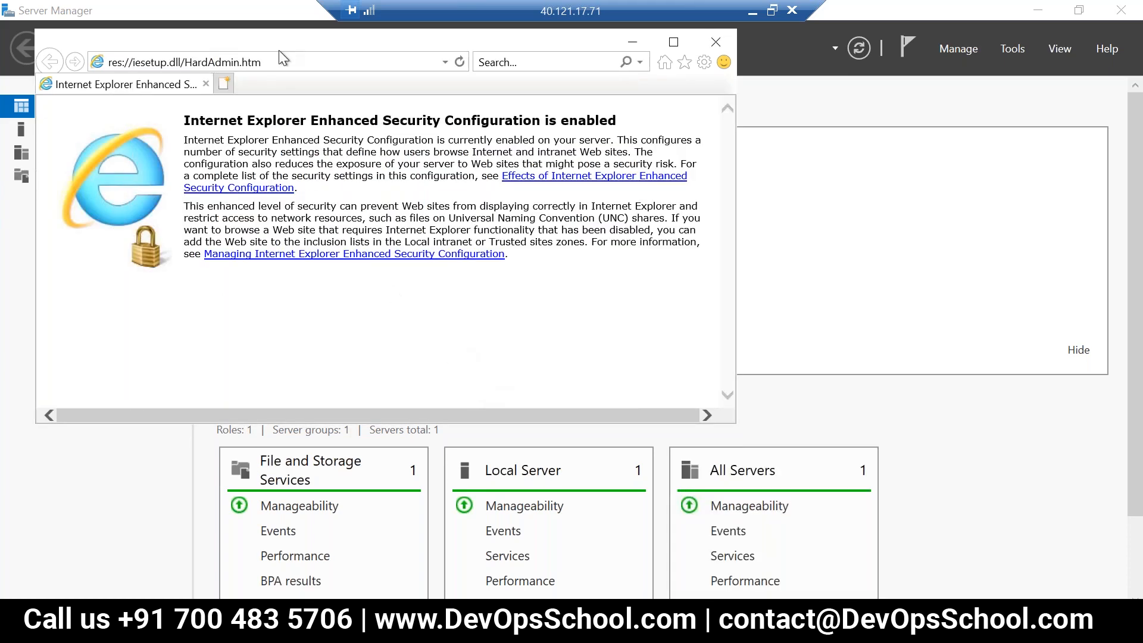
{"action": "left_click", "coordinate": [280, 70]}
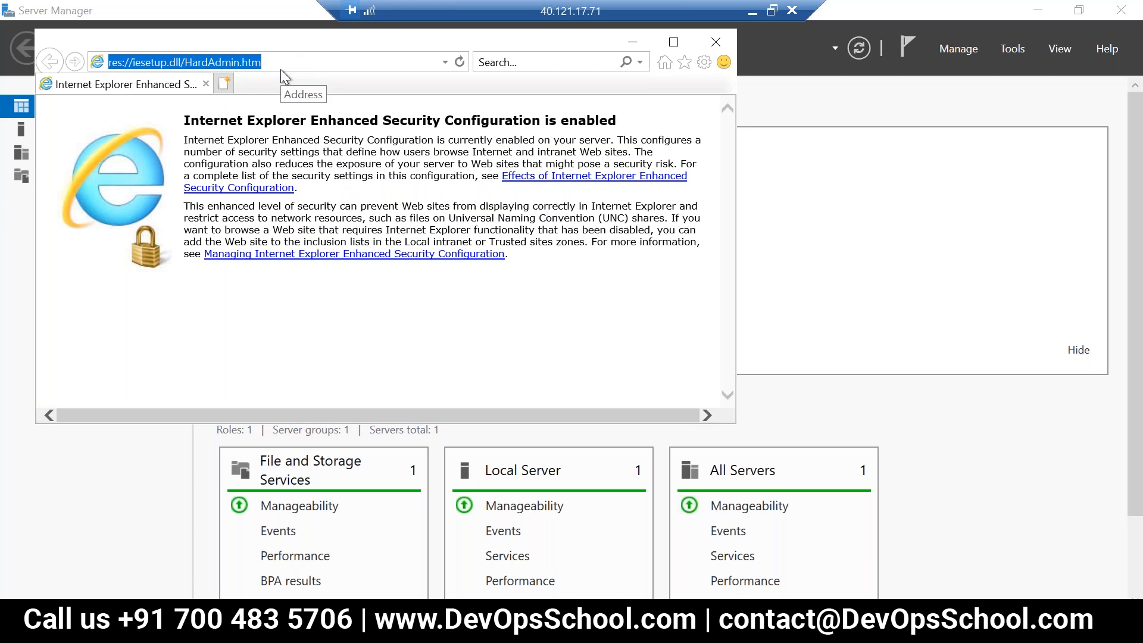
{"action": "key", "text": "BackSpace"}
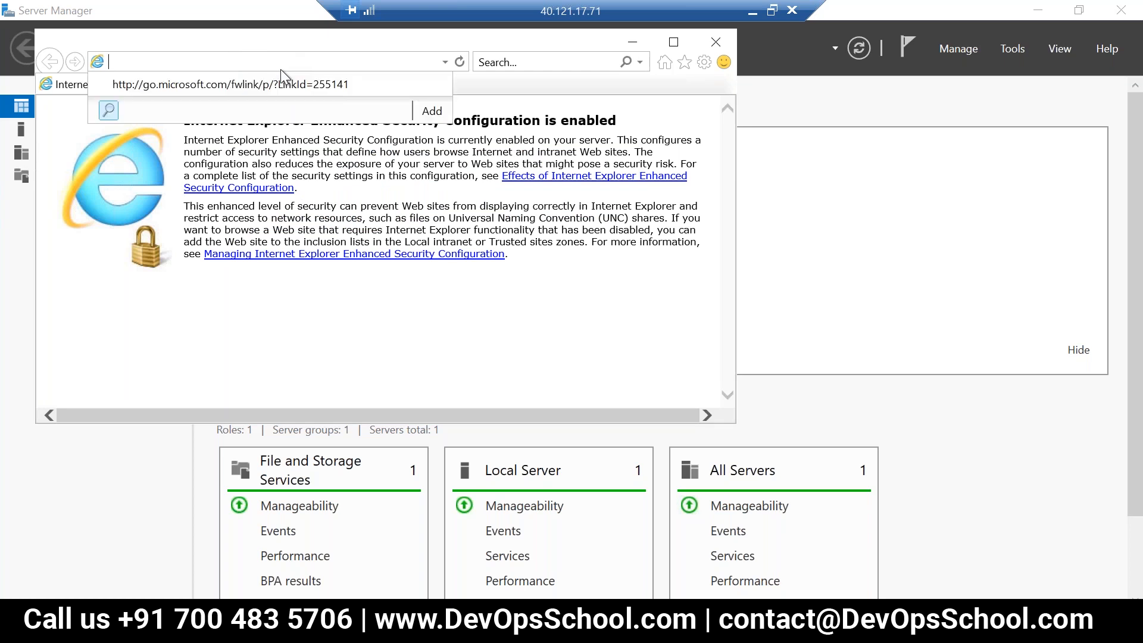
{"action": "type", "text": "gooog"}
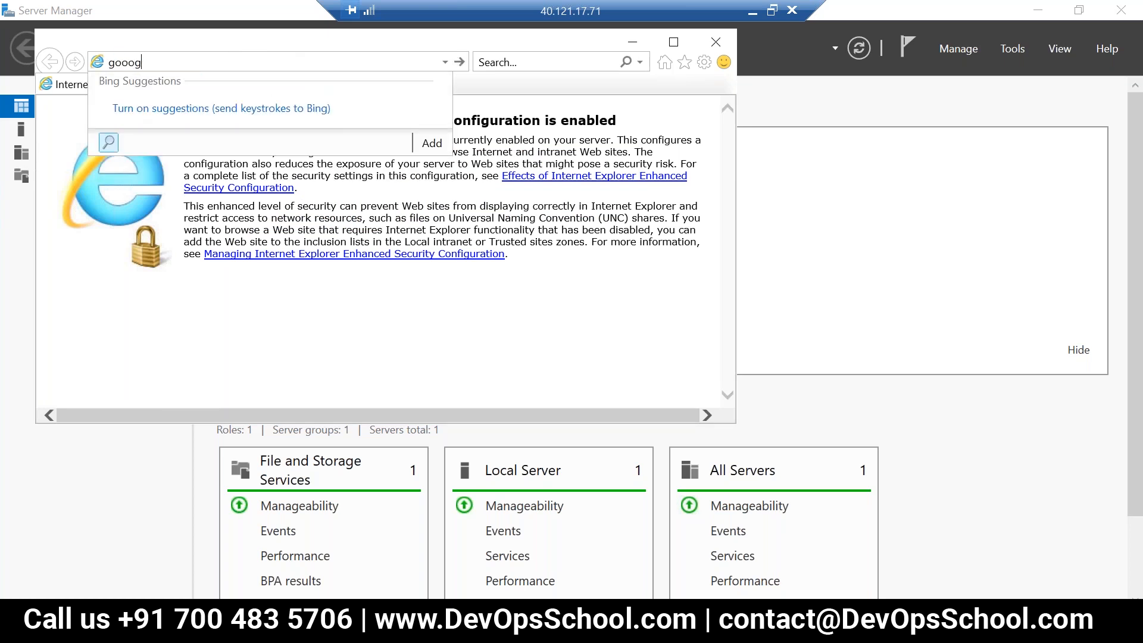
{"action": "key", "text": "BackSpace"}
{"action": "key", "text": "BackSpace"}
{"action": "type", "text": "ogle.com"}
{"action": "key", "text": "Return"}
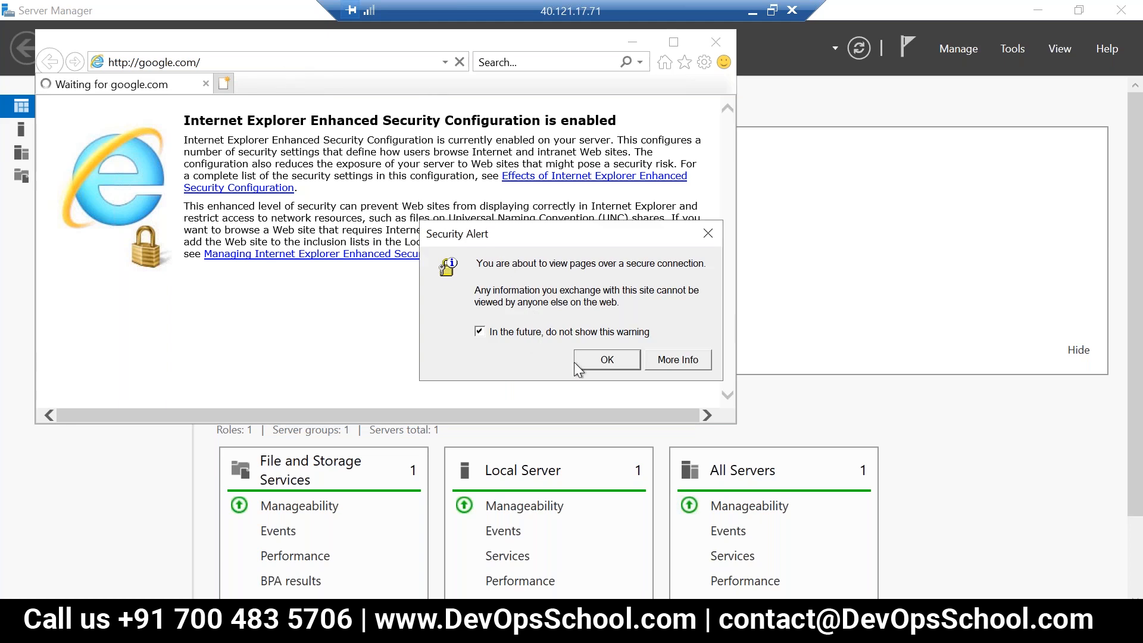
{"action": "left_click", "coordinate": [602, 360]}
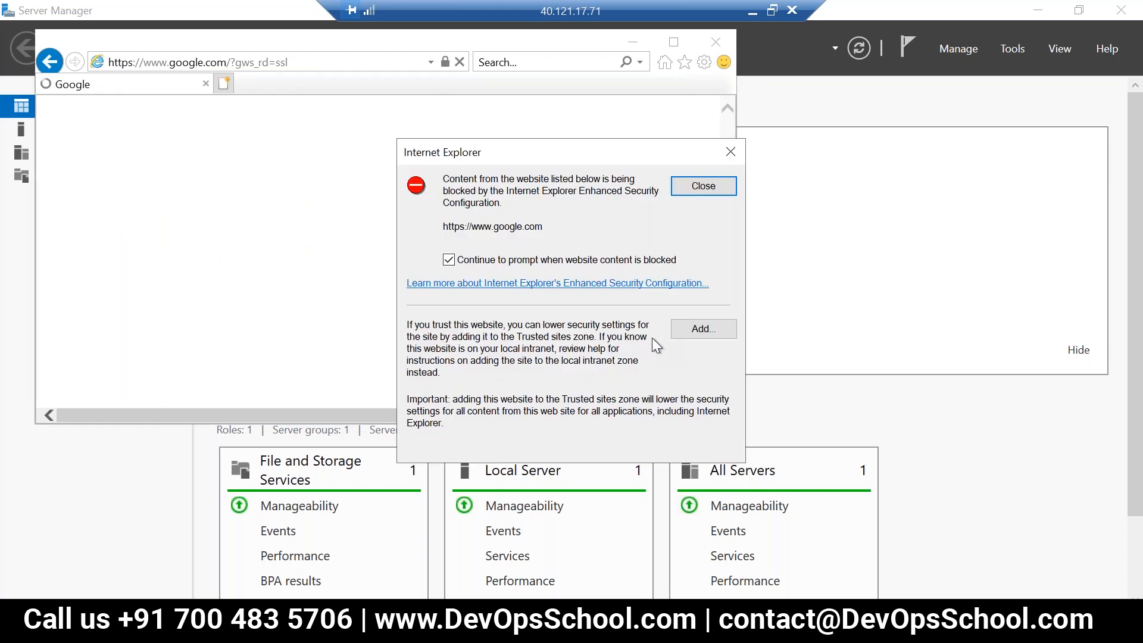
{"action": "left_click", "coordinate": [703, 329]}
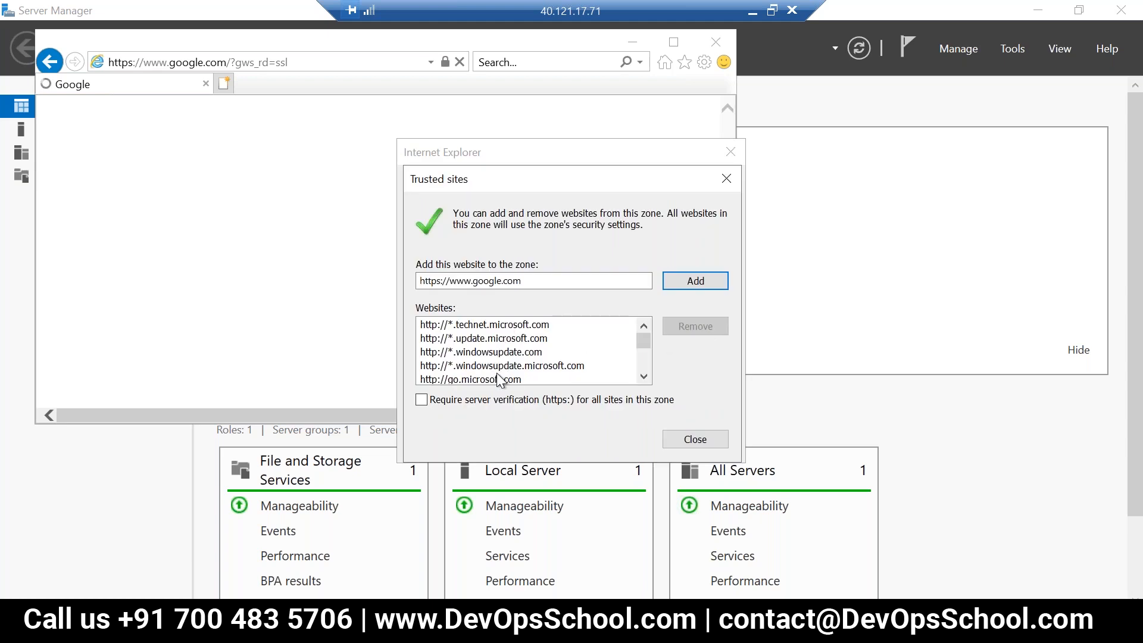
{"action": "left_click", "coordinate": [692, 277]}
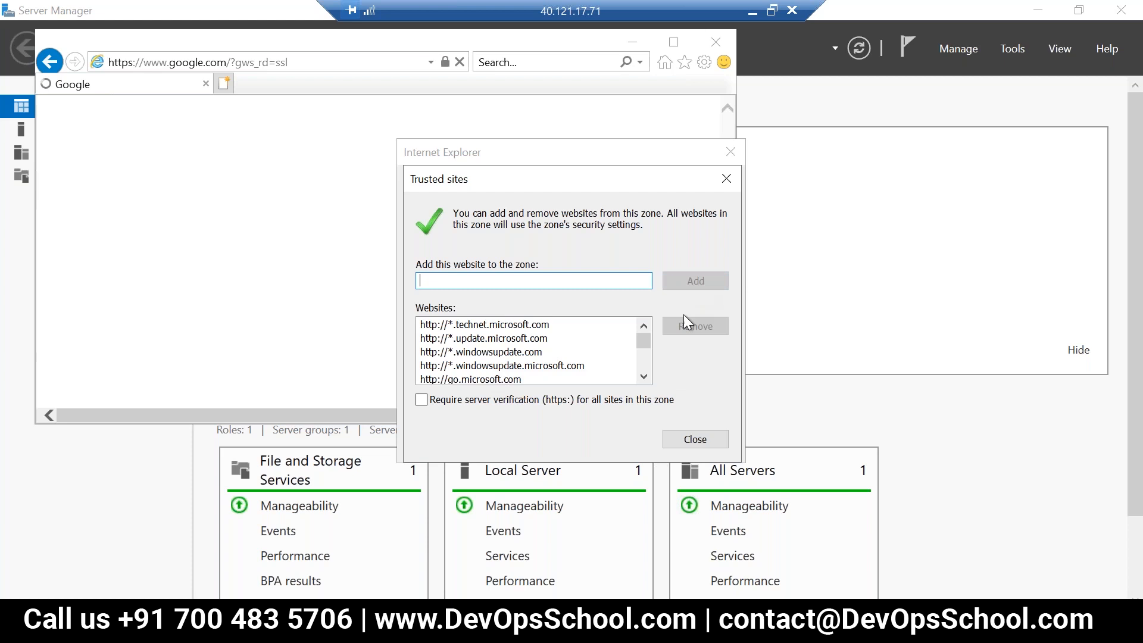
{"action": "left_click", "coordinate": [680, 438]}
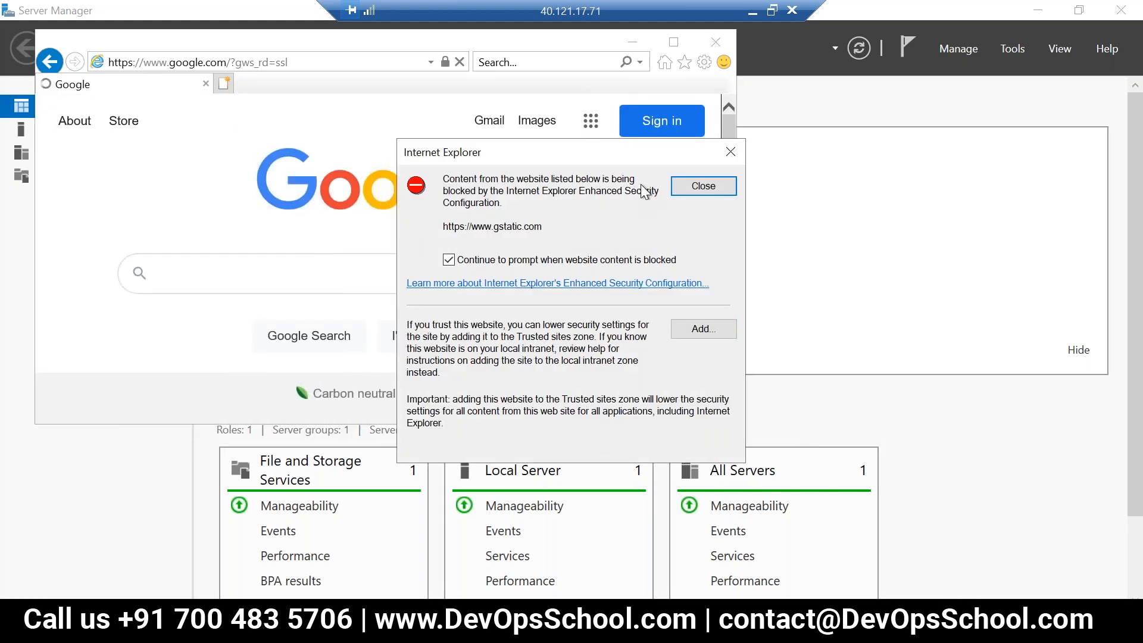
{"action": "left_click", "coordinate": [704, 187]}
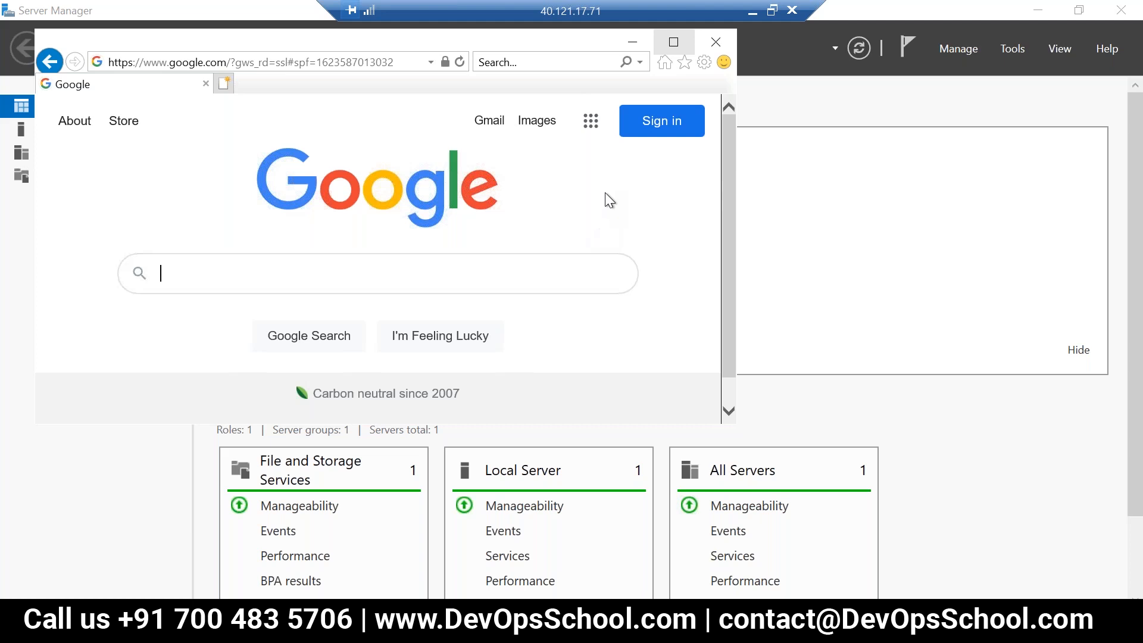
{"action": "left_click", "coordinate": [715, 42]}
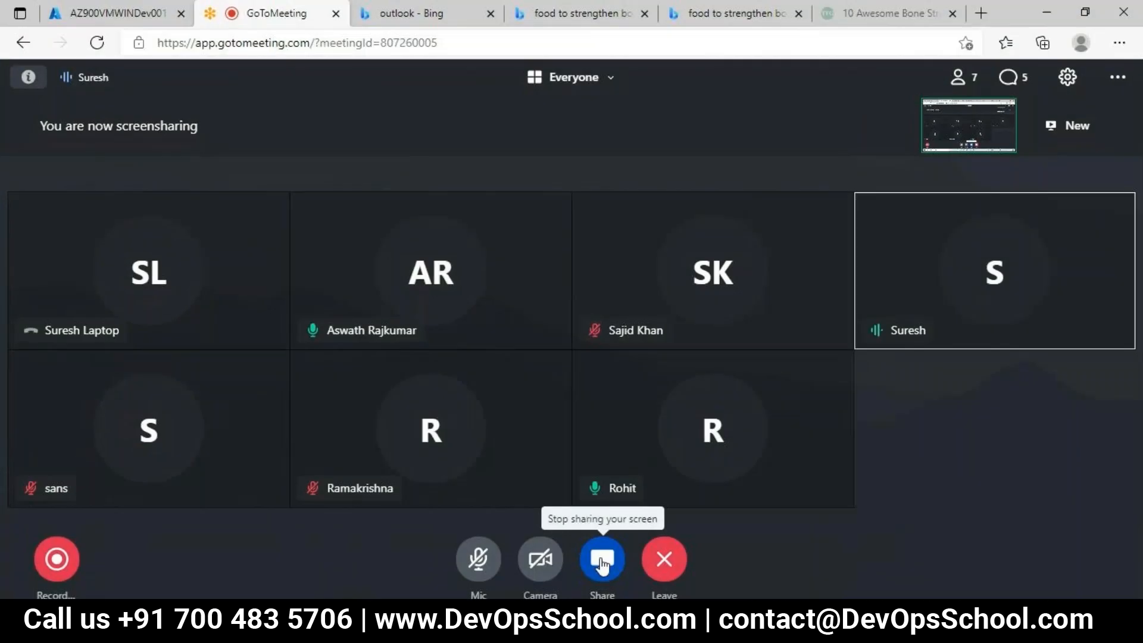
Step: Switch to the Azure portal, review the AZ900VMWINDev001 virtual machine's overview and copy its public IP address
{"action": "left_click", "coordinate": [107, 7]}
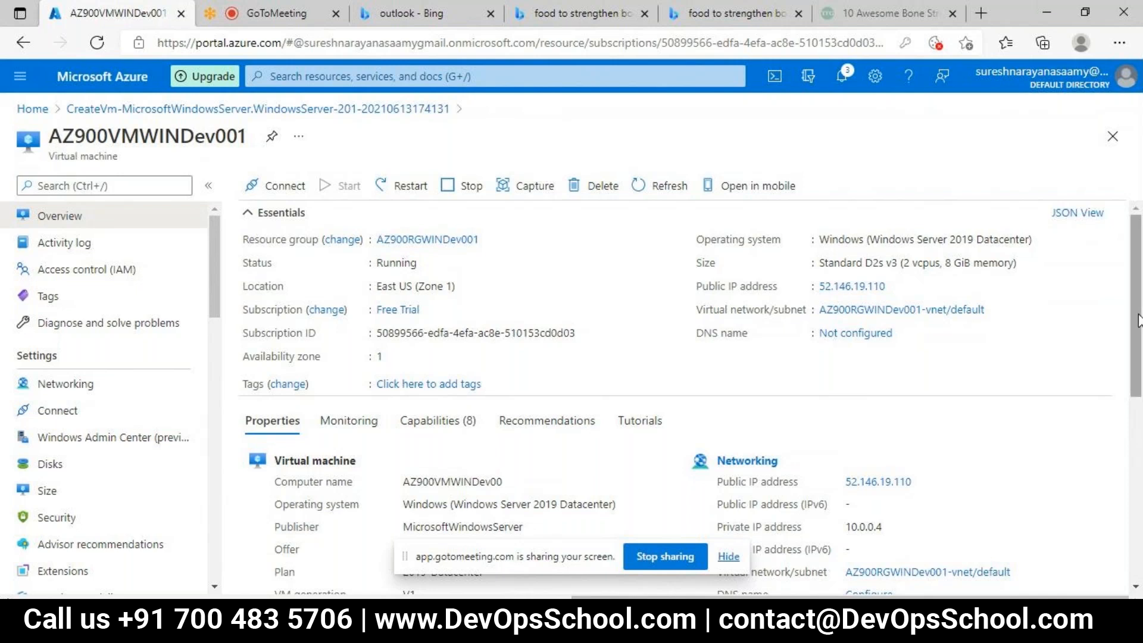
{"action": "left_click_drag", "start_coordinate": [1138, 317], "coordinate": [1140, 492]}
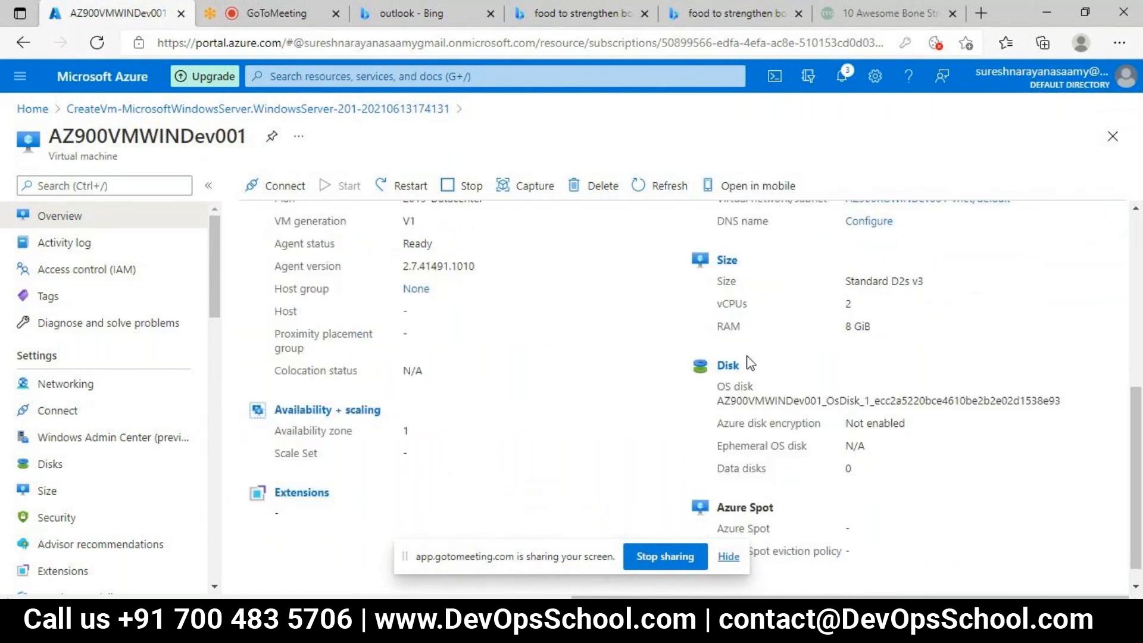
{"action": "scroll", "coordinate": [1140, 335], "scroll_direction": "up", "scroll_amount": 1}
{"action": "scroll", "coordinate": [1140, 334], "scroll_direction": "up", "scroll_amount": 5}
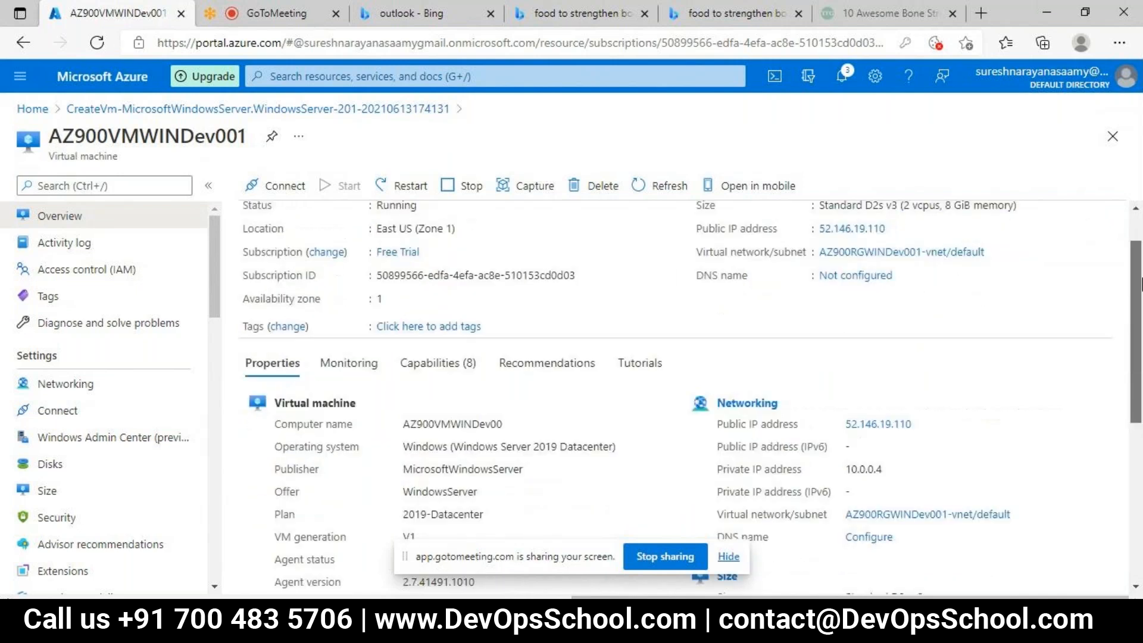
{"action": "left_click", "coordinate": [896, 287]}
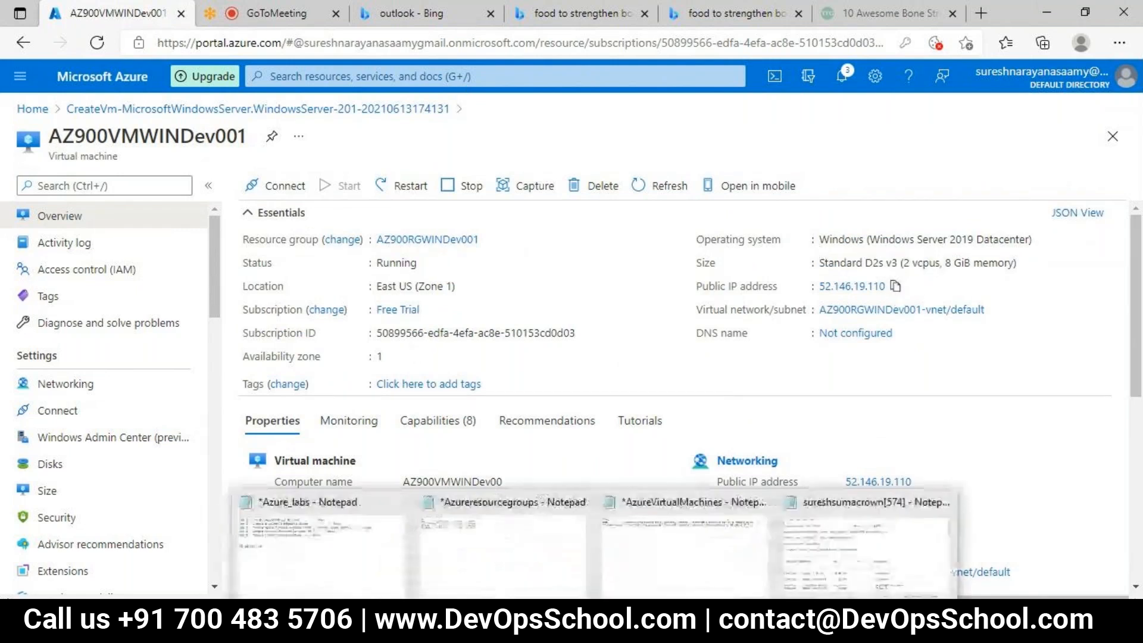
Step: Bring up Remote Desktop Connection and start connecting to 52.146.19.110 as azureuser
{"action": "left_click", "coordinate": [637, 622]}
{"action": "left_click", "coordinate": [636, 545]}
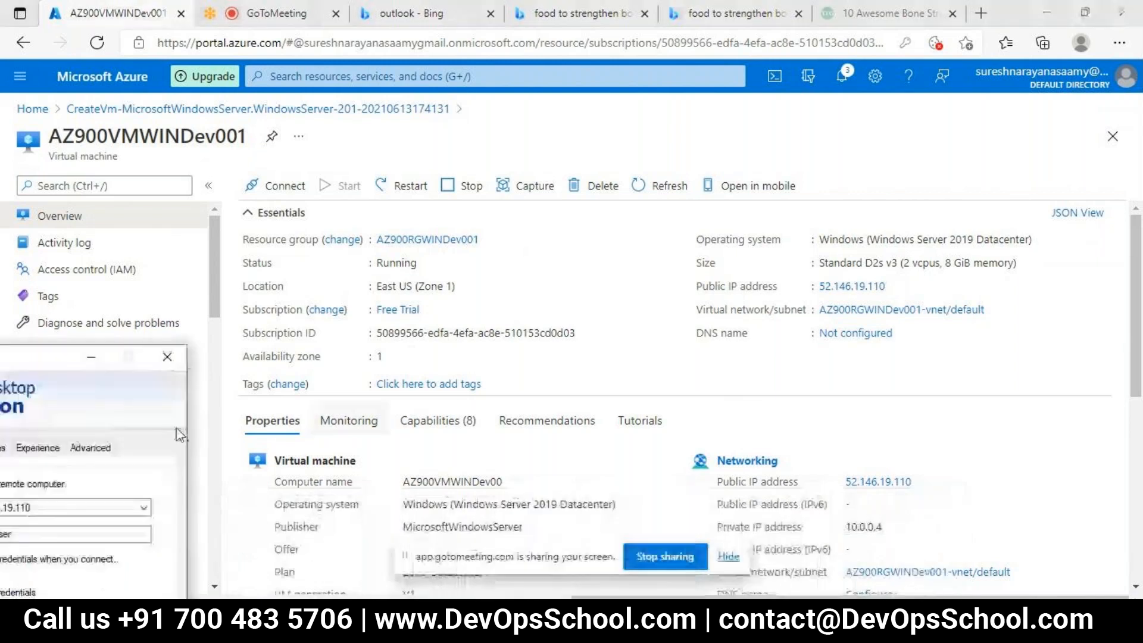
{"action": "left_click_drag", "start_coordinate": [60, 357], "coordinate": [408, 165]}
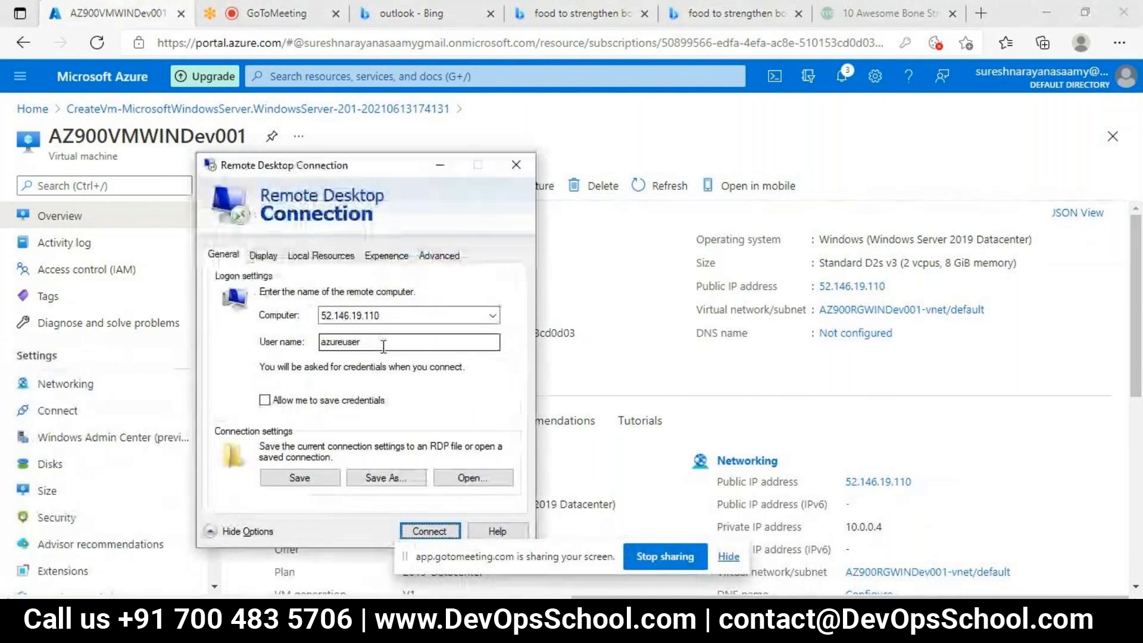
{"action": "left_click", "coordinate": [383, 316]}
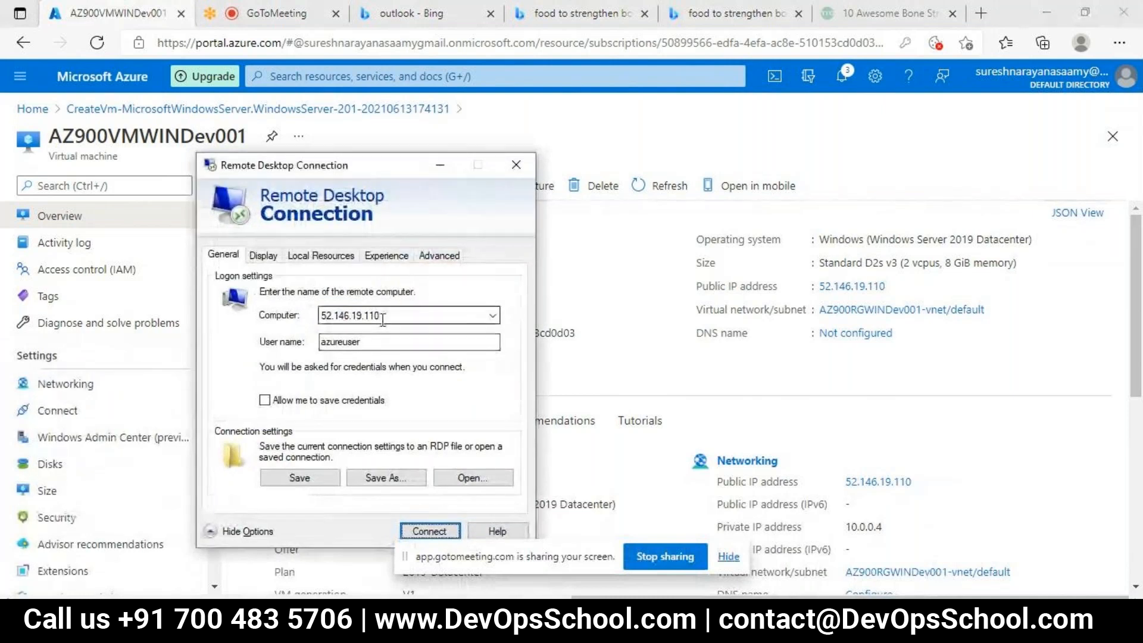
{"action": "double_click", "coordinate": [383, 318]}
{"action": "left_click", "coordinate": [383, 319]}
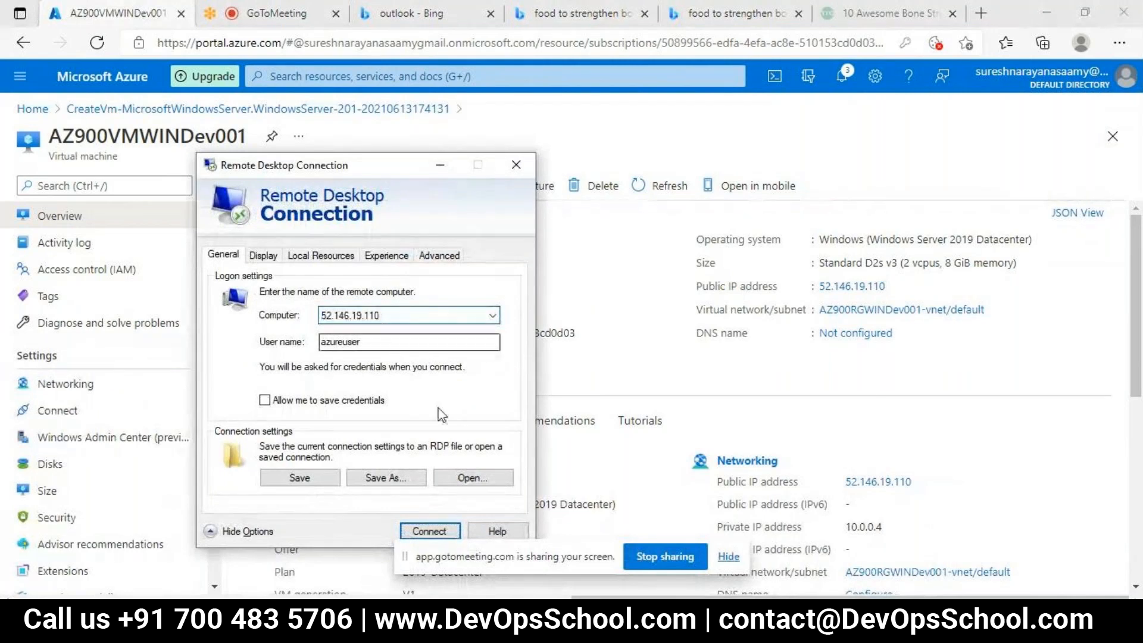
{"action": "left_click_drag", "start_coordinate": [401, 170], "coordinate": [484, 86]}
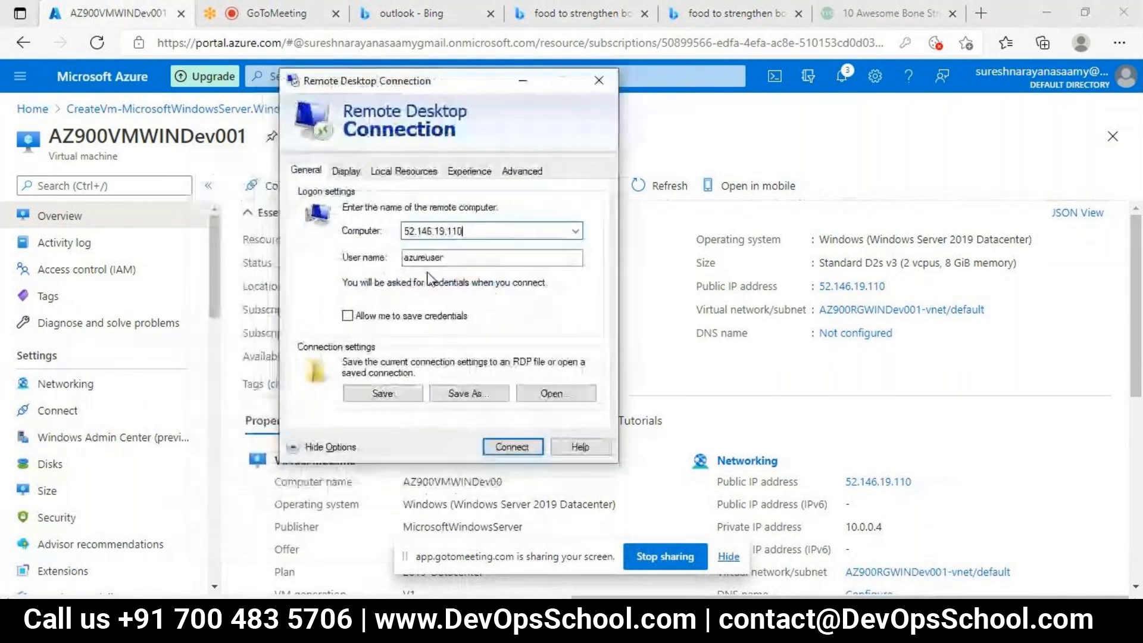
{"action": "left_click", "coordinate": [499, 447]}
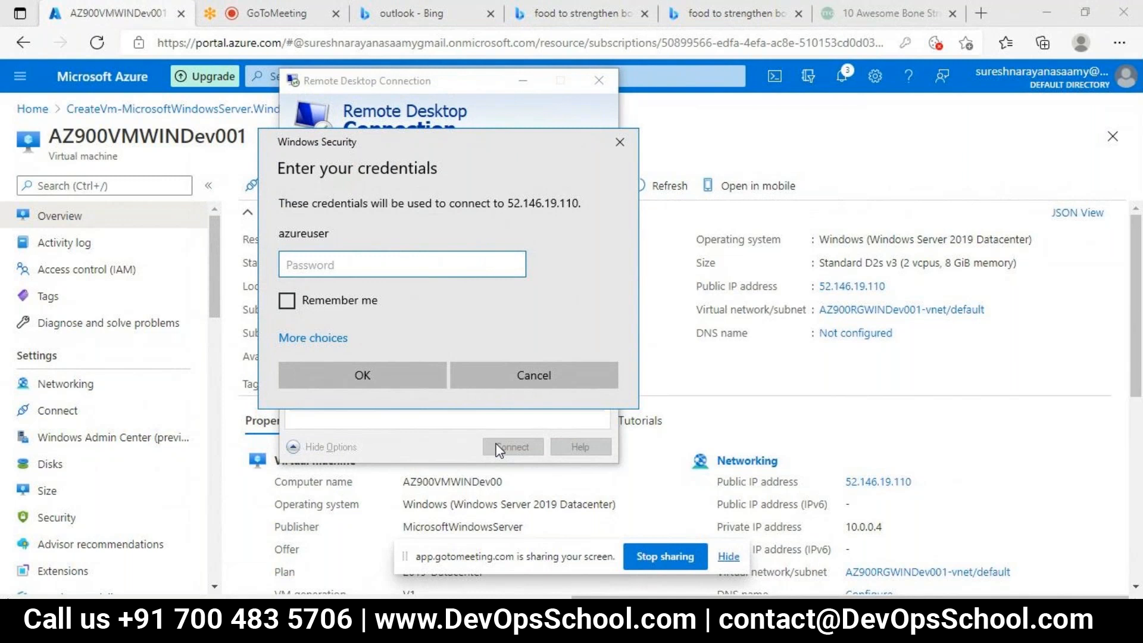
Step: Try to sign in to 52.146.19.110 by entering the azureuser account password
{"action": "type", "text": "••••••••••••"}
{"action": "left_click", "coordinate": [515, 264]}
{"action": "left_click", "coordinate": [364, 380]}
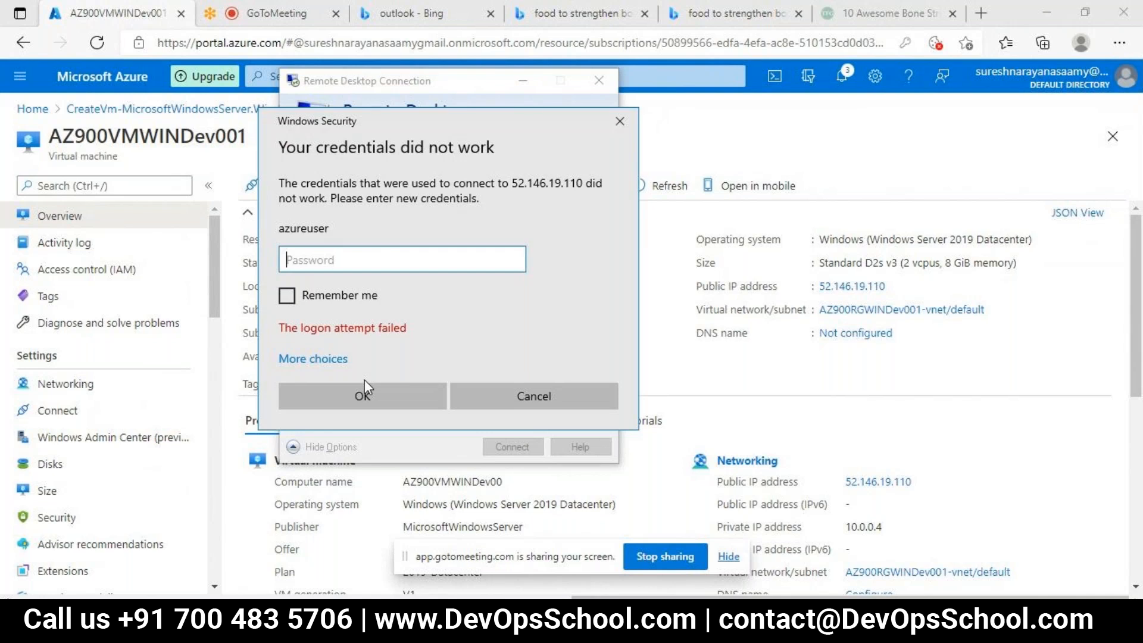
Step: Retry the sign-in by pasting the account password, then cancel the credentials request and close Remote Desktop Connection
{"action": "type", "text": "••••••••••••"}
{"action": "left_click", "coordinate": [288, 296]}
{"action": "left_click", "coordinate": [288, 296]}
{"action": "left_click", "coordinate": [515, 259]}
{"action": "double_click", "coordinate": [516, 259]}
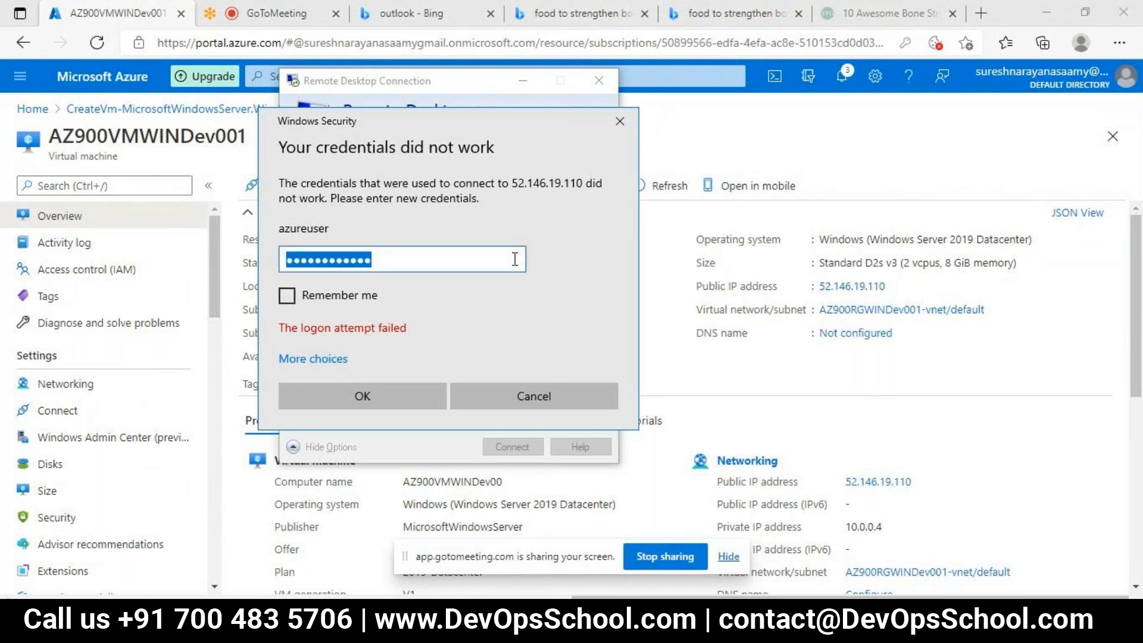
{"action": "key", "text": "ctrl+v"}
{"action": "left_click", "coordinate": [364, 406]}
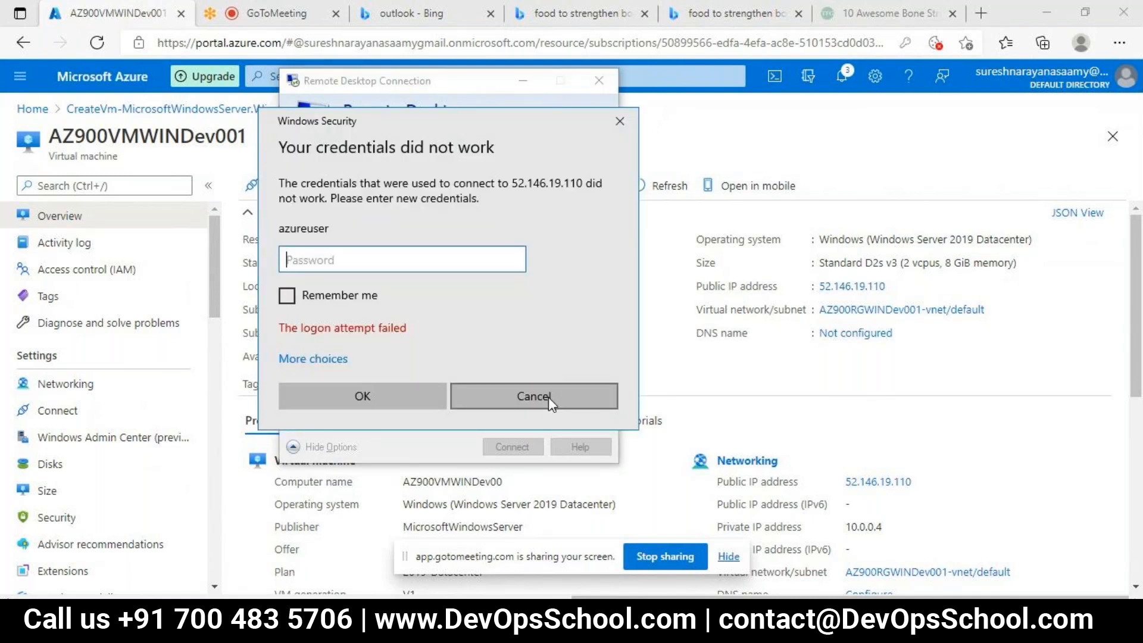
{"action": "left_click", "coordinate": [549, 398]}
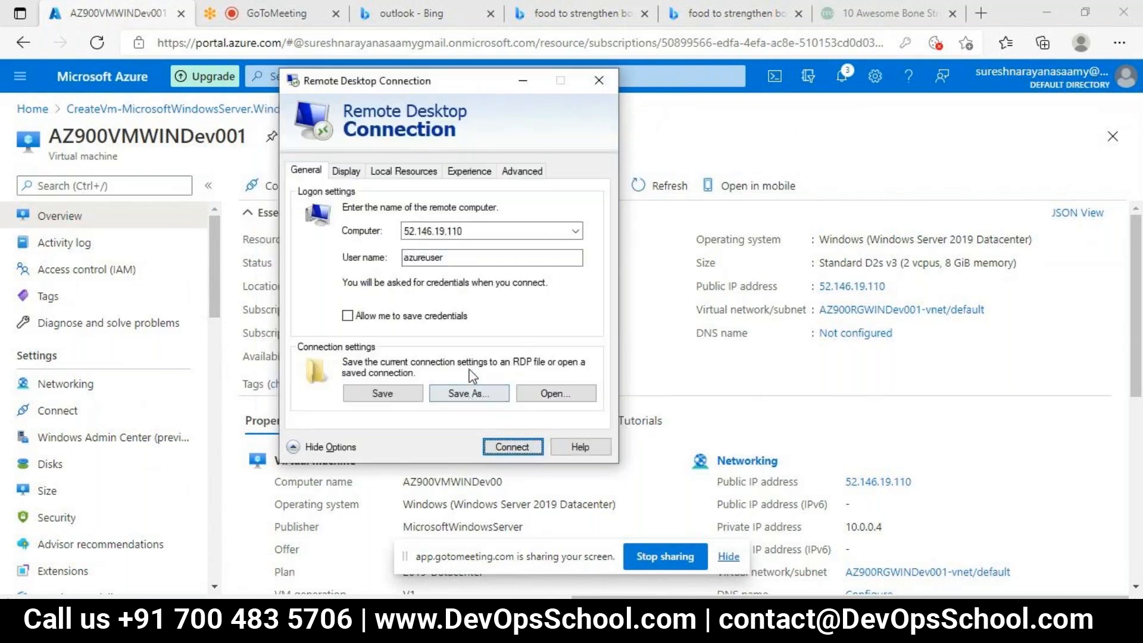
{"action": "left_click", "coordinate": [600, 76]}
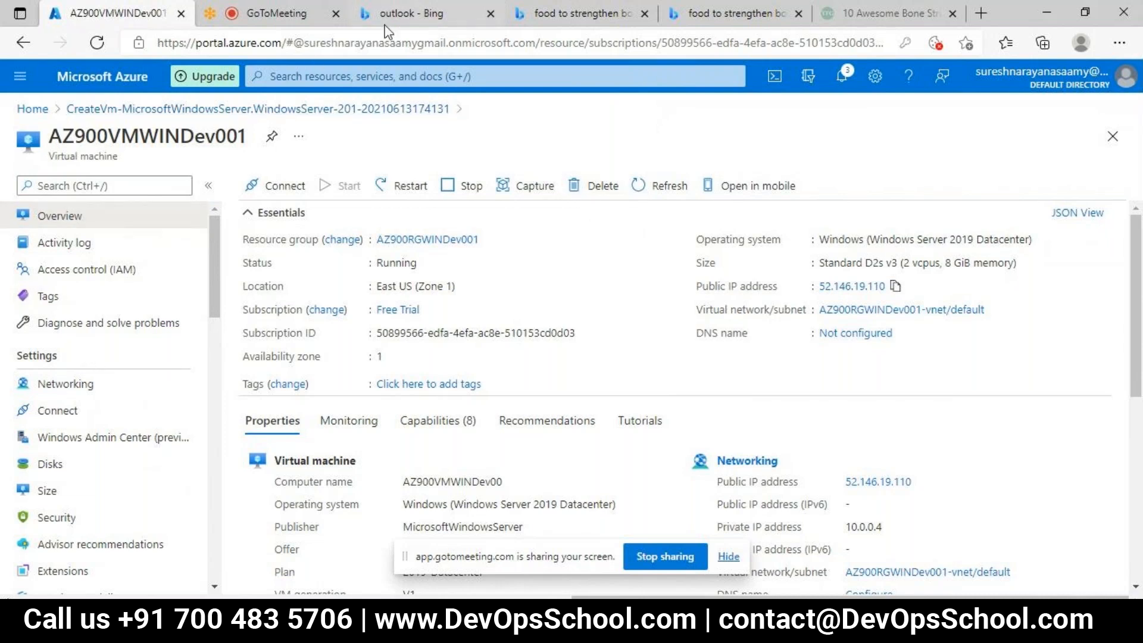
Step: Go to the resource groups list and open the AZ900RGWINDev001 resource group
{"action": "left_click", "coordinate": [387, 76]}
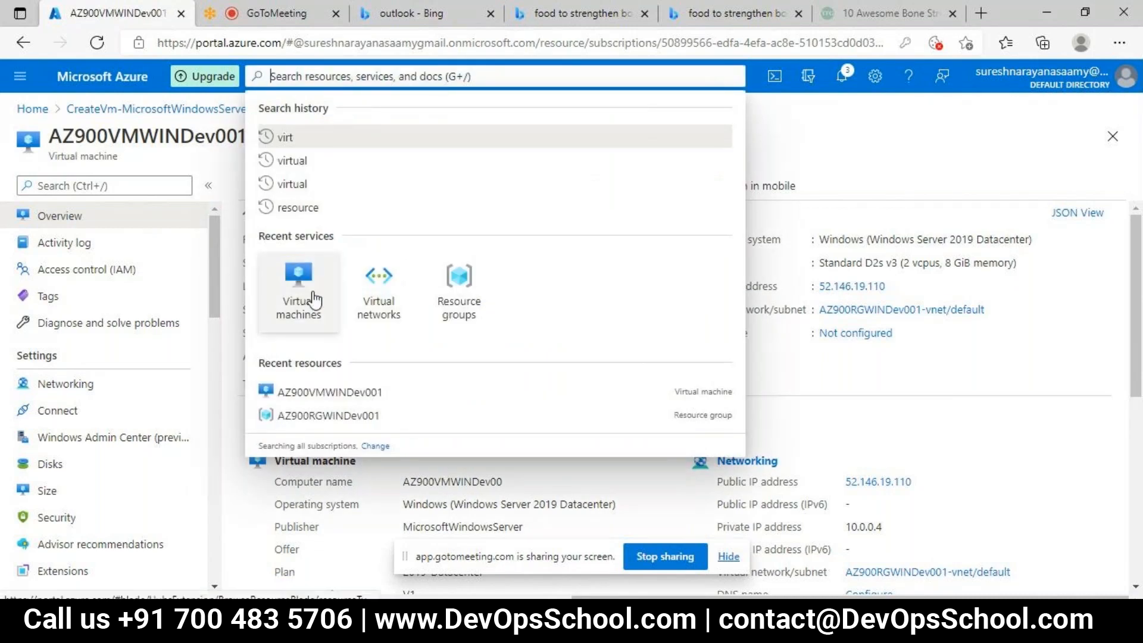
{"action": "left_click", "coordinate": [463, 290]}
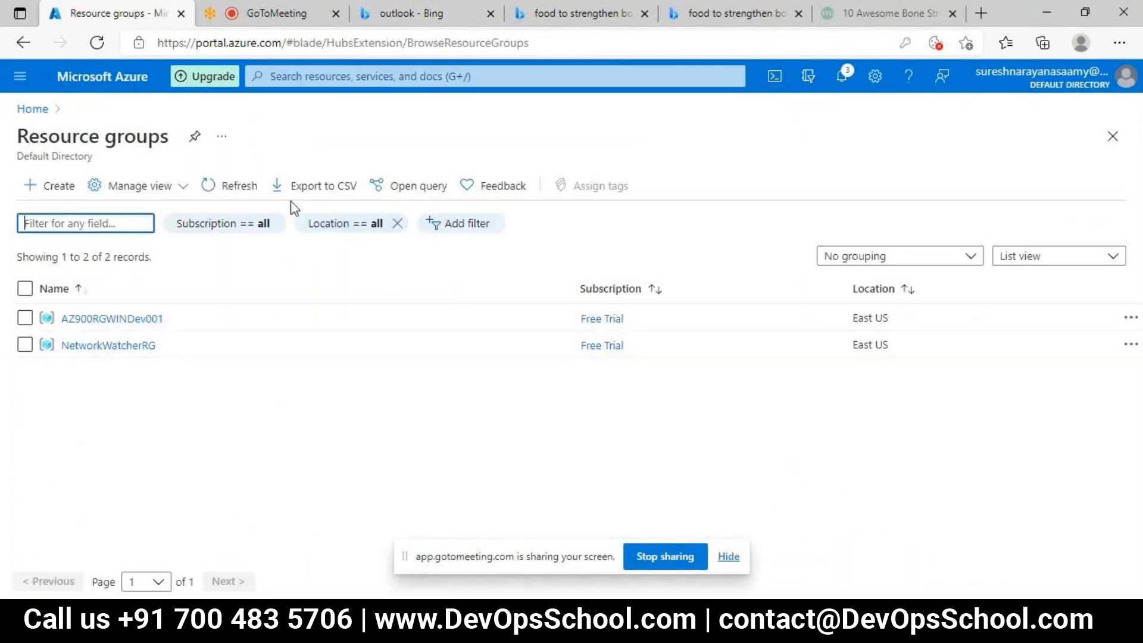
{"action": "left_click", "coordinate": [68, 322]}
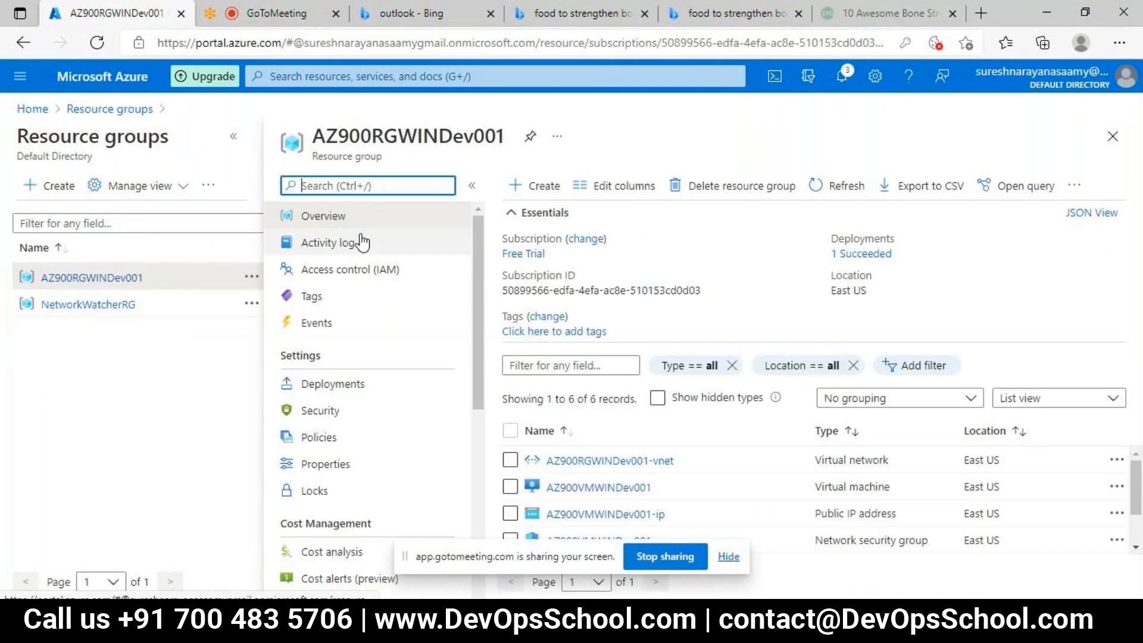
Step: Delete the resource group with all its resources, confirming with the name AZ900RGWINDev001
{"action": "left_click", "coordinate": [732, 187]}
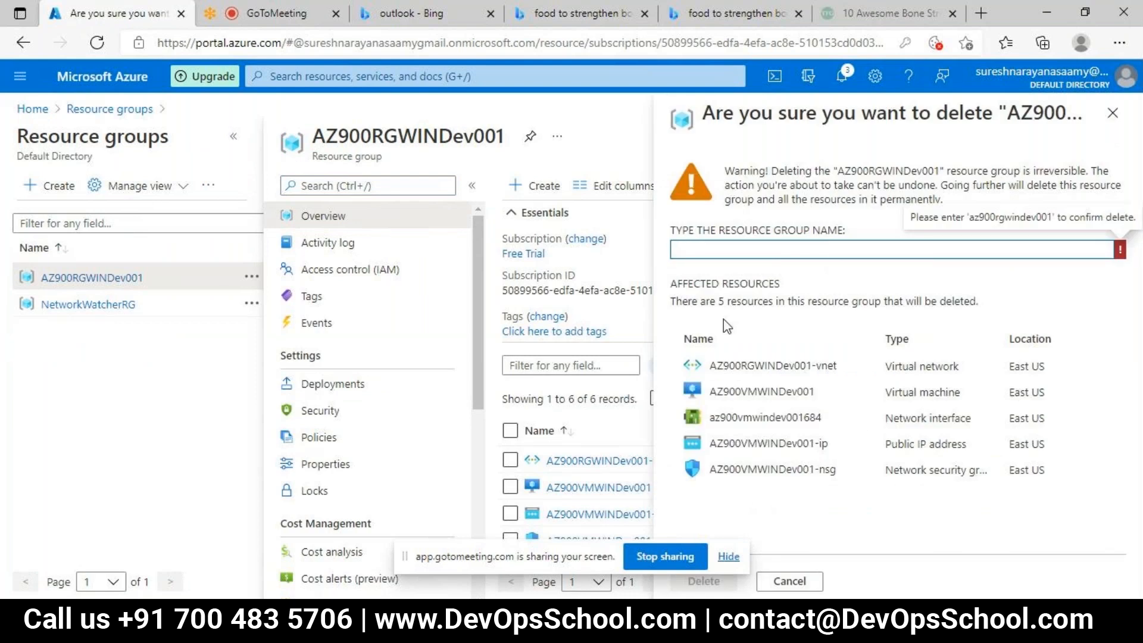
{"action": "type", "text": "AZ900RGWINDev001"}
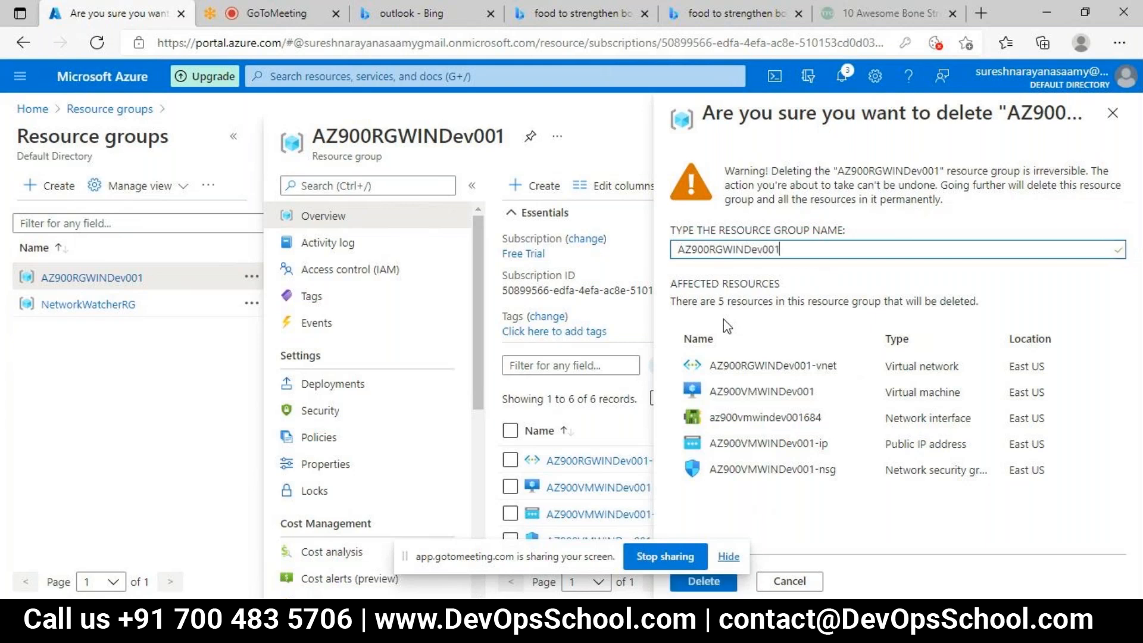
{"action": "left_click", "coordinate": [708, 582]}
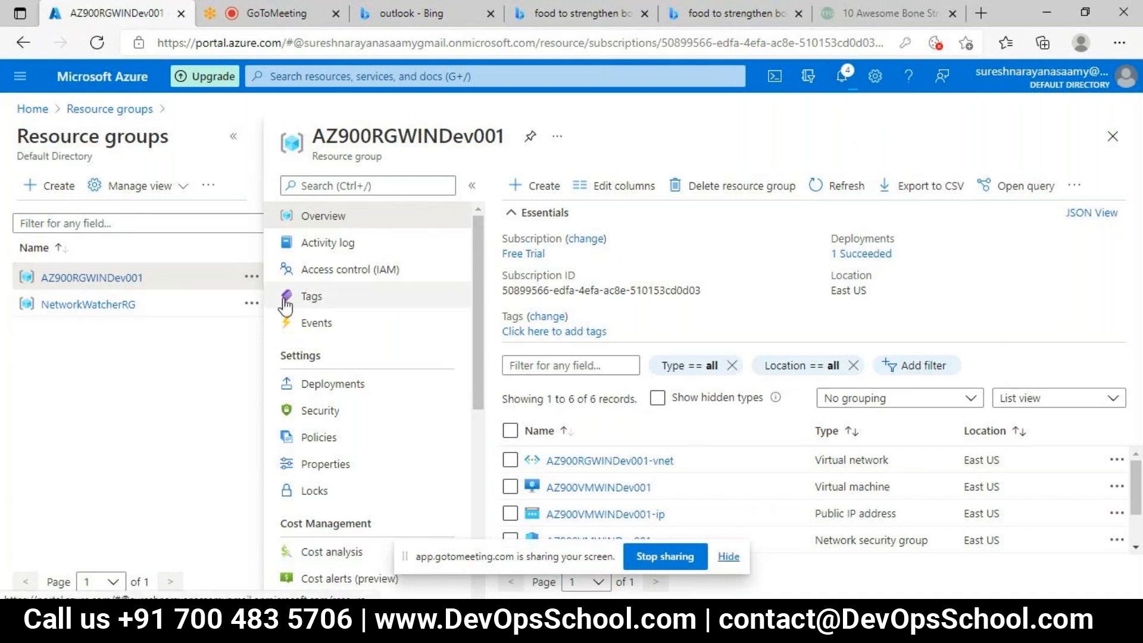
Step: Start creating another virtual machine from the virtual machines list and request a new resource group for it
{"action": "left_click_drag", "start_coordinate": [507, 140], "coordinate": [295, 139]}
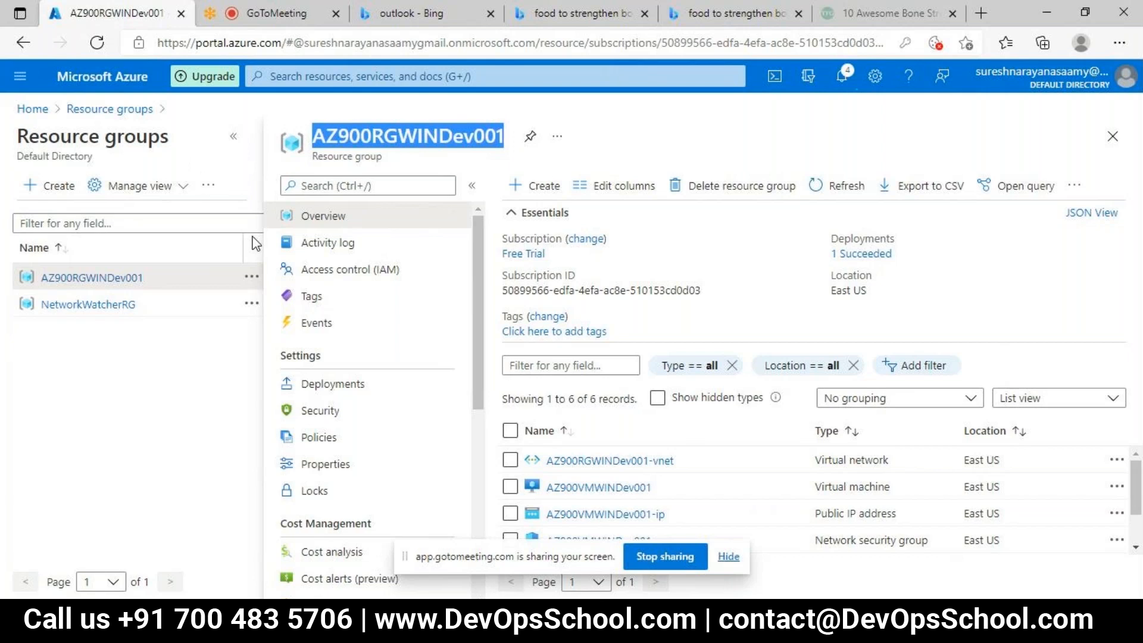
{"action": "left_click", "coordinate": [480, 80]}
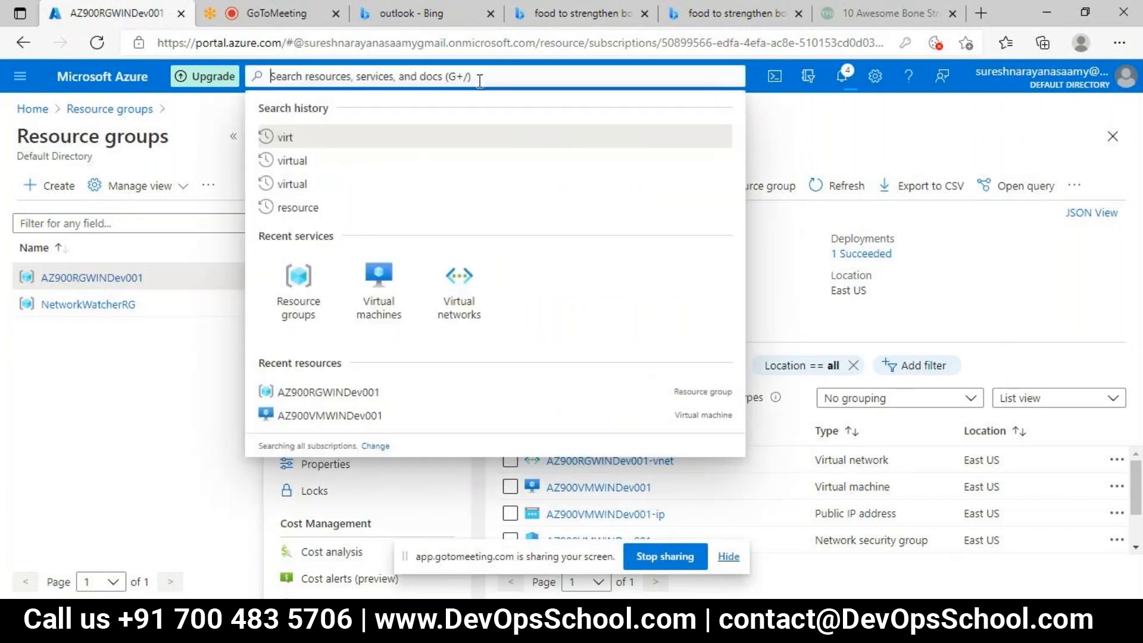
{"action": "left_click", "coordinate": [379, 279]}
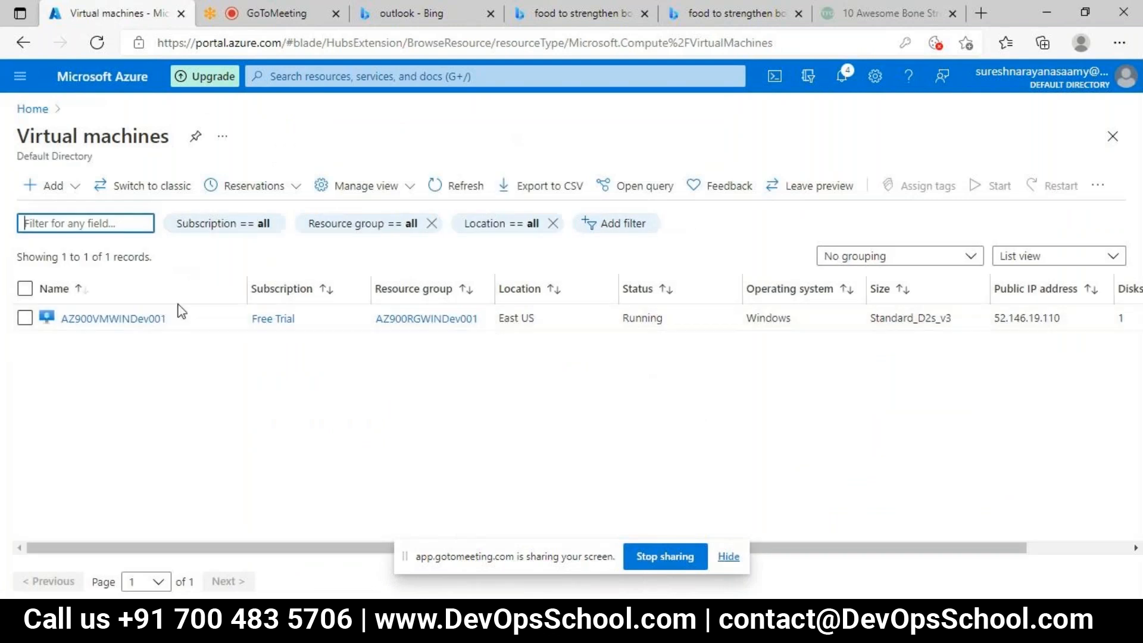
{"action": "left_click", "coordinate": [50, 188]}
{"action": "left_click", "coordinate": [60, 216]}
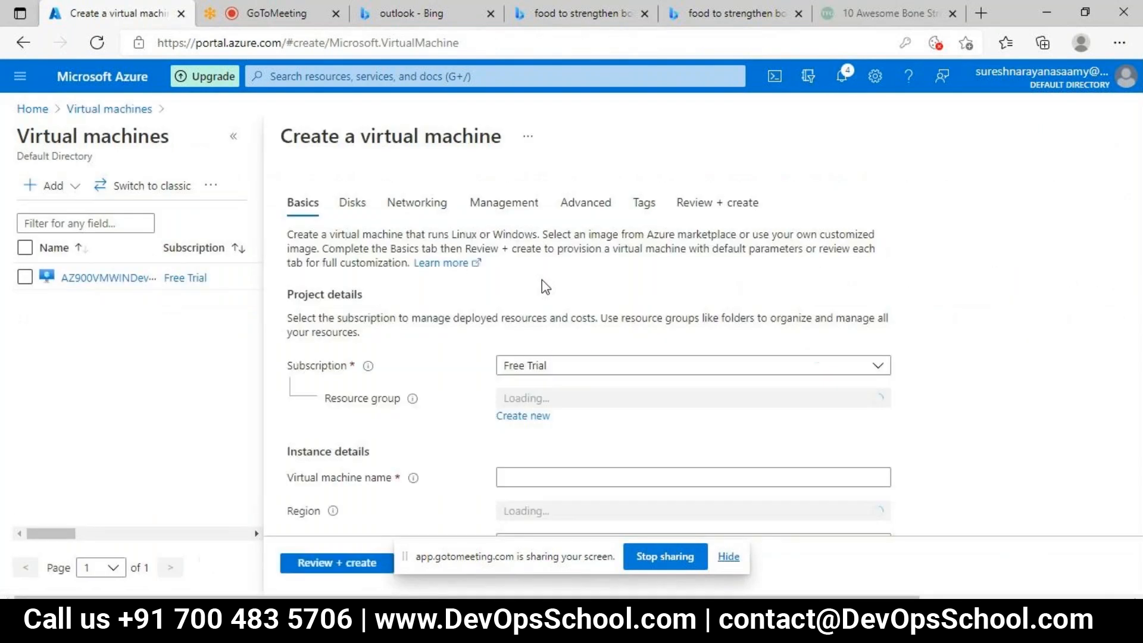
{"action": "left_click", "coordinate": [529, 417]}
Step: Try to name the new resource group AZ900RGWINDev001, then AZ900RGWINDev002
{"action": "type", "text": "AZ900RGWINDev001"}
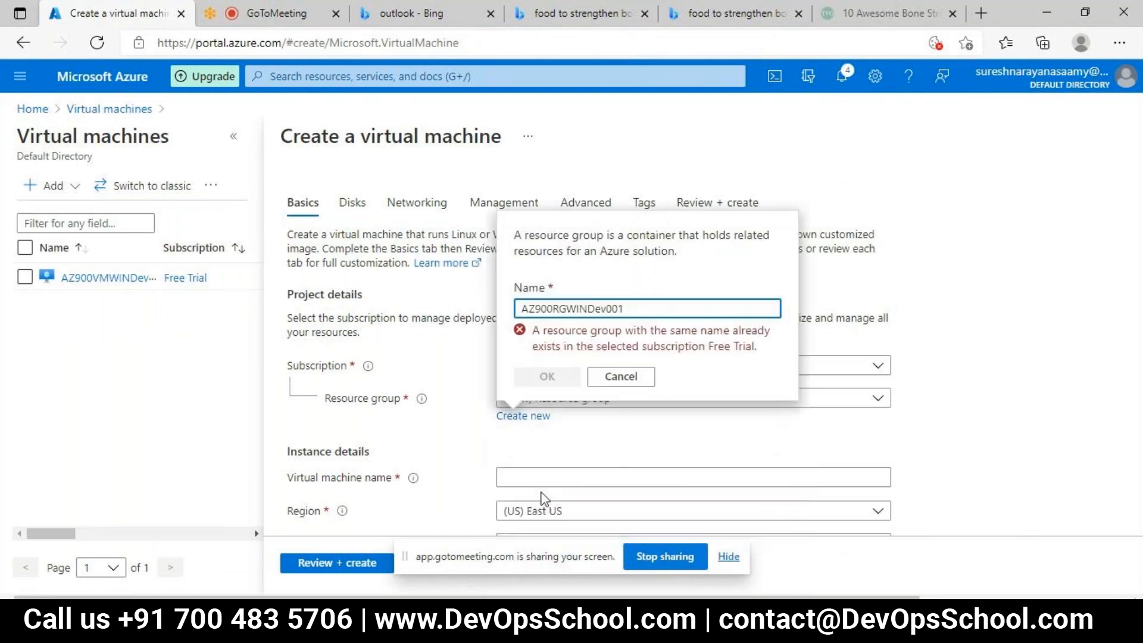
{"action": "key", "text": "BackSpace"}
{"action": "type", "text": "2"}
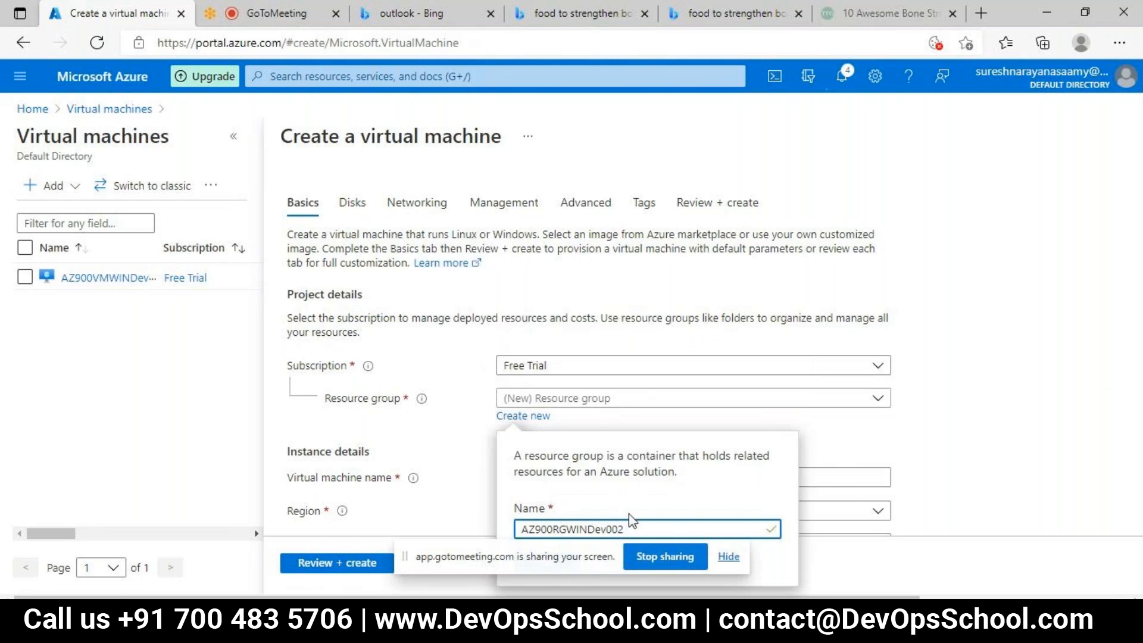
Step: Name the virtual machine's new resource group RGTst01 and hide the screen-sharing notice covering the form
{"action": "key", "text": "ctrl+a"}
{"action": "key", "text": "BackSpace"}
{"action": "type", "text": "RGT"}
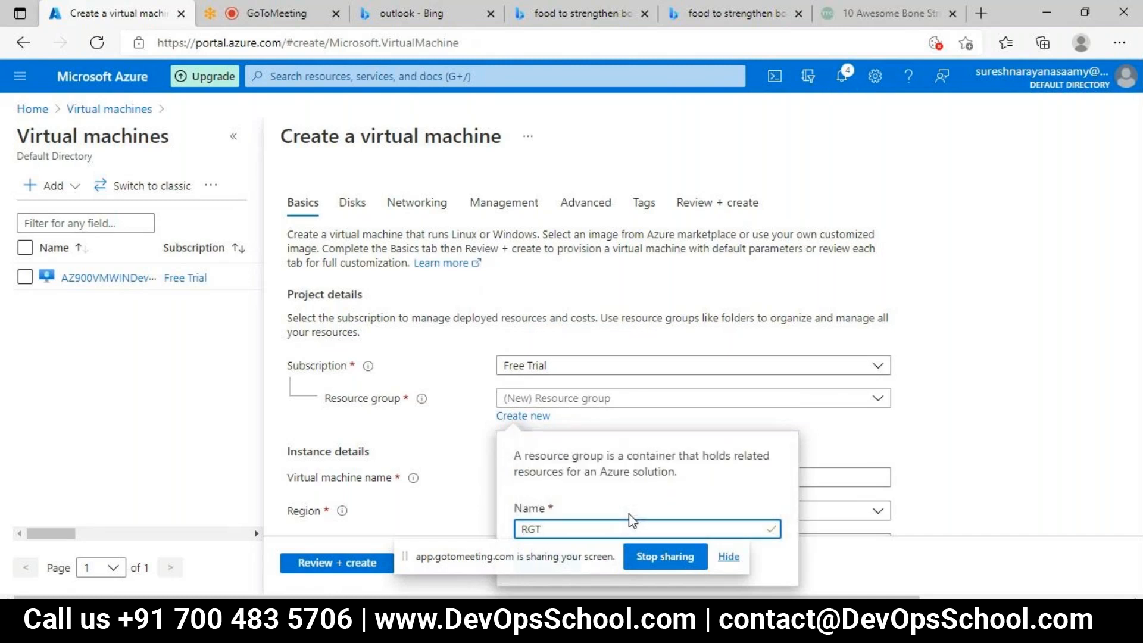
{"action": "type", "text": "st01"}
{"action": "left_click", "coordinate": [728, 558]}
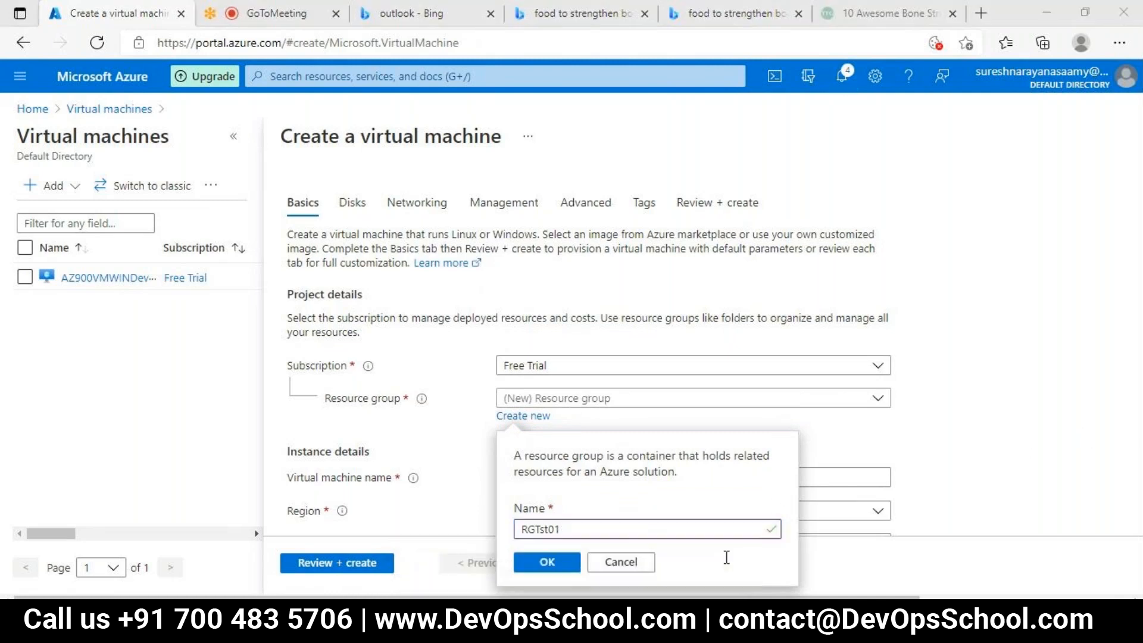
{"action": "left_click", "coordinate": [547, 562]}
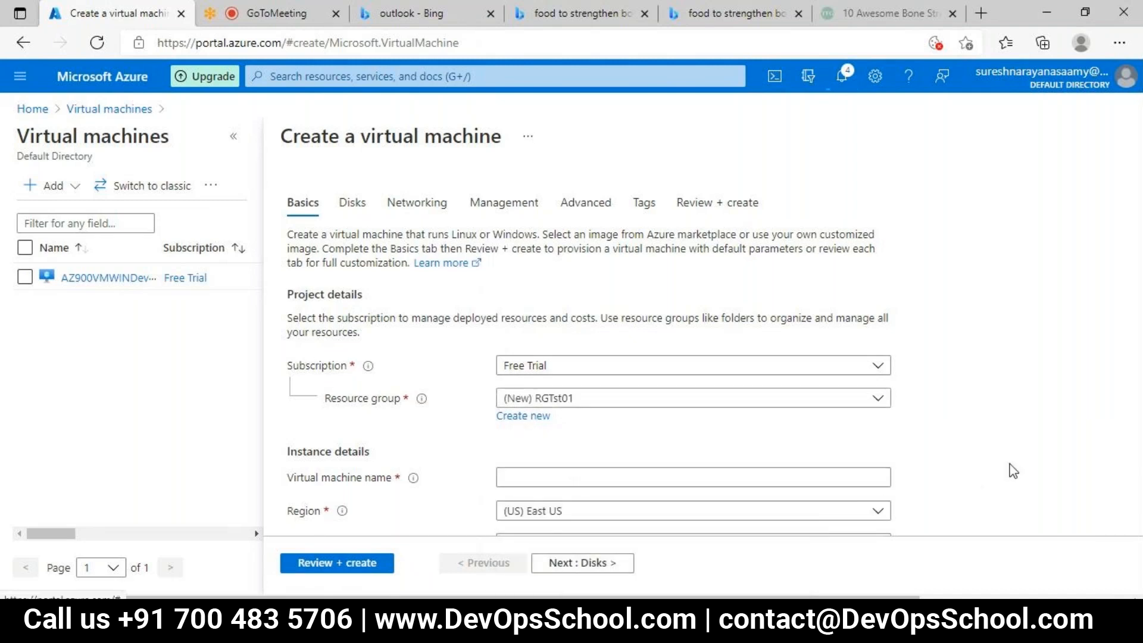
Step: Name the virtual machine VMTst01 in the instance details
{"action": "left_click", "coordinate": [741, 480]}
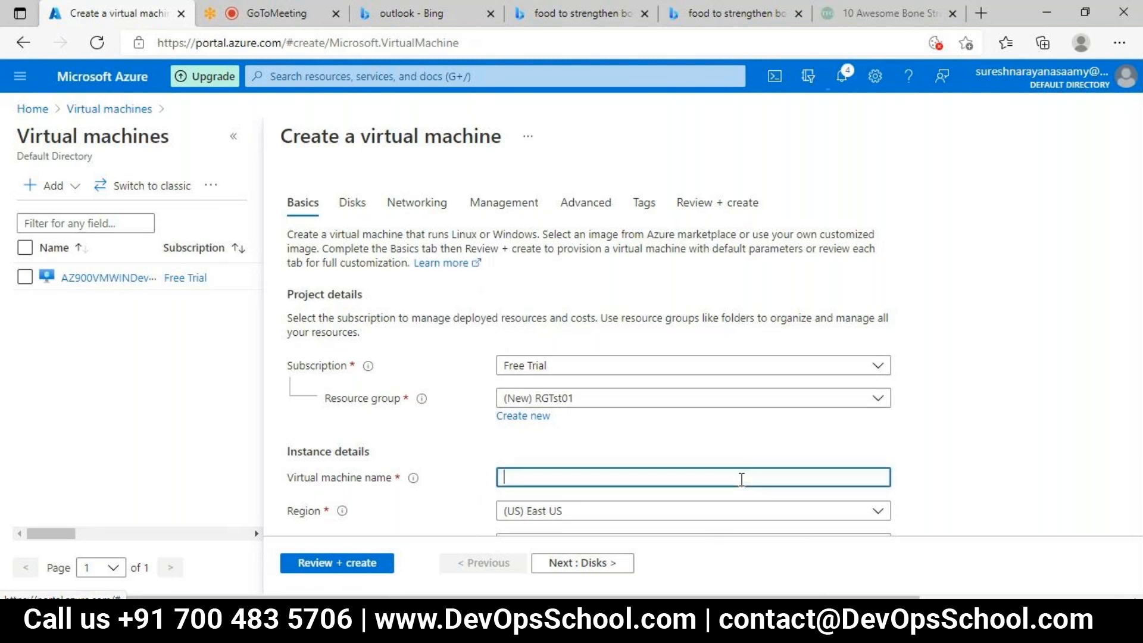
{"action": "type", "text": "V"}
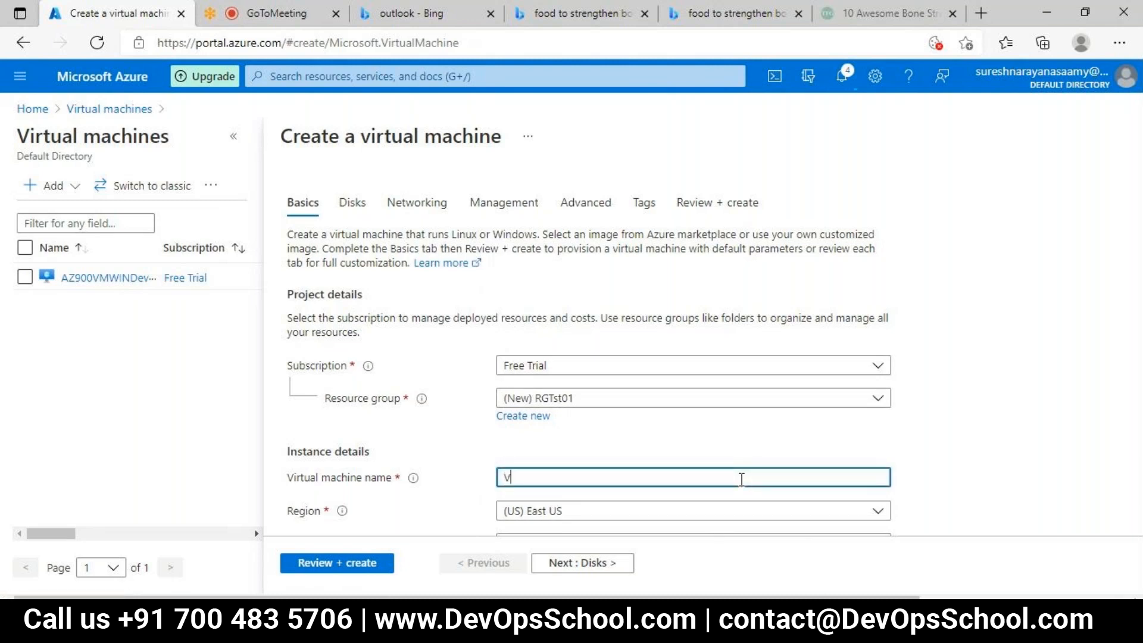
{"action": "type", "text": "MTst01"}
{"action": "key", "text": "Tab"}
{"action": "key", "text": "Tab"}
{"action": "key", "text": "Tab"}
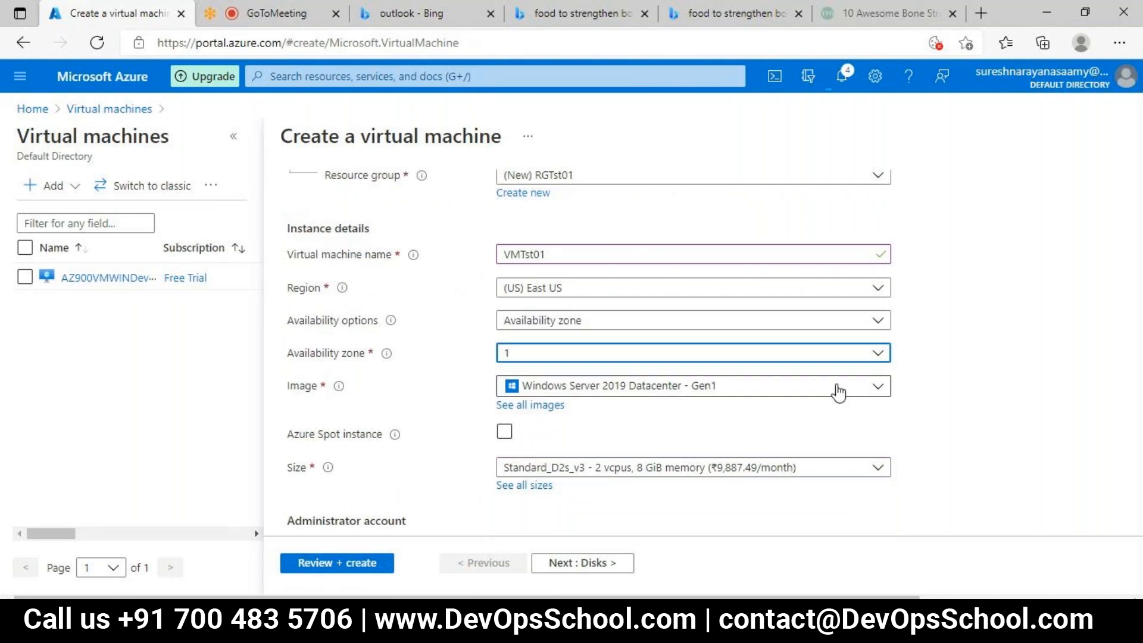
{"action": "left_click", "coordinate": [623, 256]}
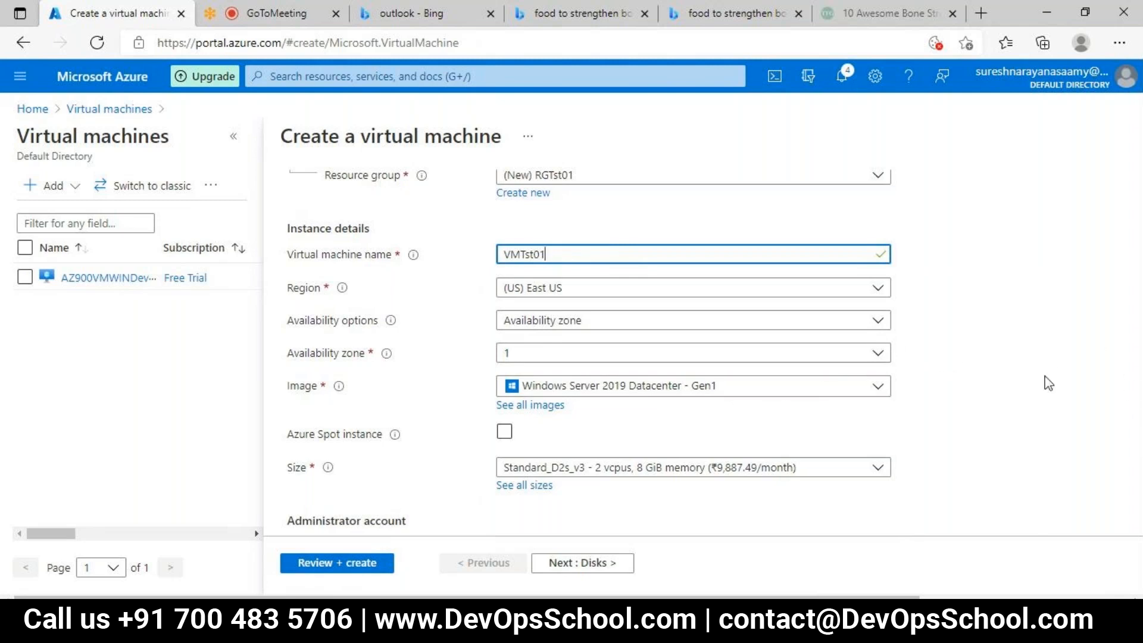
Step: Keep the remaining instance details at their defaults and set the administrator username to azureuser
{"action": "key", "text": "Tab"}
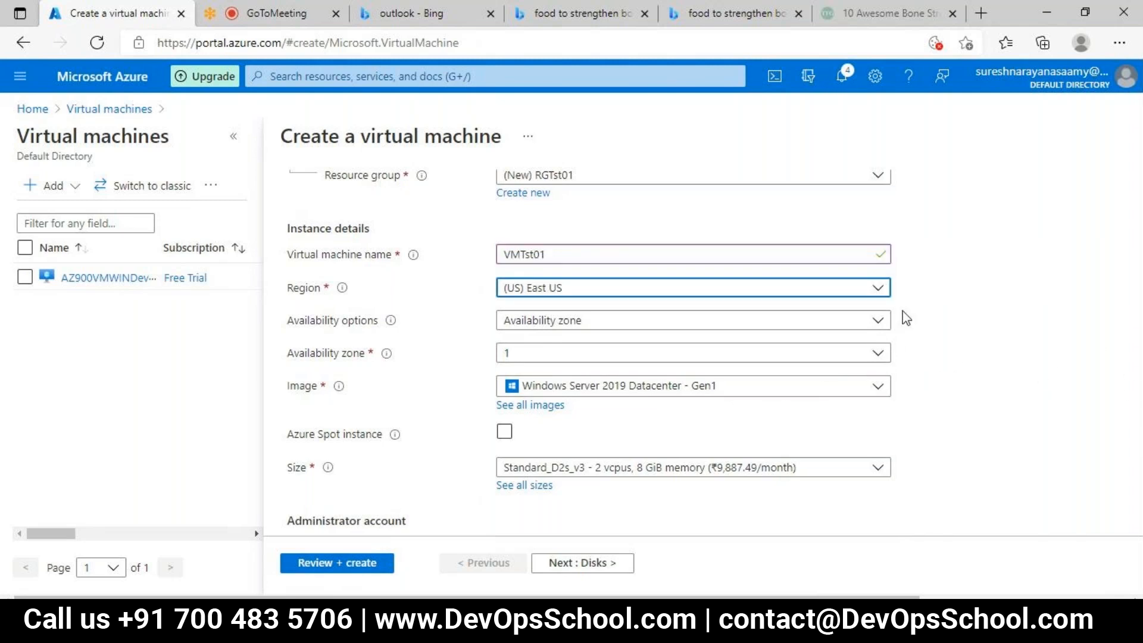
{"action": "key", "text": "Tab"}
{"action": "key", "text": "Tab"}
{"action": "key", "text": "Tab"}
{"action": "key", "text": "Tab"}
{"action": "key", "text": "Tab"}
{"action": "key", "text": "Tab"}
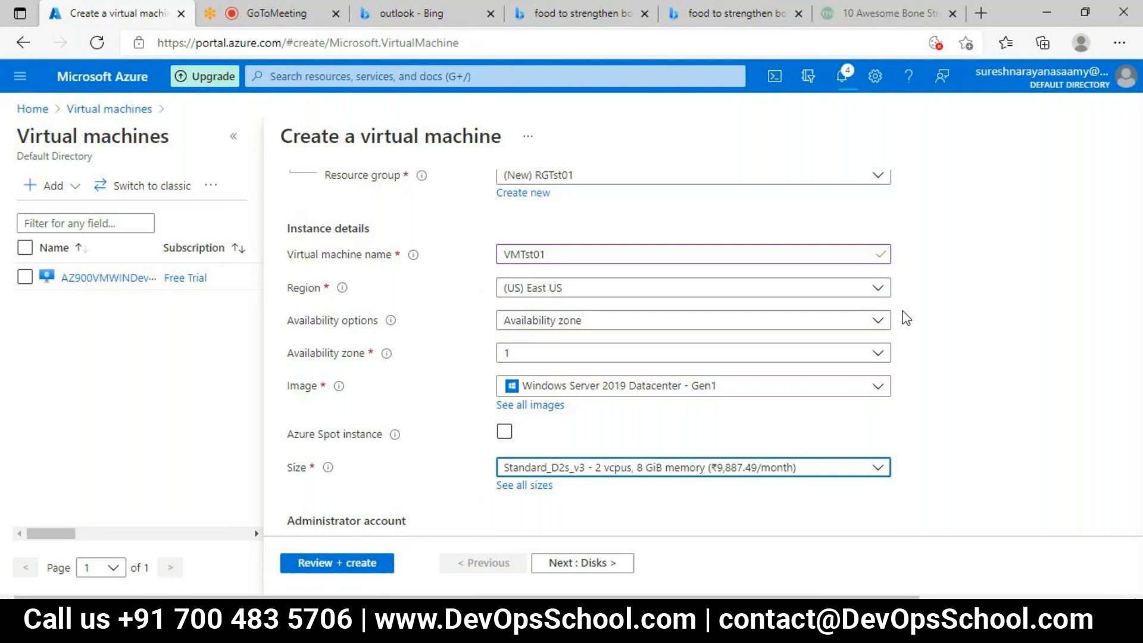
{"action": "key", "text": "Tab"}
{"action": "key", "text": "Tab"}
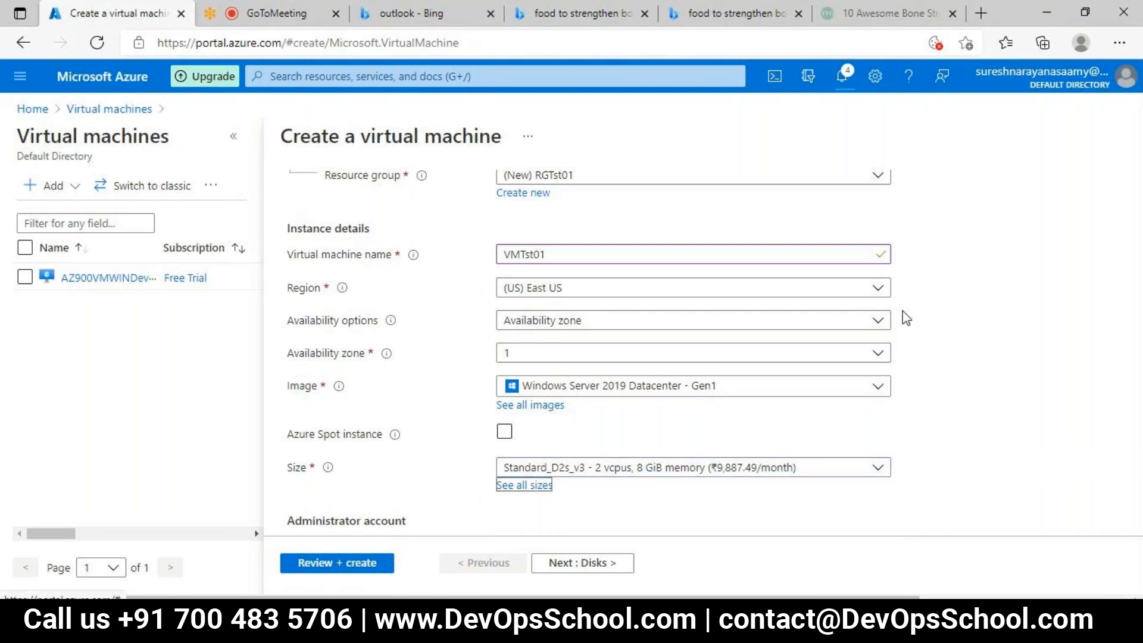
{"action": "type", "text": "azureuser"}
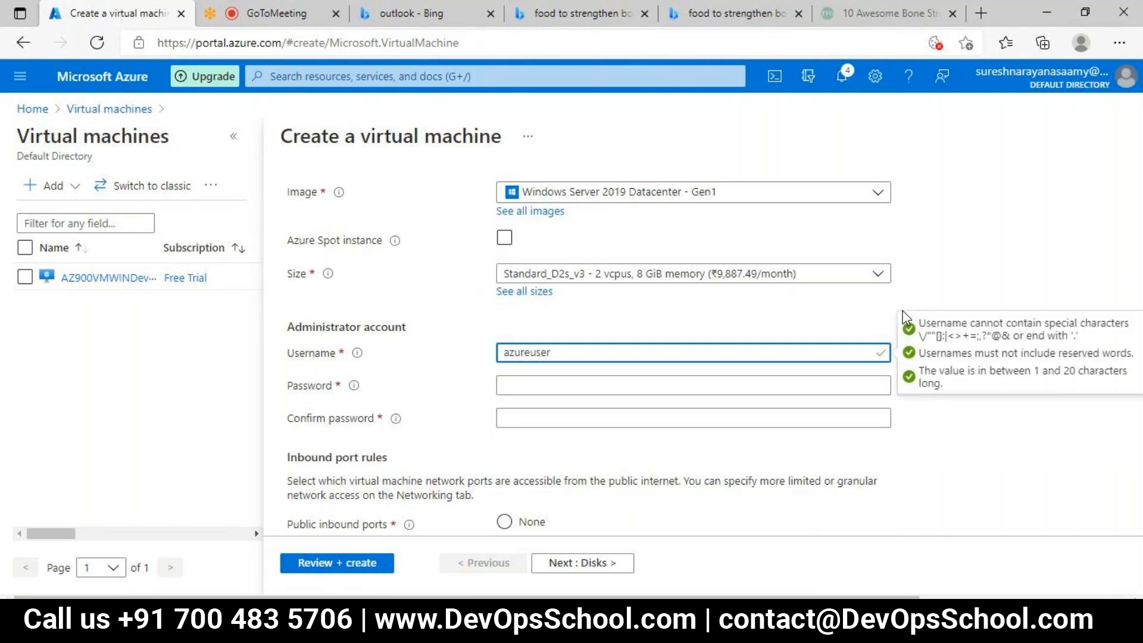
Step: Enter and confirm the administrator account password, briefly revealing the confirmation field to check it
{"action": "key", "text": "Tab"}
{"action": "type", "text": "•••••••"}
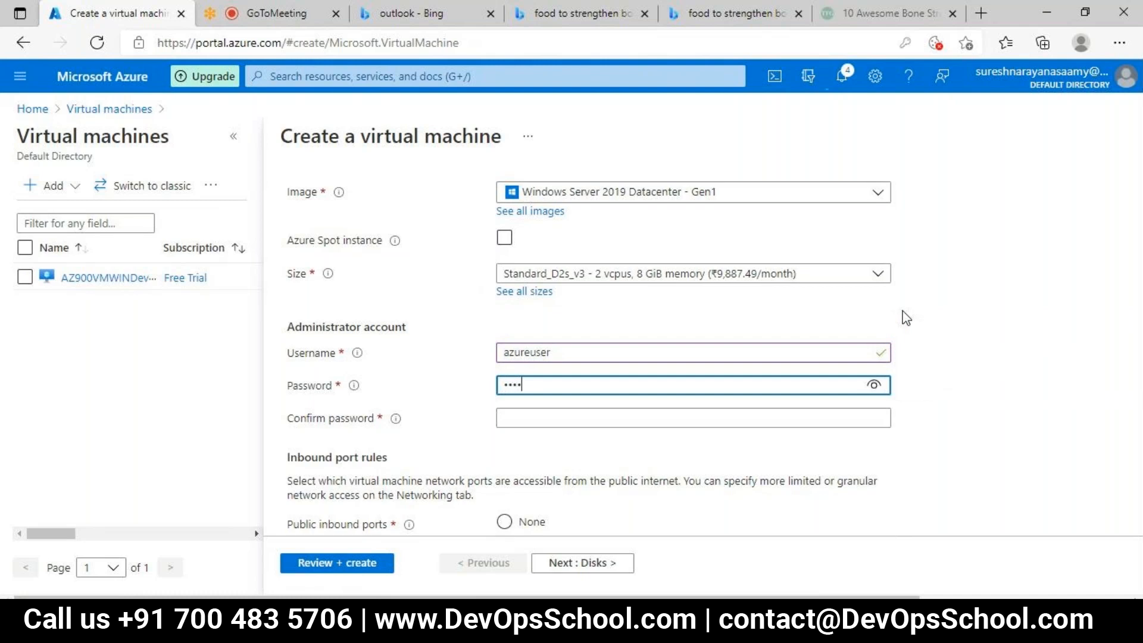
{"action": "type", "text": "••"}
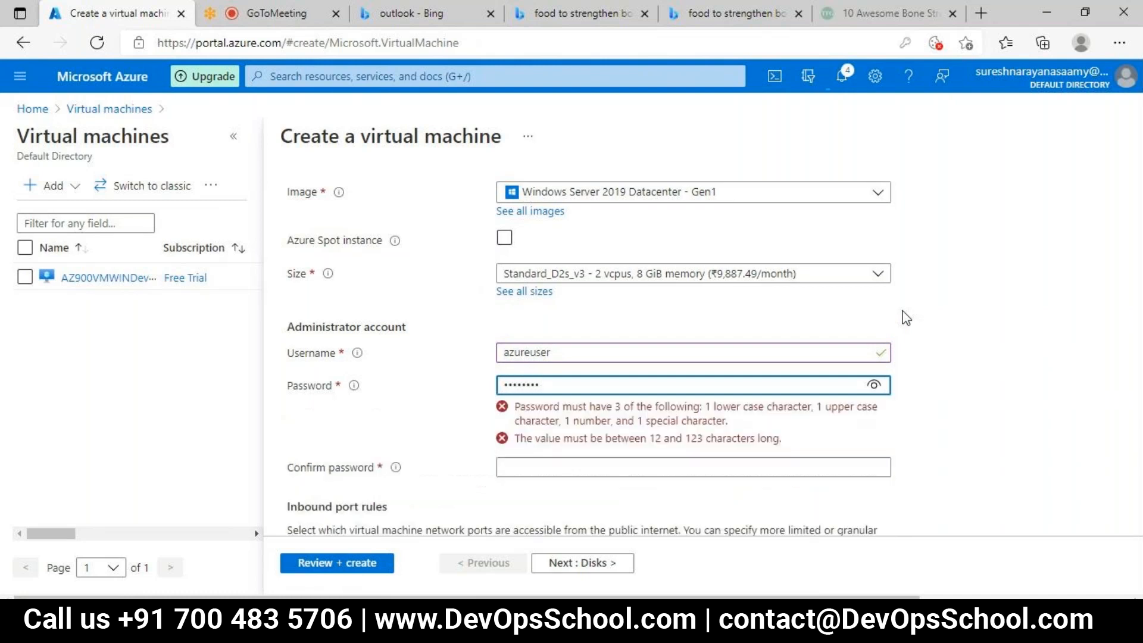
{"action": "type", "text": "•••"}
{"action": "key", "text": "Tab"}
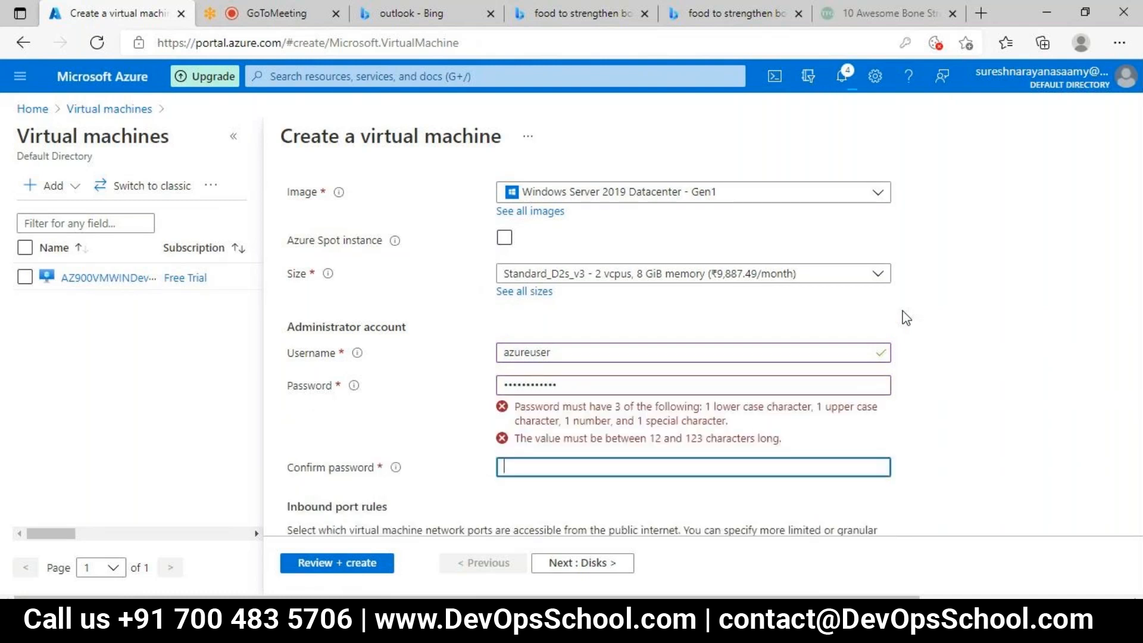
{"action": "type", "text": "••••••••"}
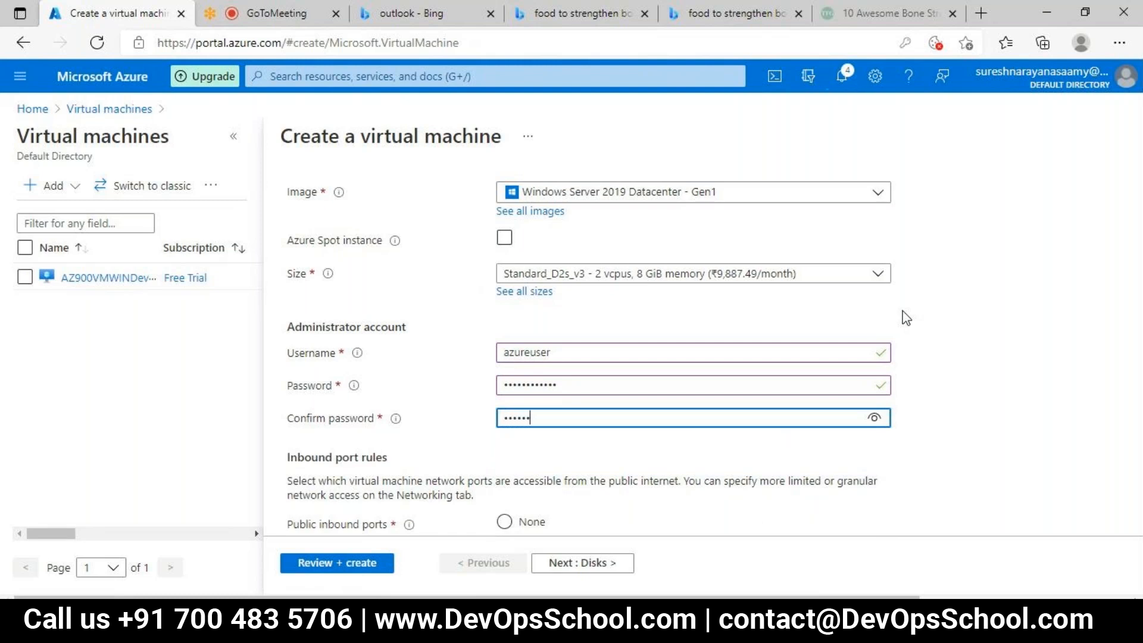
{"action": "type", "text": "••••"}
{"action": "left_click", "coordinate": [866, 419]}
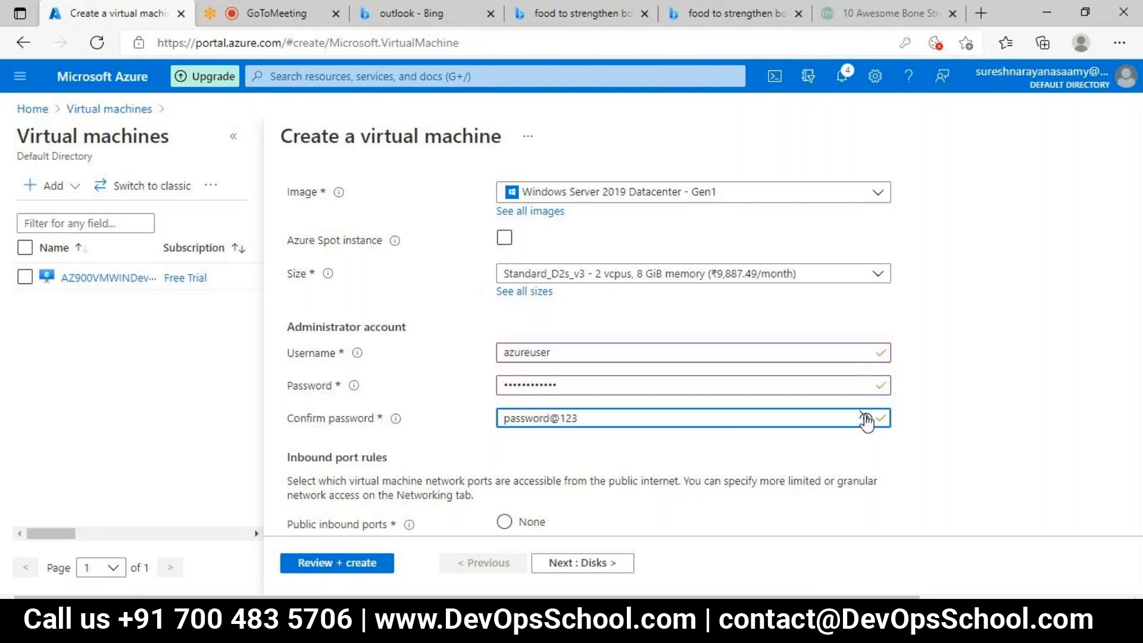
{"action": "left_click", "coordinate": [866, 419]}
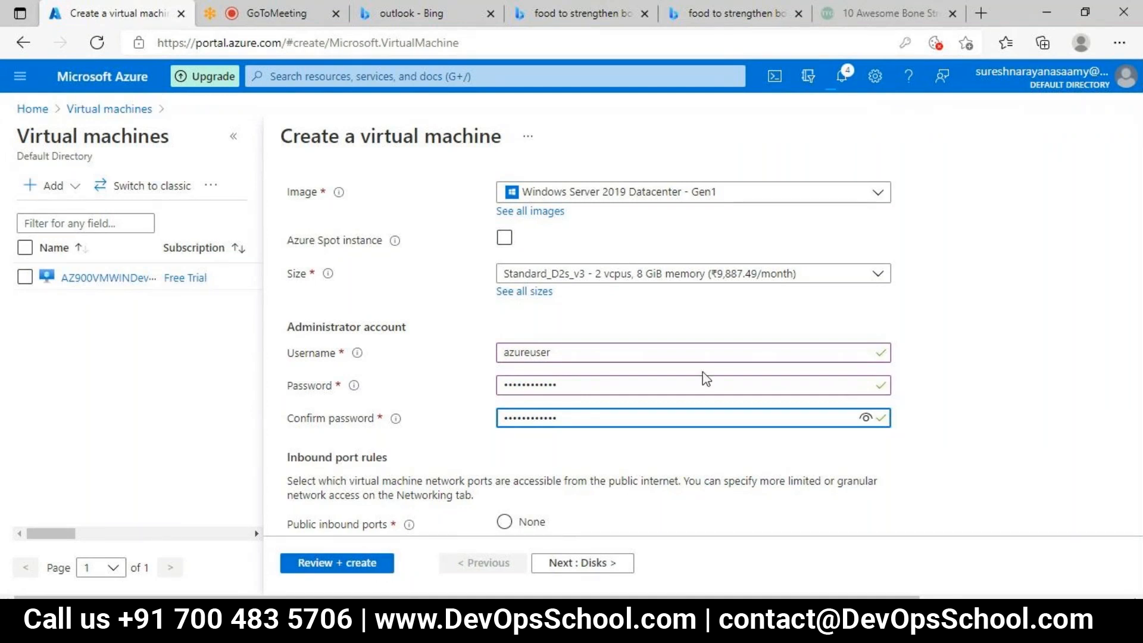
Step: Replace the first character of the administrator password in both the password and confirmation fields
{"action": "left_click", "coordinate": [507, 383]}
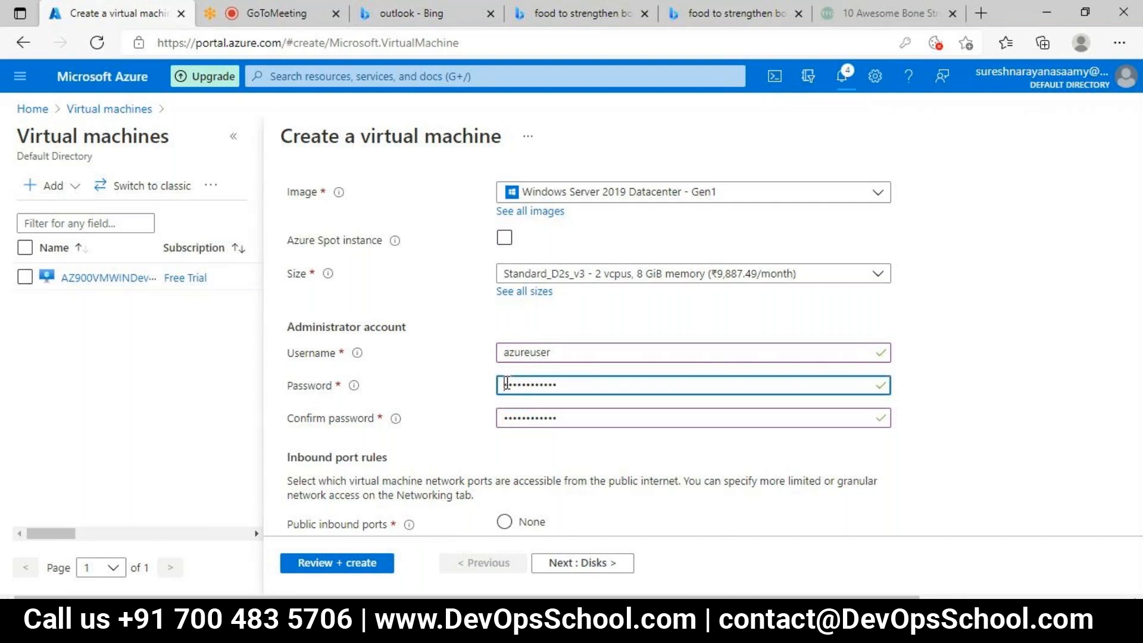
{"action": "key", "text": "Delete"}
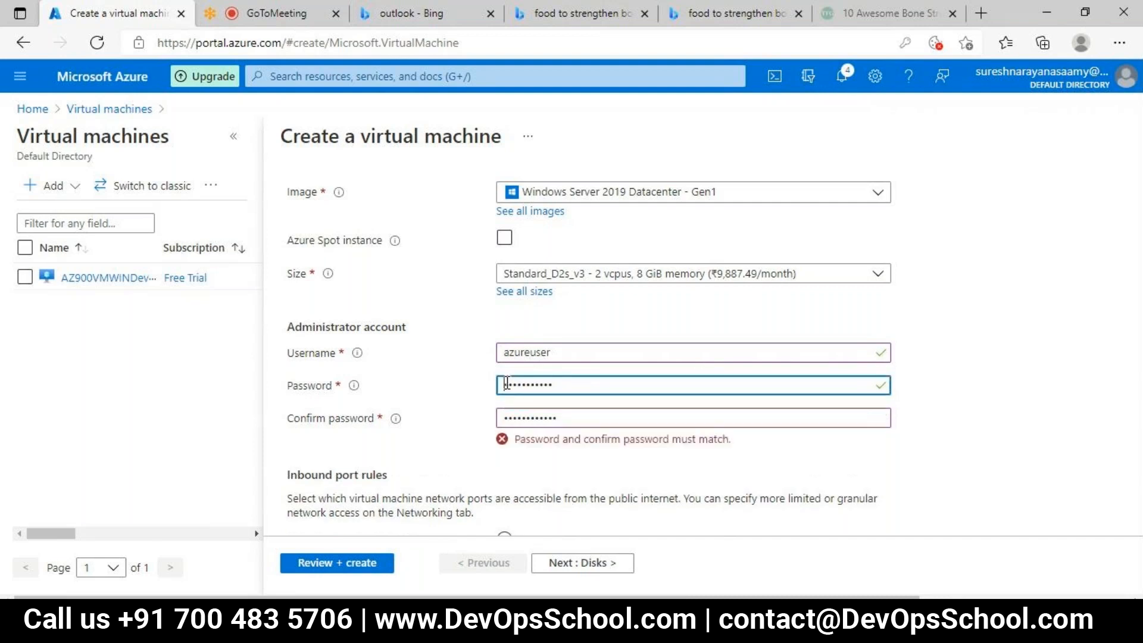
{"action": "type", "text": "•"}
{"action": "left_click", "coordinate": [506, 416]}
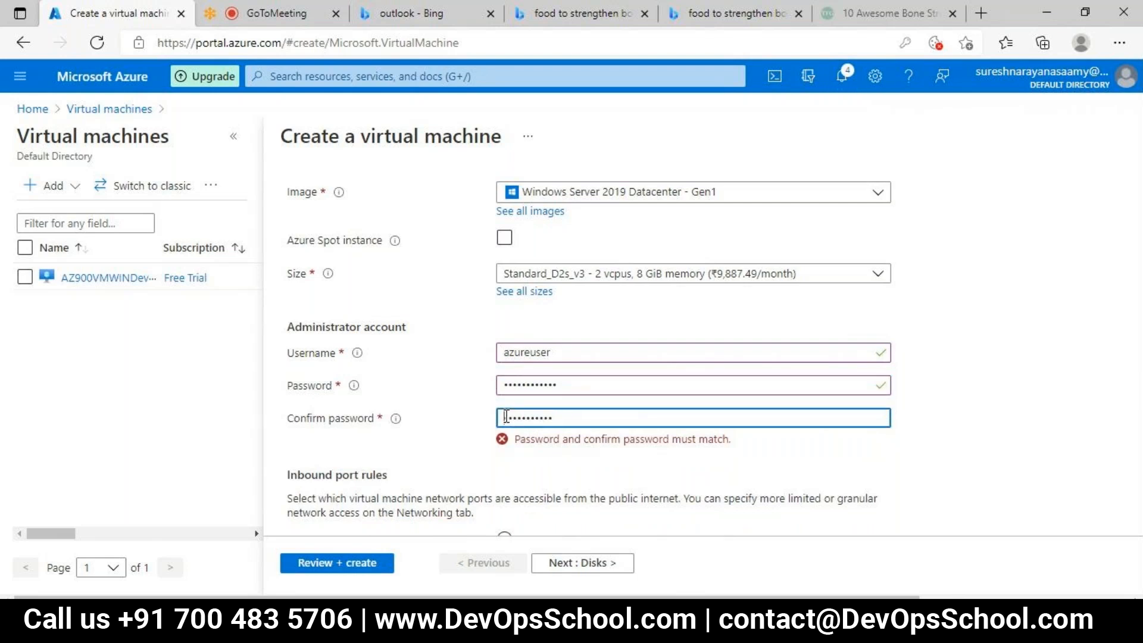
{"action": "type", "text": "•"}
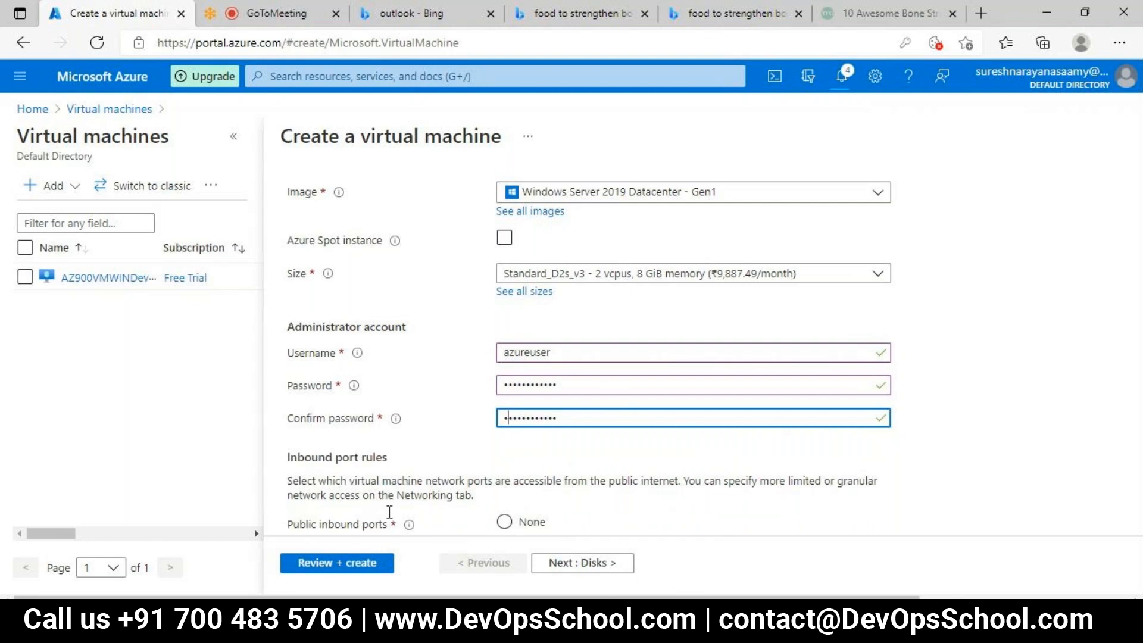
{"action": "key", "text": "Tab"}
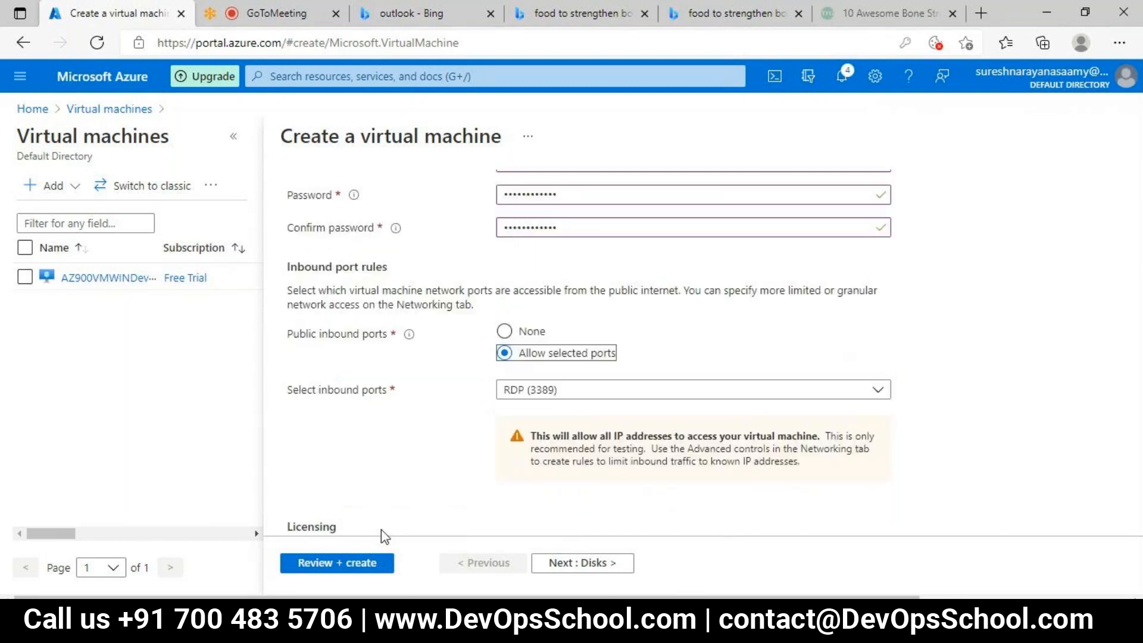
{"action": "key", "text": "Tab"}
{"action": "key", "text": "Tab"}
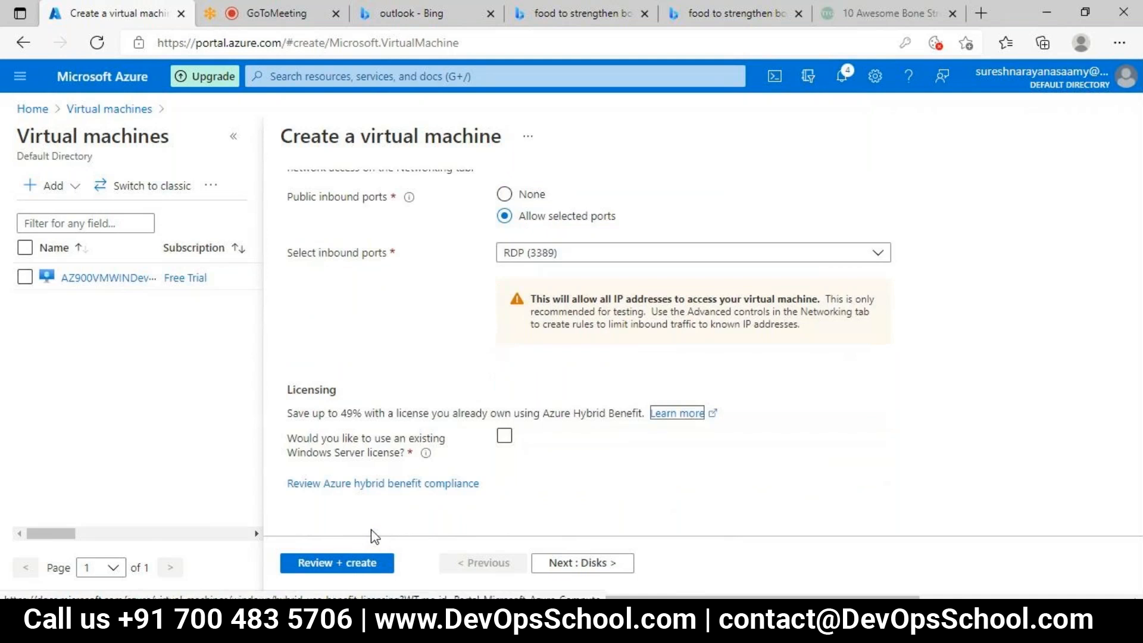
Step: Review the VMTst01 configuration with RDP (3389) allowed inbound and without an existing Windows Server license, and create the virtual machine
{"action": "left_click", "coordinate": [356, 566]}
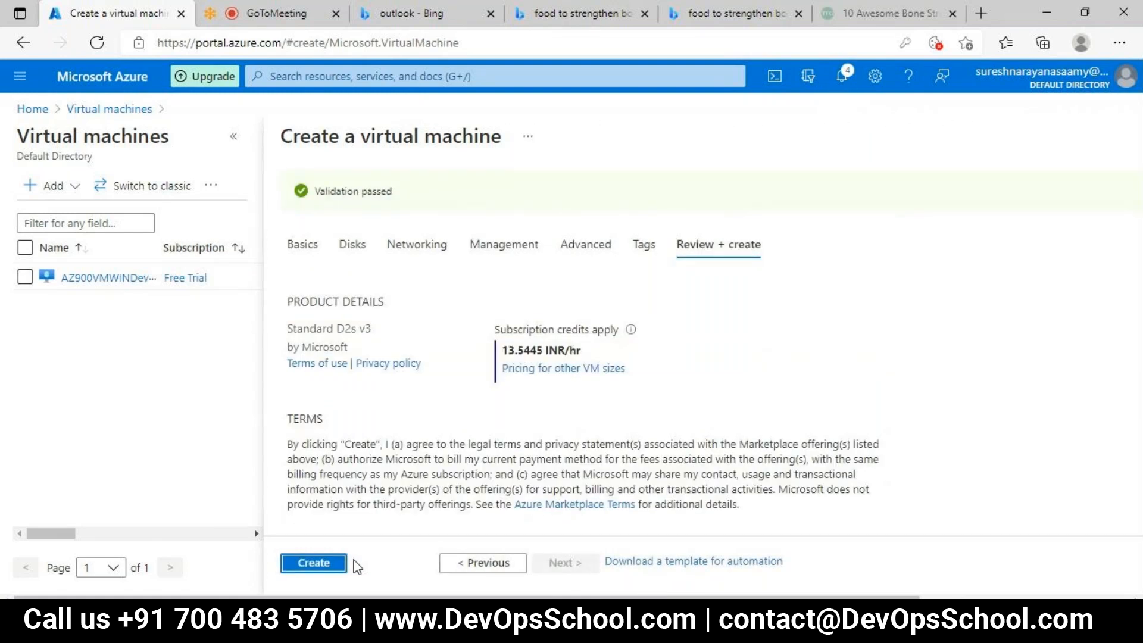
{"action": "left_click", "coordinate": [315, 566]}
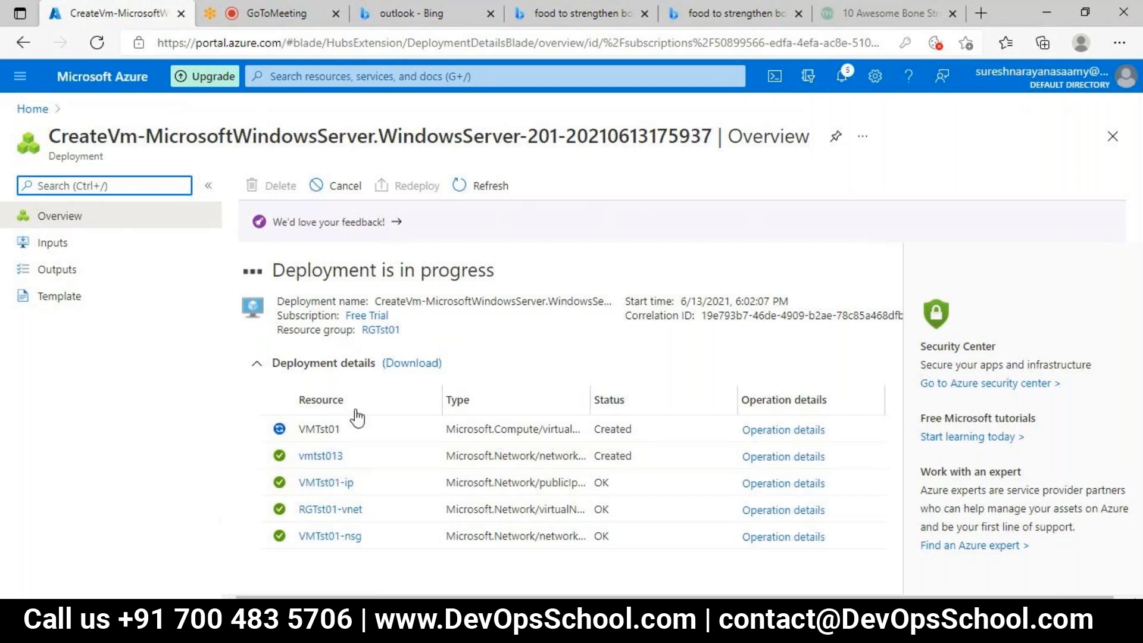
Step: Check the AZ900RGWINDev001 resource group deletion from the notifications, and return to the running RGTst01 deployment
{"action": "left_click", "coordinate": [841, 77]}
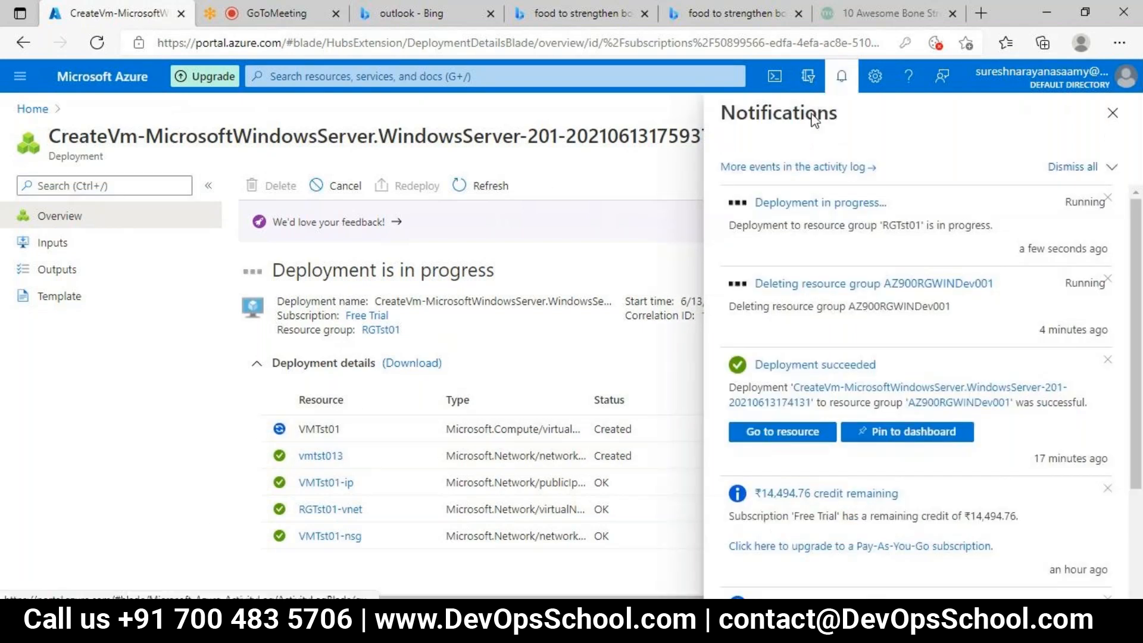
{"action": "left_click", "coordinate": [798, 295]}
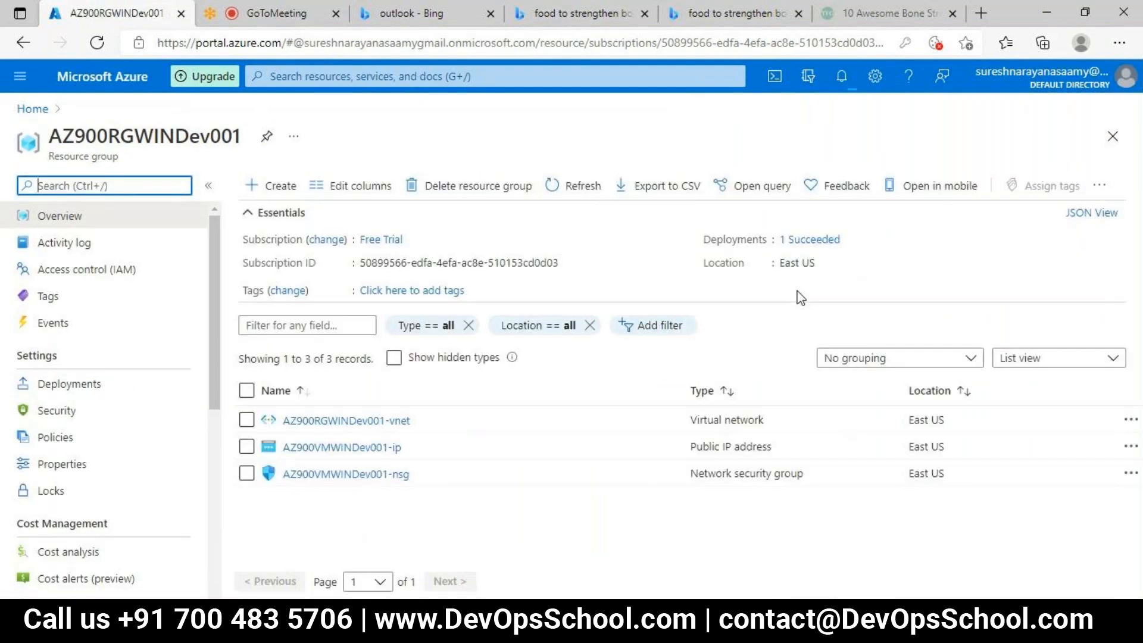
{"action": "left_click", "coordinate": [855, 86]}
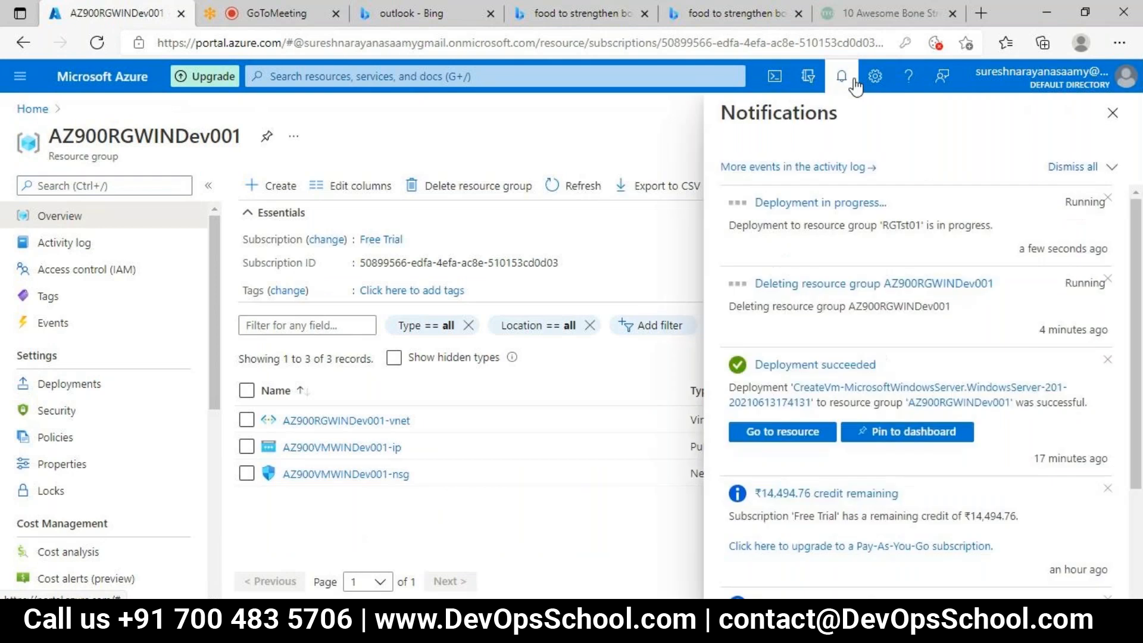
{"action": "left_click", "coordinate": [808, 205]}
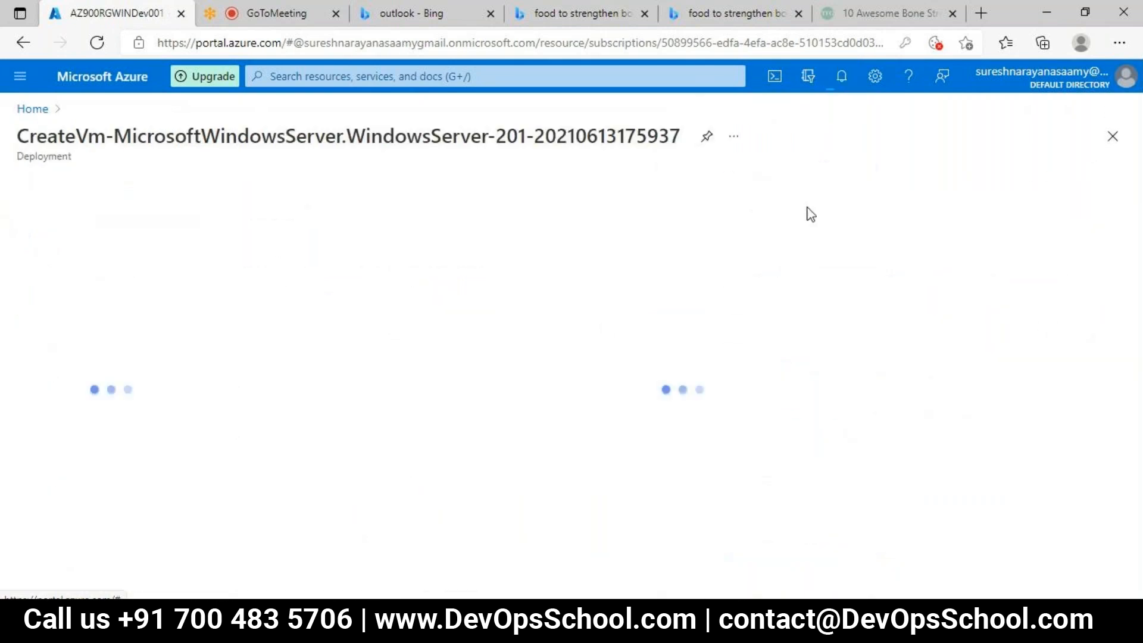
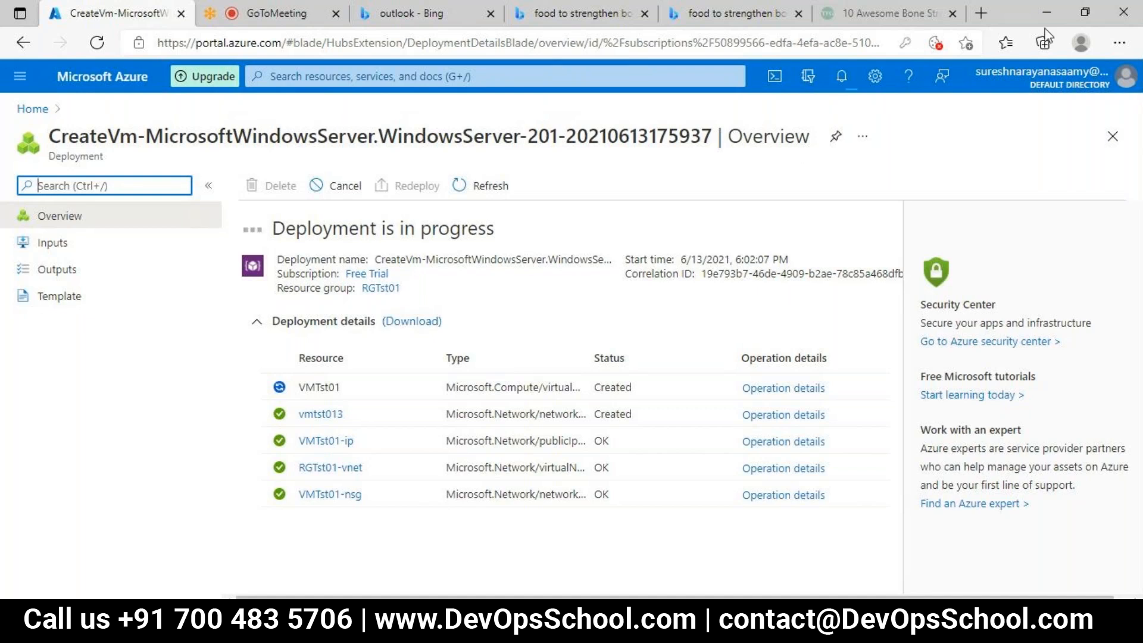
Step: Check the deployment and resource group deletion notifications, and look up "resource" in the portal search
{"action": "left_click", "coordinate": [840, 78]}
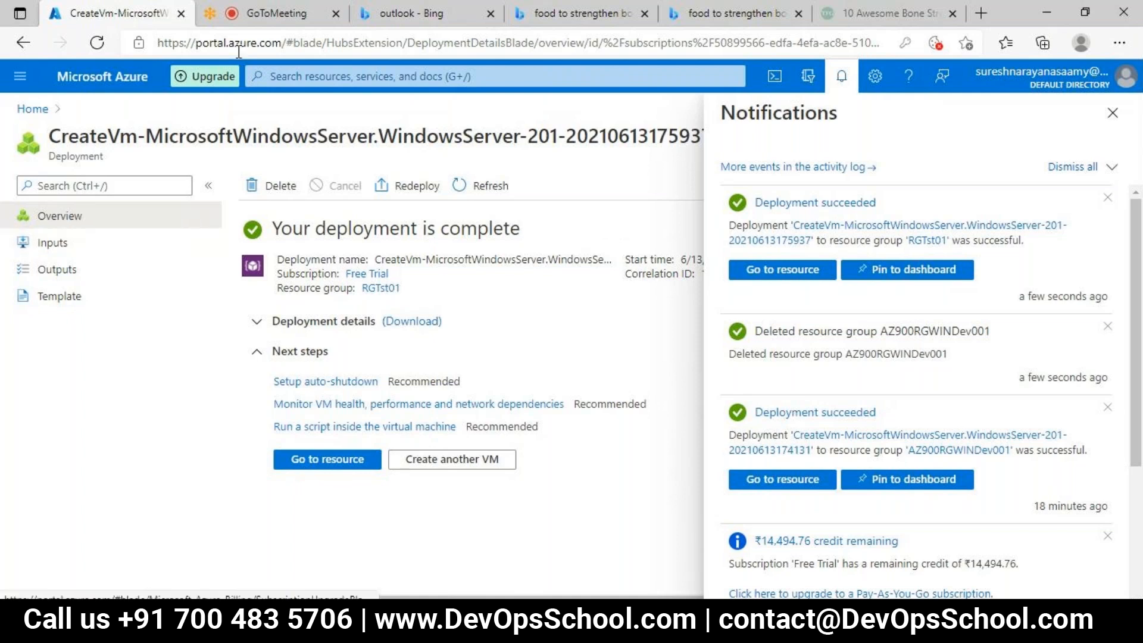
{"action": "left_click", "coordinate": [353, 77]}
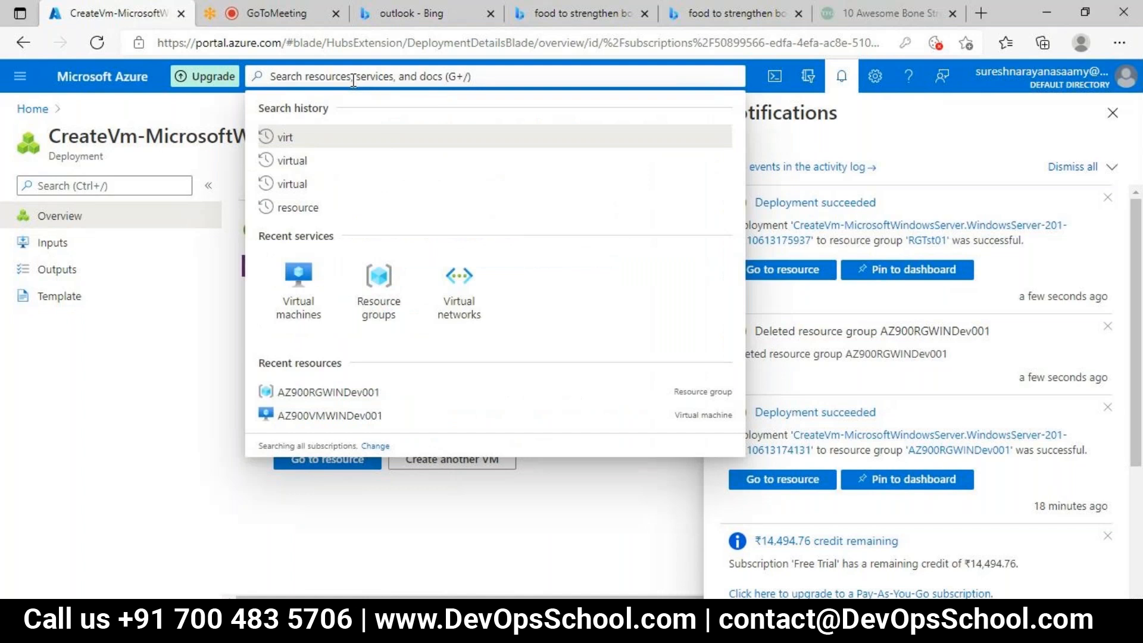
{"action": "left_click", "coordinate": [286, 207]}
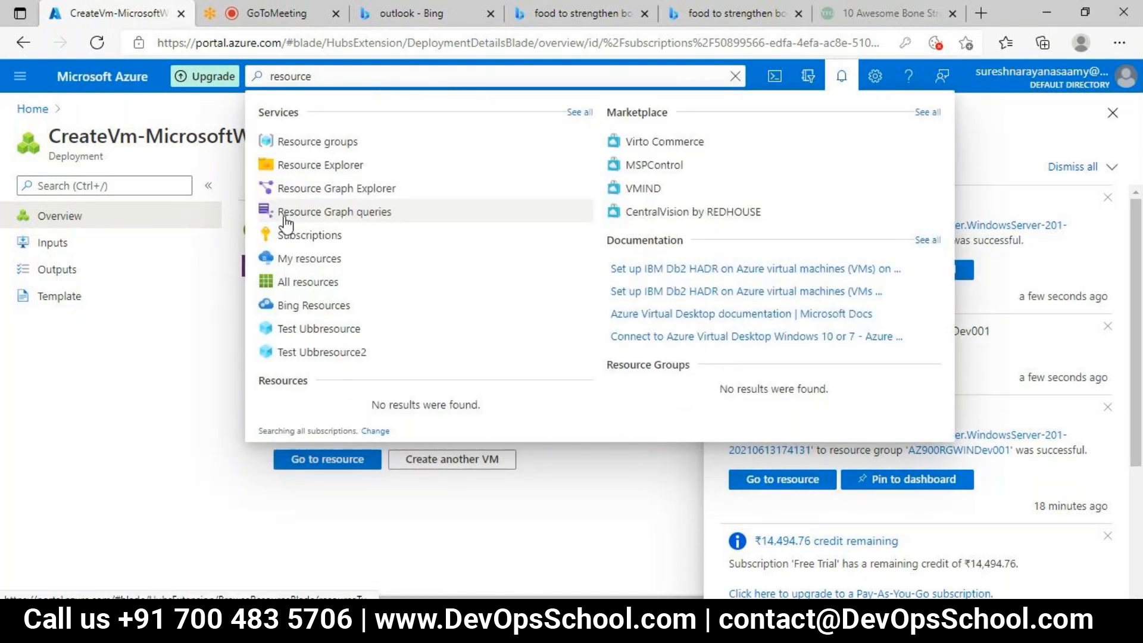
{"action": "left_click", "coordinate": [285, 218]}
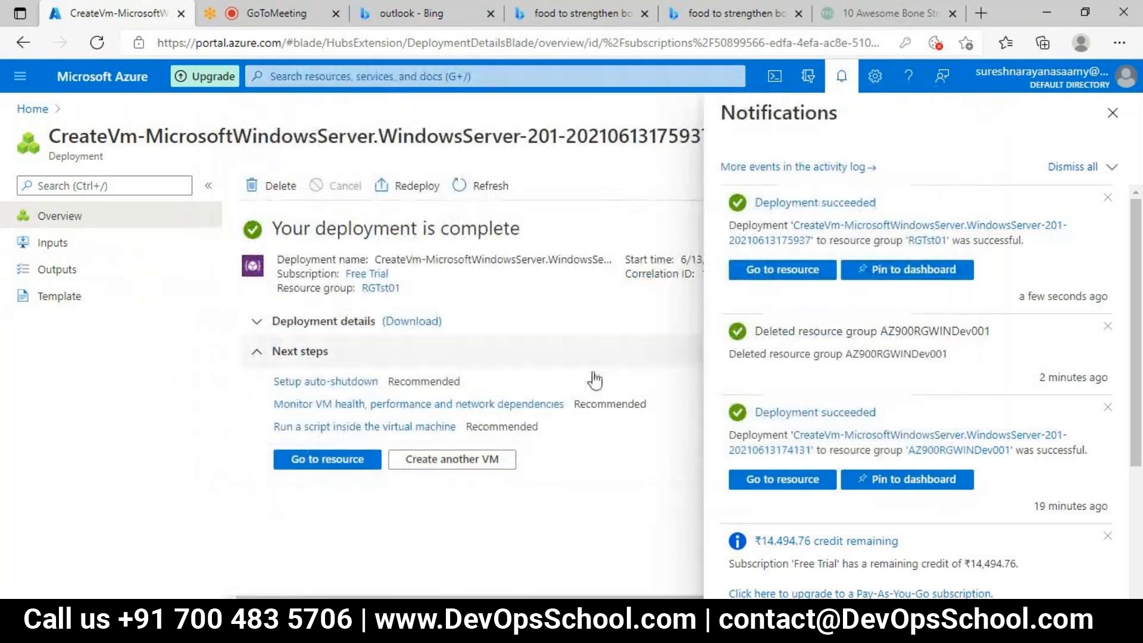
Step: Copy the public IP address of the deployed VMTst01 and enter it as the computer in Remote Desktop Connection
{"action": "left_click", "coordinate": [324, 464]}
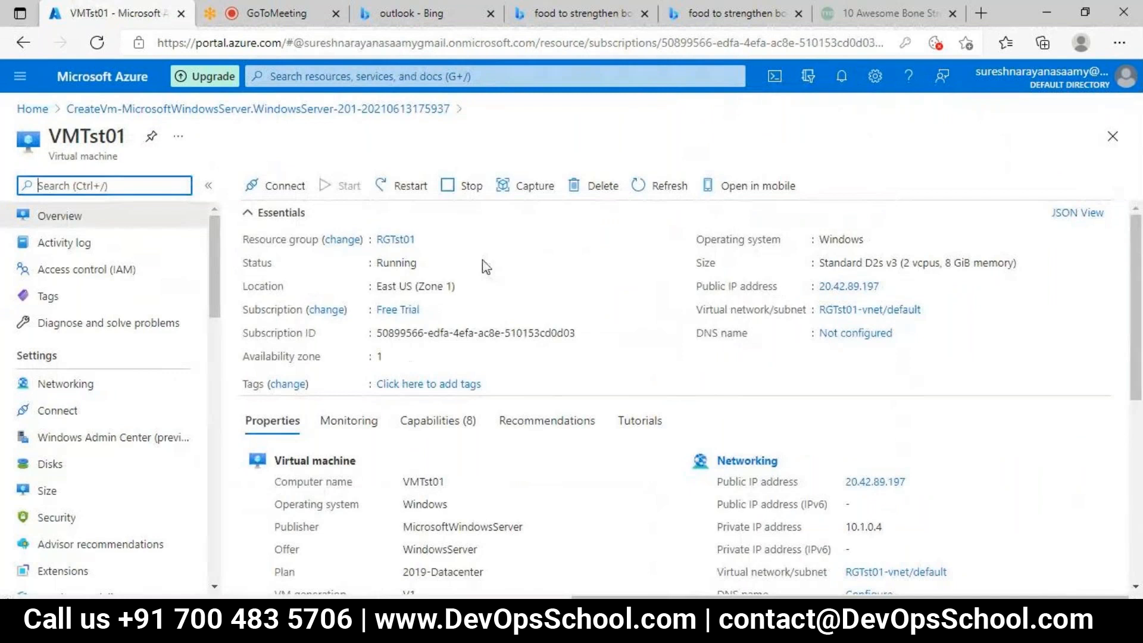
{"action": "left_click", "coordinate": [890, 287]}
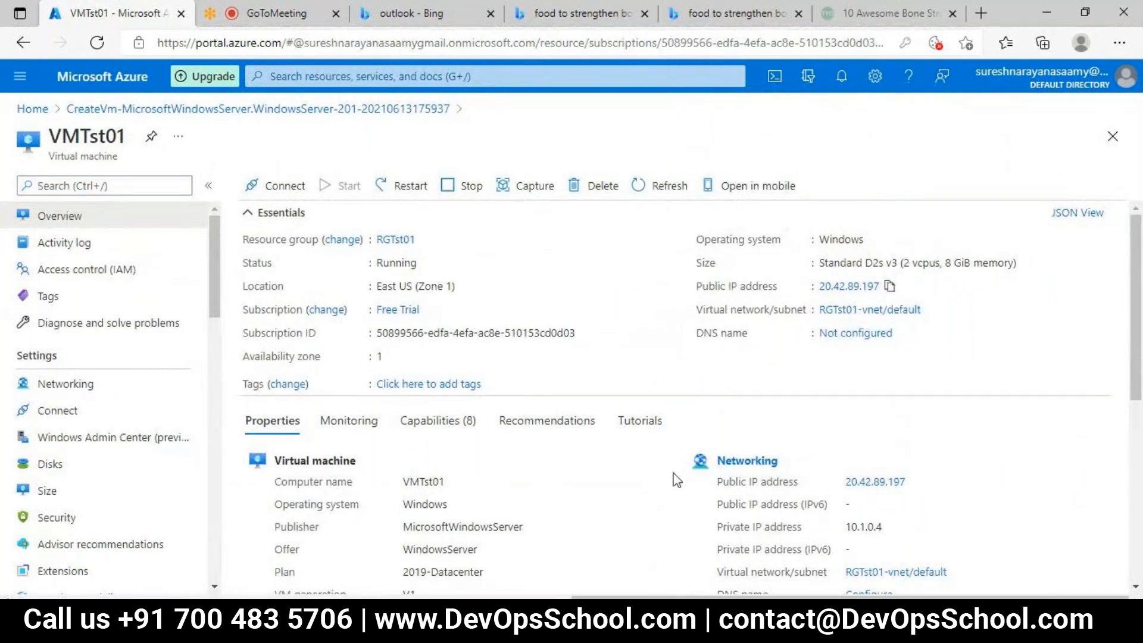
{"action": "key", "text": "super"}
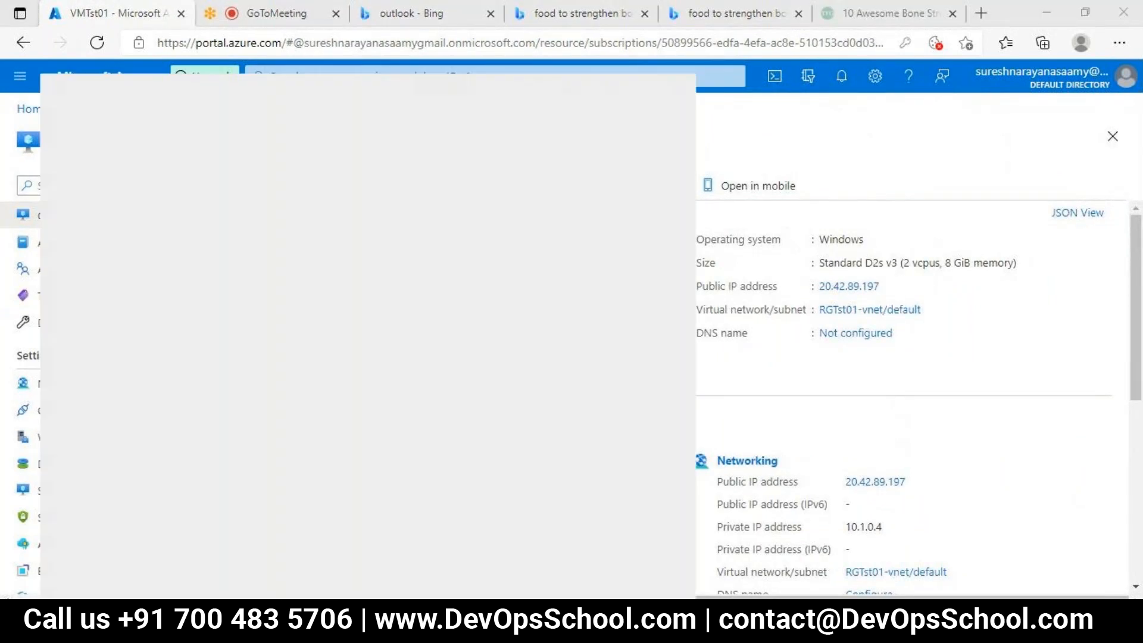
{"action": "type", "text": "re"}
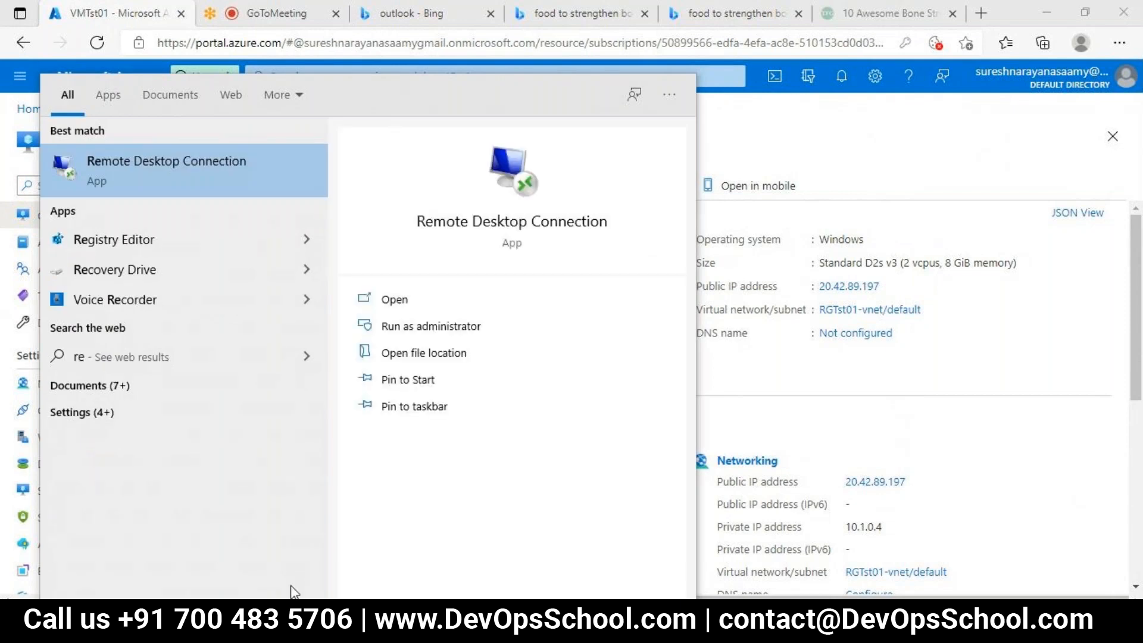
{"action": "left_click", "coordinate": [238, 182]}
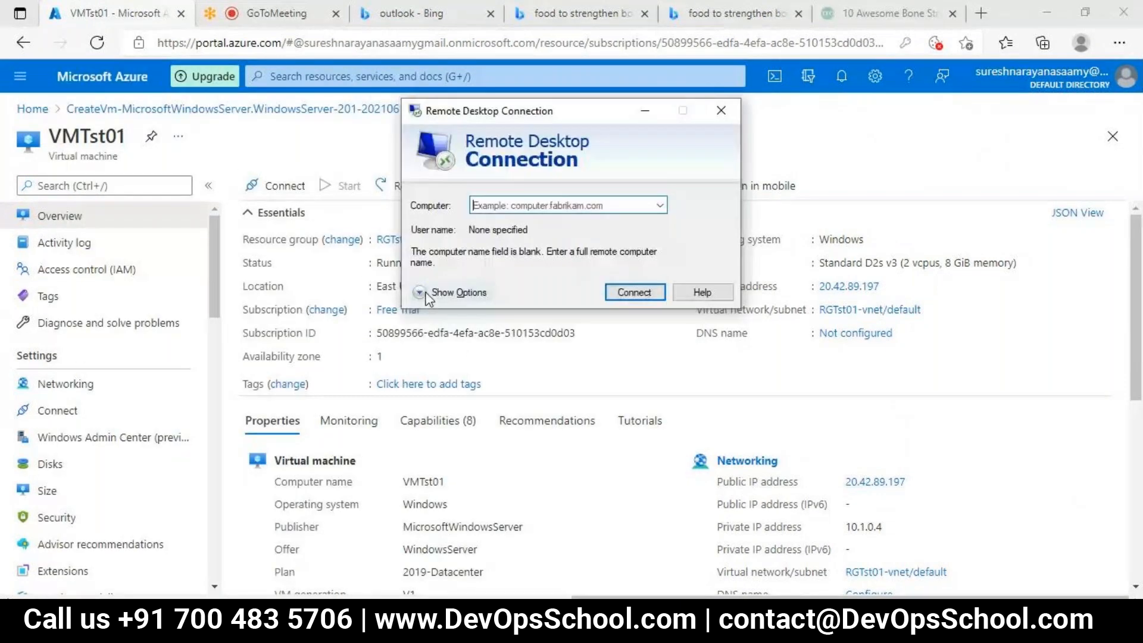
{"action": "key", "text": "ctrl+v"}
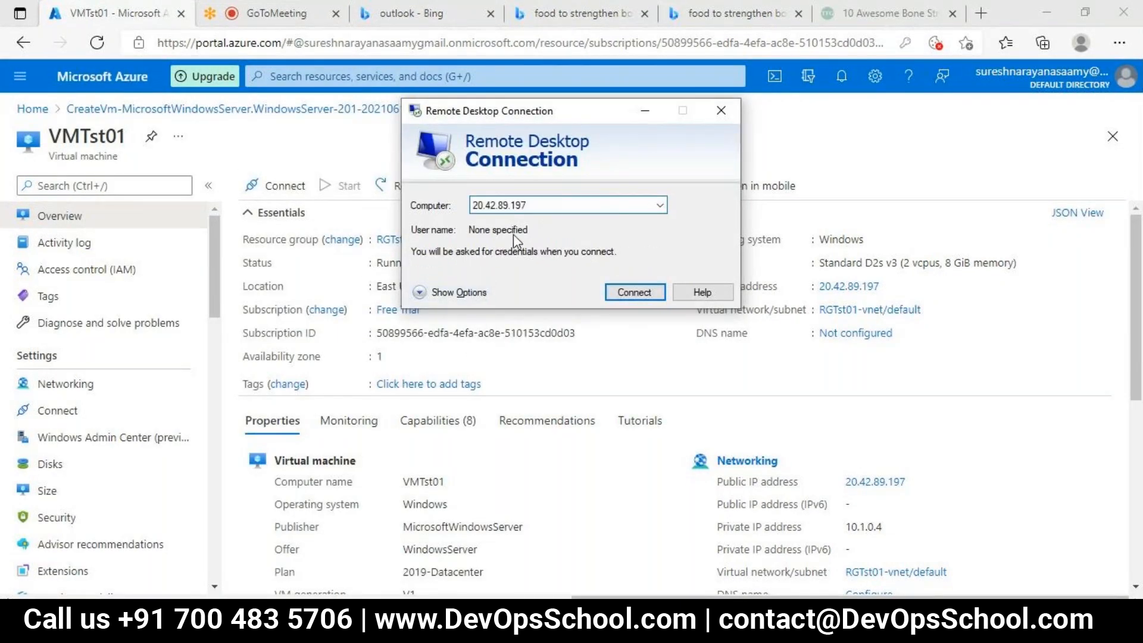
Step: Set the remote desktop user name to azureuser and start the connection
{"action": "left_click", "coordinate": [422, 293]}
{"action": "left_click", "coordinate": [582, 287]}
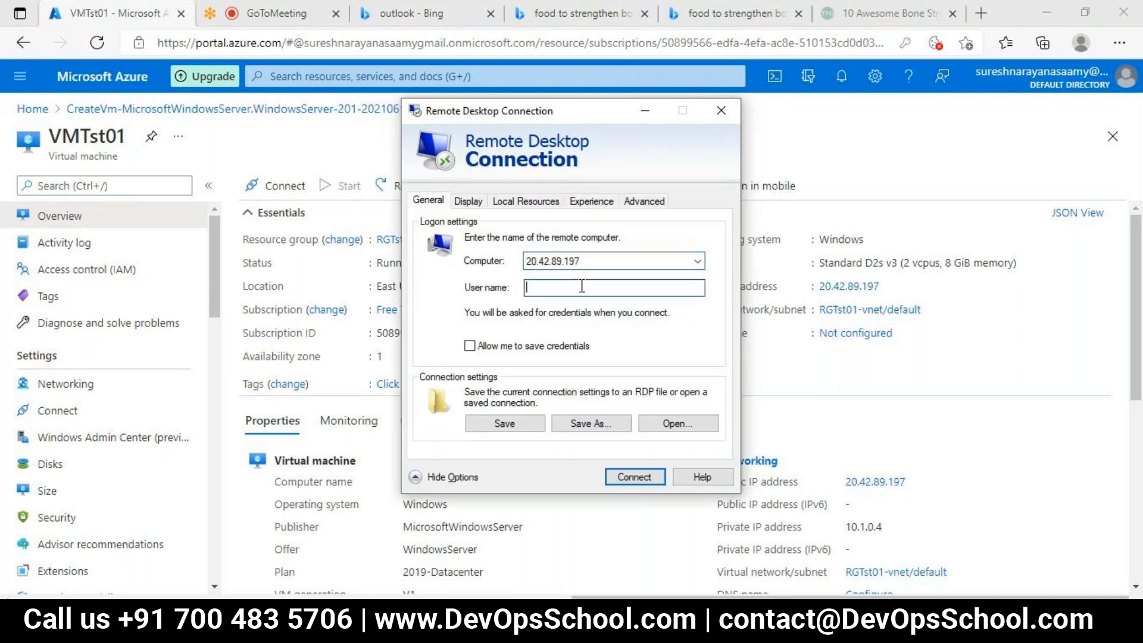
{"action": "type", "text": "azureuser"}
{"action": "left_click", "coordinate": [616, 473]}
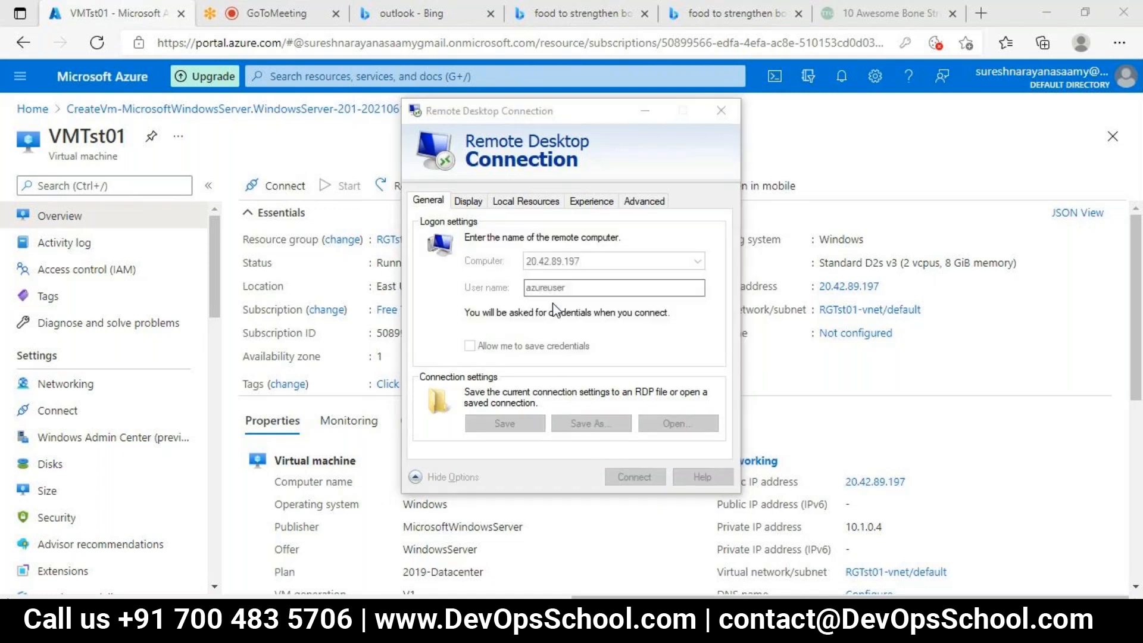
Step: Enter the administrator account password in the Windows Security credentials prompt
{"action": "type", "text": "••••••••"}
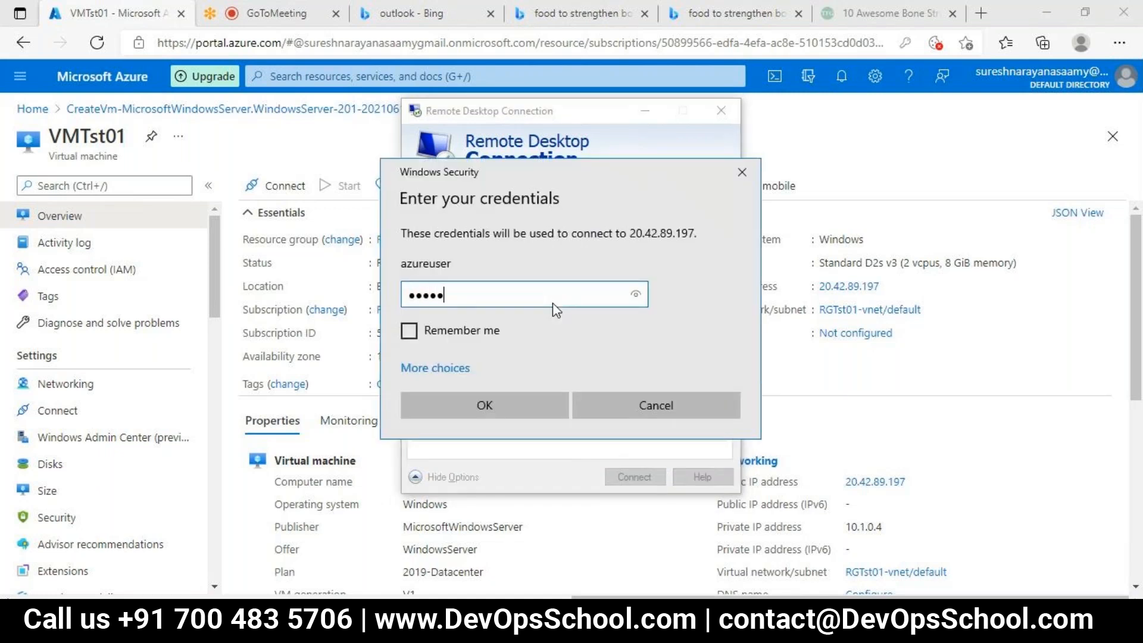
{"action": "type", "text": "••••"}
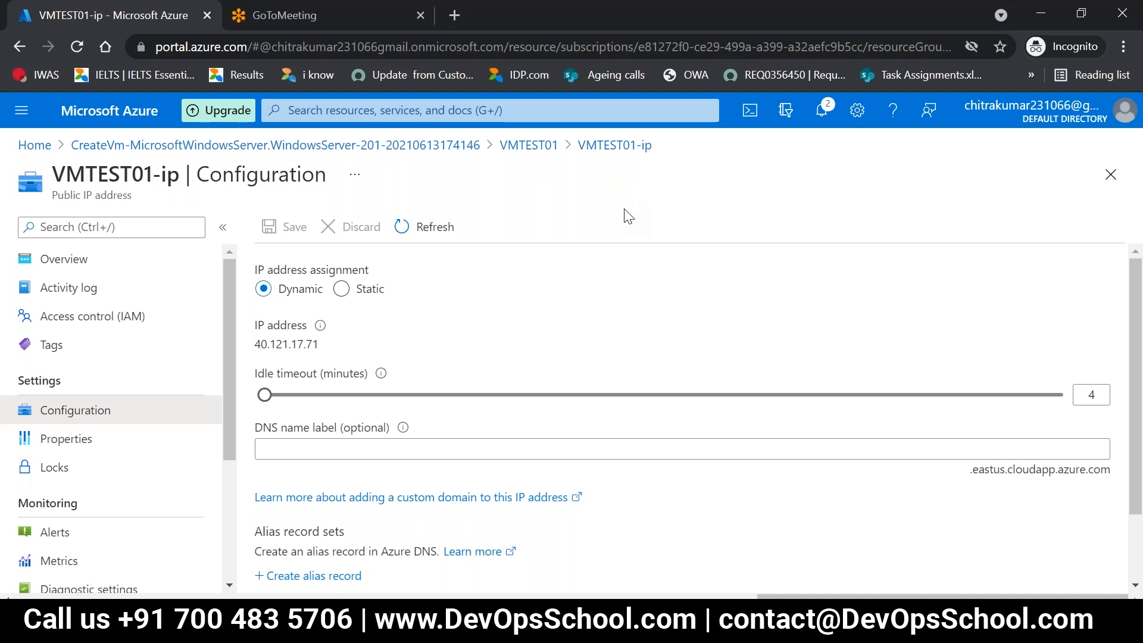
{"action": "scroll", "coordinate": [590, 272], "scroll_direction": "down", "scroll_amount": 1}
{"action": "scroll", "coordinate": [589, 273], "scroll_direction": "down", "scroll_amount": 3}
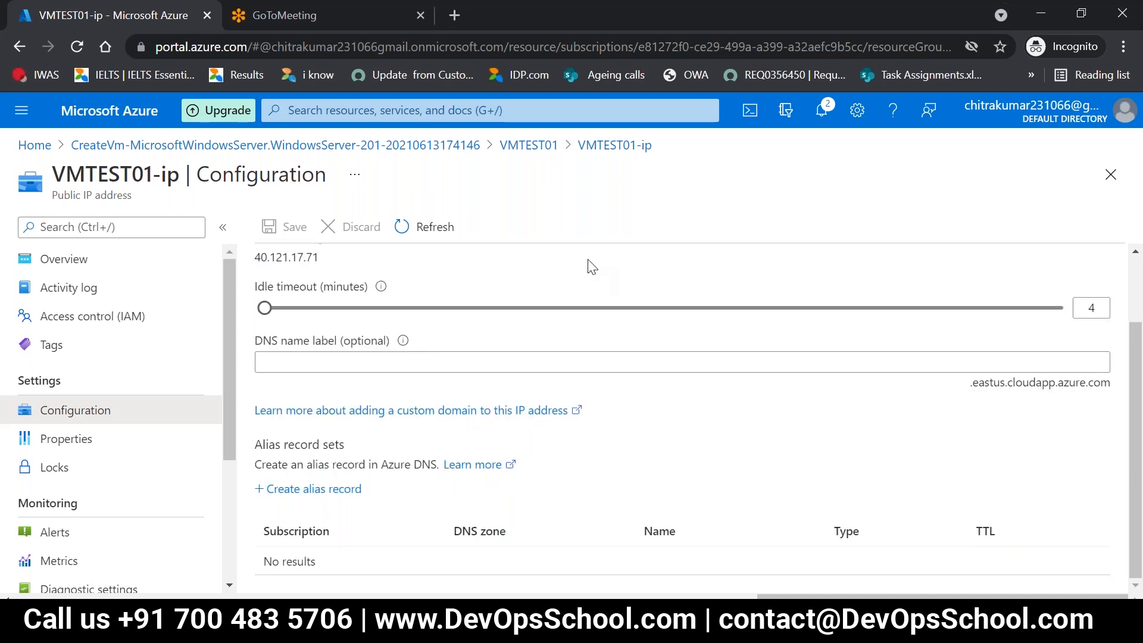
{"action": "scroll", "coordinate": [592, 267], "scroll_direction": "up", "scroll_amount": 3}
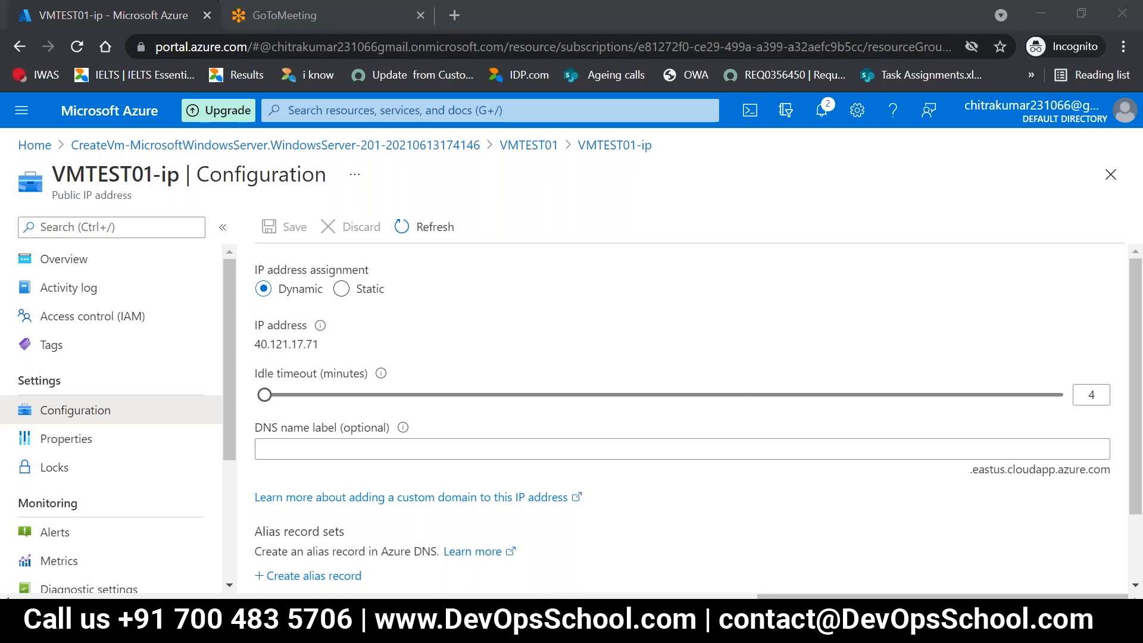
Step: Switch to the Azure Lab page in OneNote and remove the pasted source link beneath the Lab 6 IP address
{"action": "left_click", "coordinate": [576, 619]}
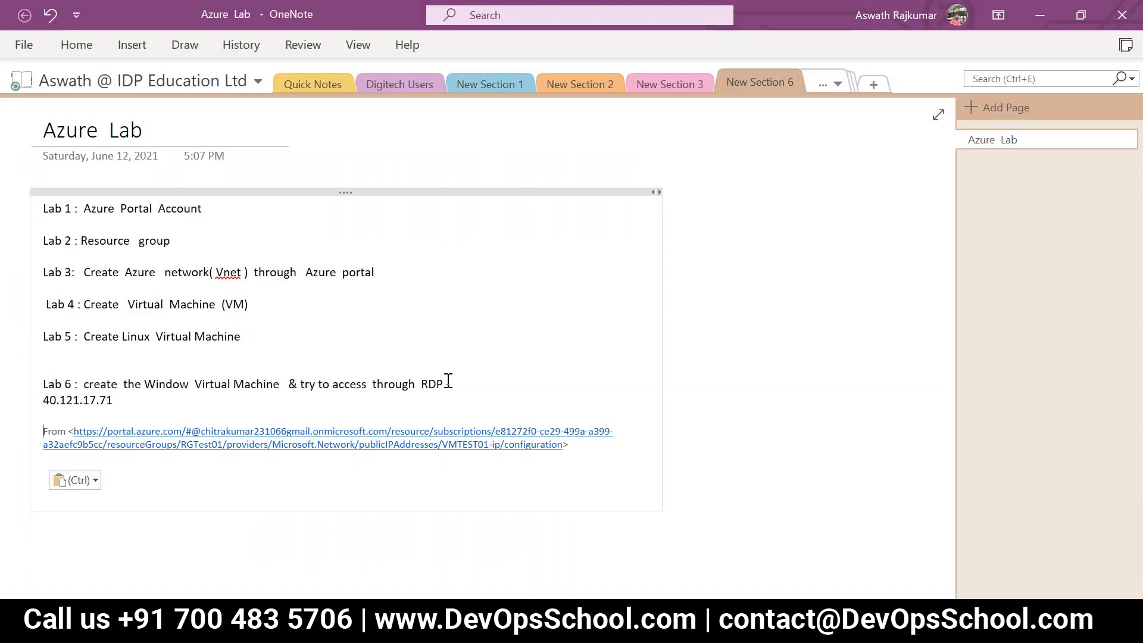
{"action": "left_click", "coordinate": [463, 389]}
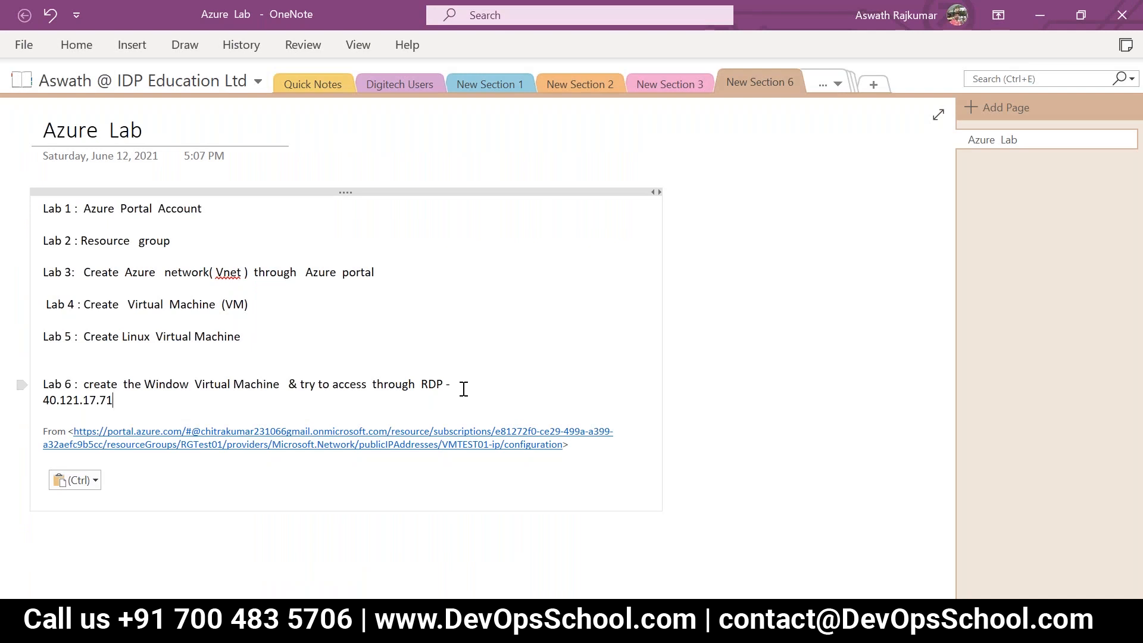
{"action": "key", "text": "Return"}
{"action": "key", "text": "Return"}
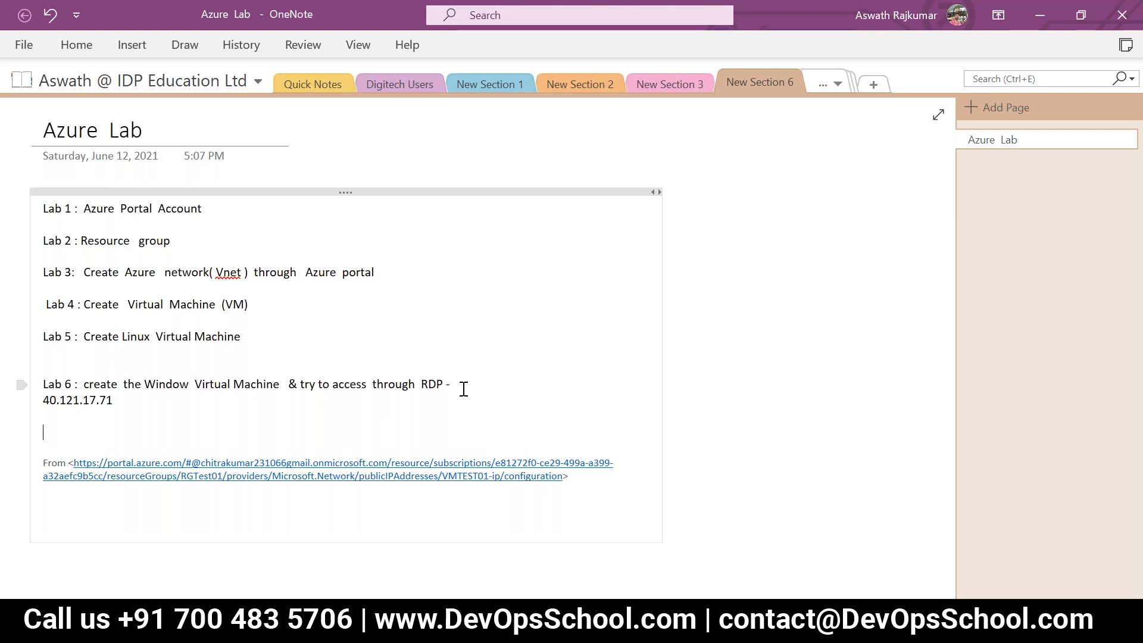
{"action": "left_click_drag", "start_coordinate": [575, 487], "coordinate": [35, 467]}
{"action": "key", "text": "Delete"}
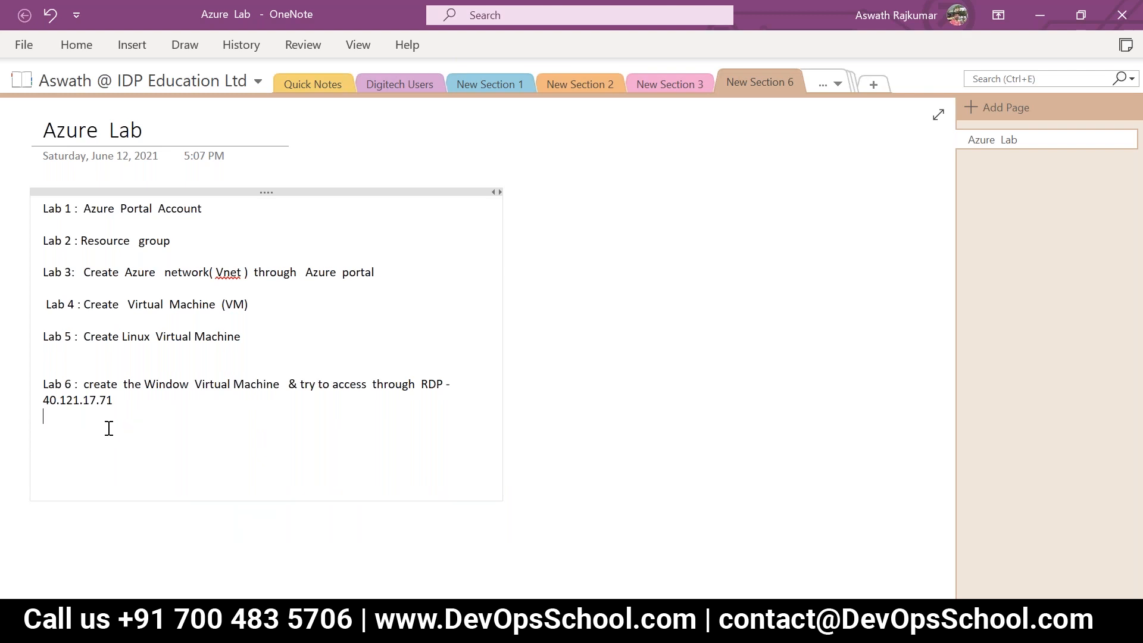
Step: Add the line "Lab 7 : Create the window" below Lab 6, and bring 40.121.17.71 up onto the Lab 6 line
{"action": "key", "text": "Return"}
{"action": "type", "text": "La"}
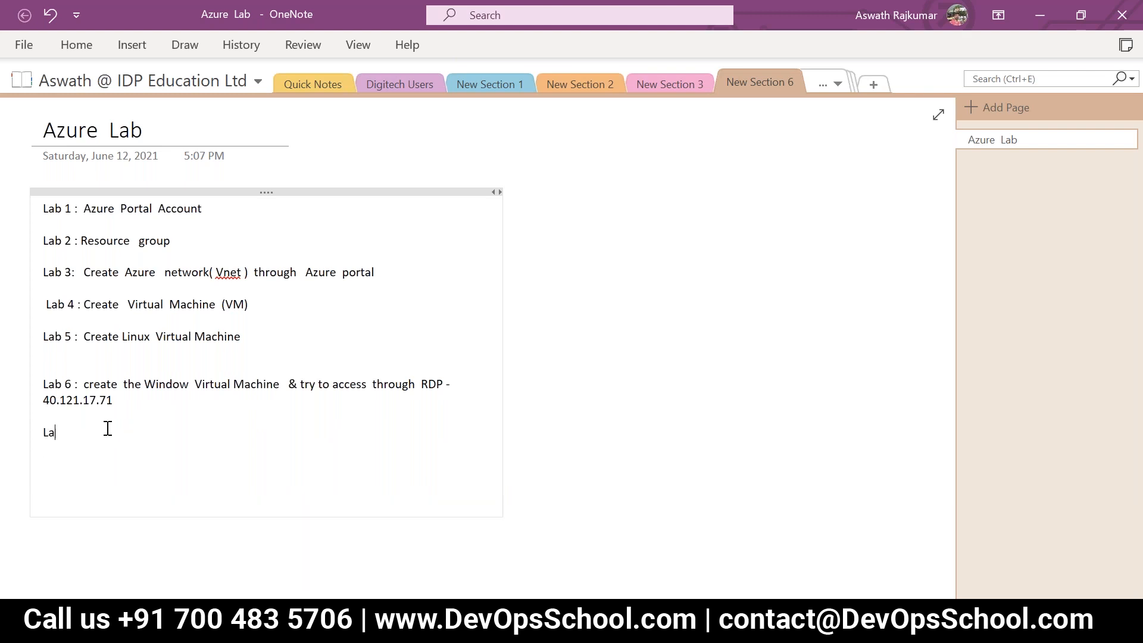
{"action": "type", "text": "b 7 :"}
{"action": "type", "text": "Craee"}
{"action": "key", "text": "BackSpace"}
{"action": "key", "text": "BackSpace"}
{"action": "key", "text": "BackSpace"}
{"action": "type", "text": "eate the window"}
{"action": "left_click", "coordinate": [596, 387]}
{"action": "key", "text": "BackSpace"}
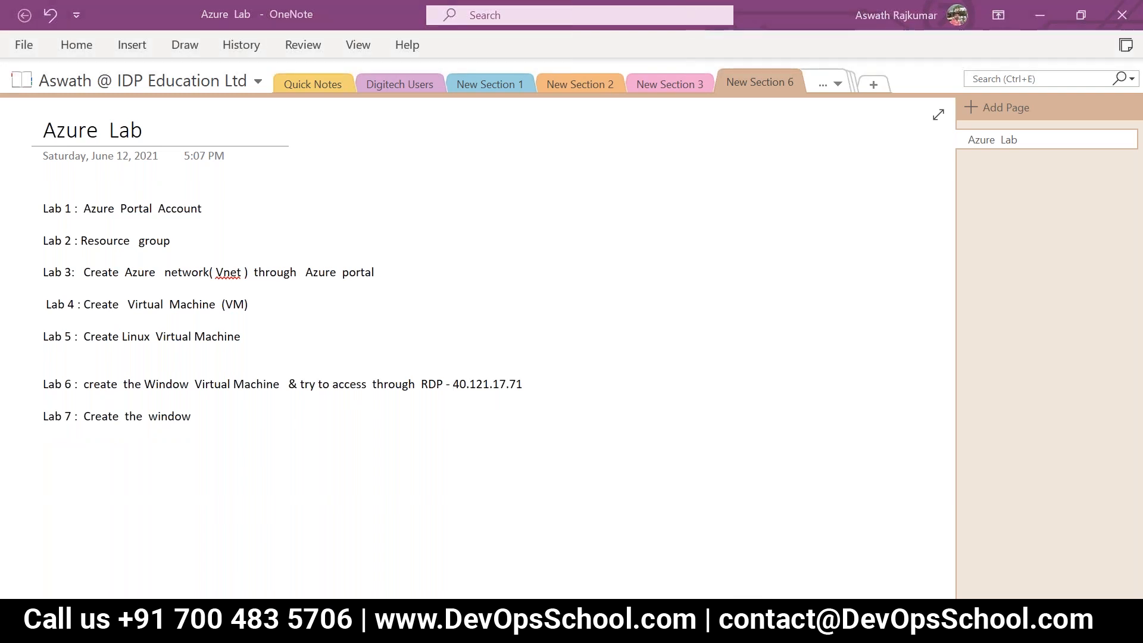
Step: Switch to the remote desktop session on 40.121.17.71 and dismiss the Windows Admin Center message in Server Manager
{"action": "left_click", "coordinate": [499, 625]}
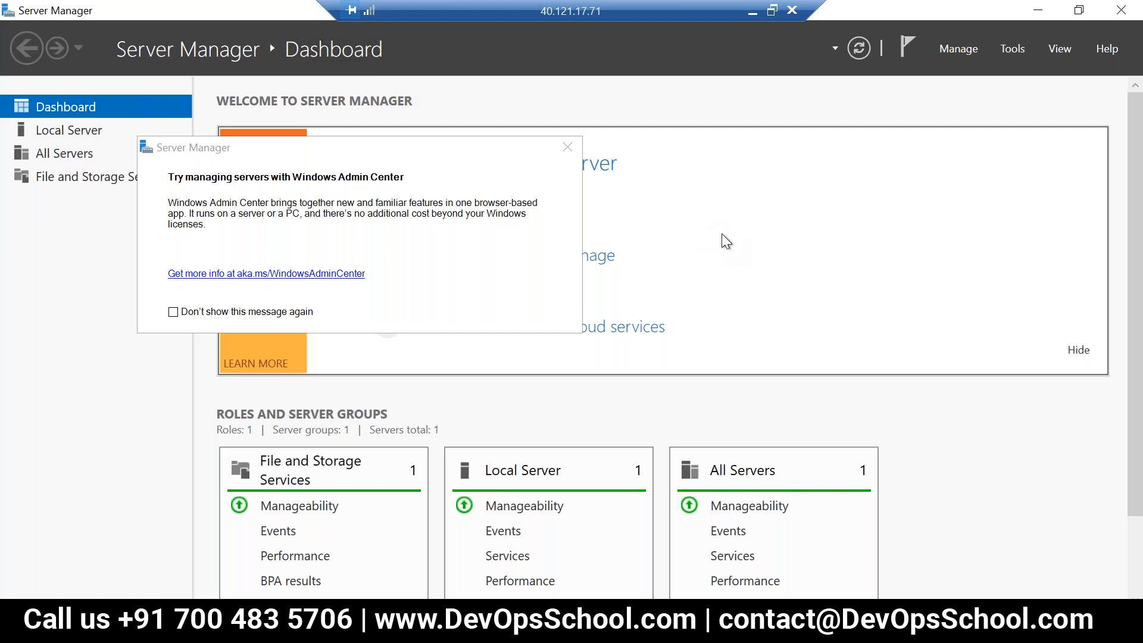
{"action": "left_click", "coordinate": [566, 147]}
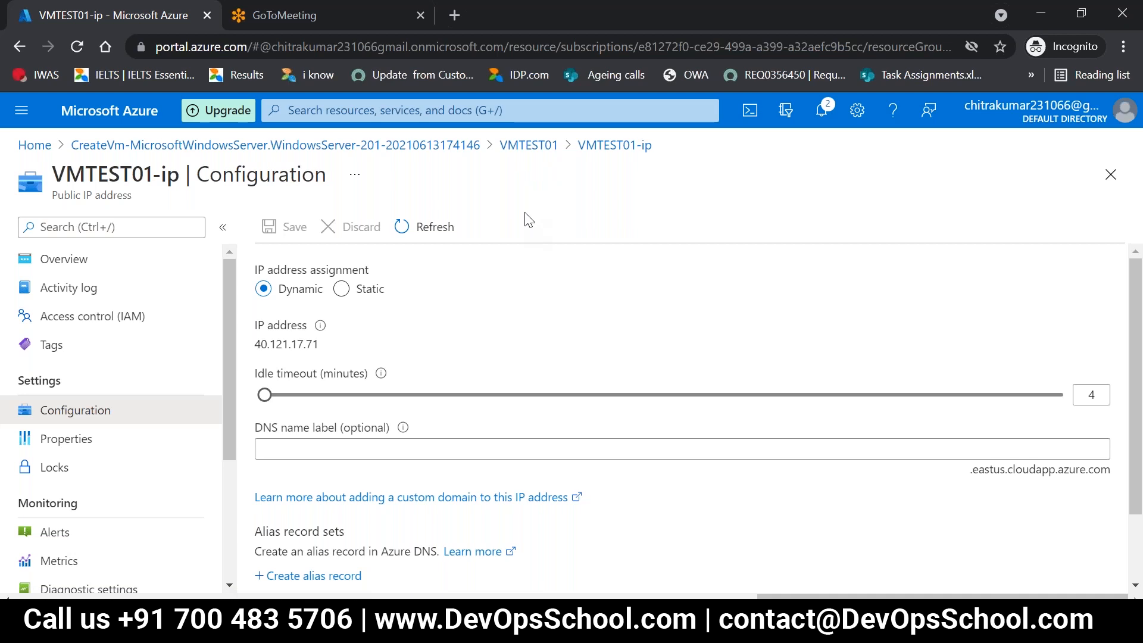
Step: Search the Azure portal for "virtual" and open the Virtual networks list
{"action": "left_click", "coordinate": [421, 113]}
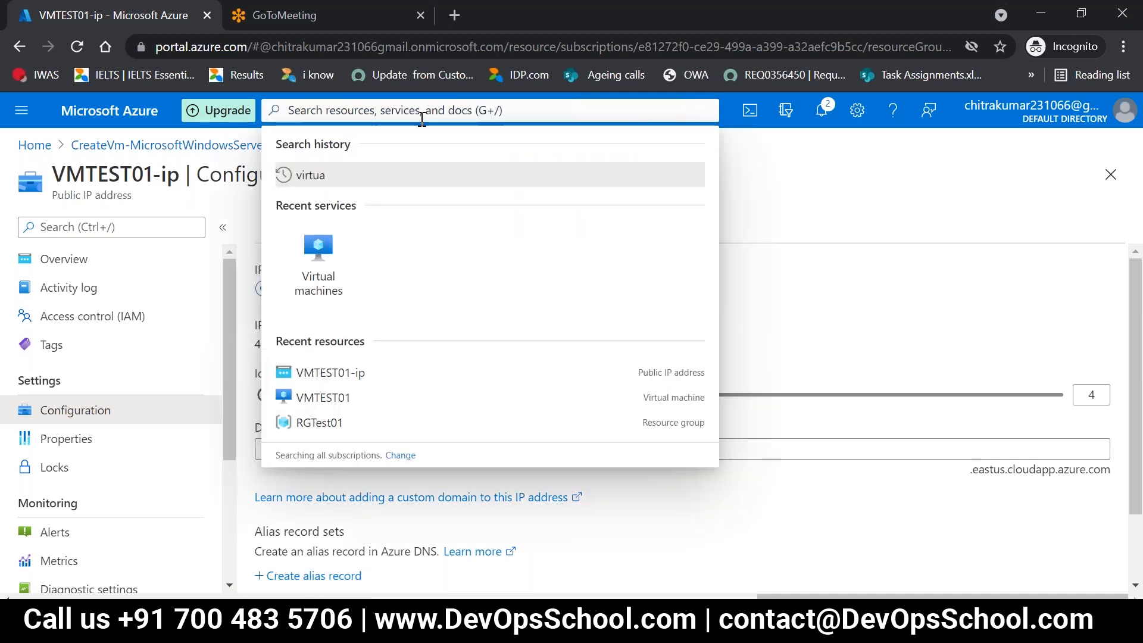
{"action": "type", "text": "virta"}
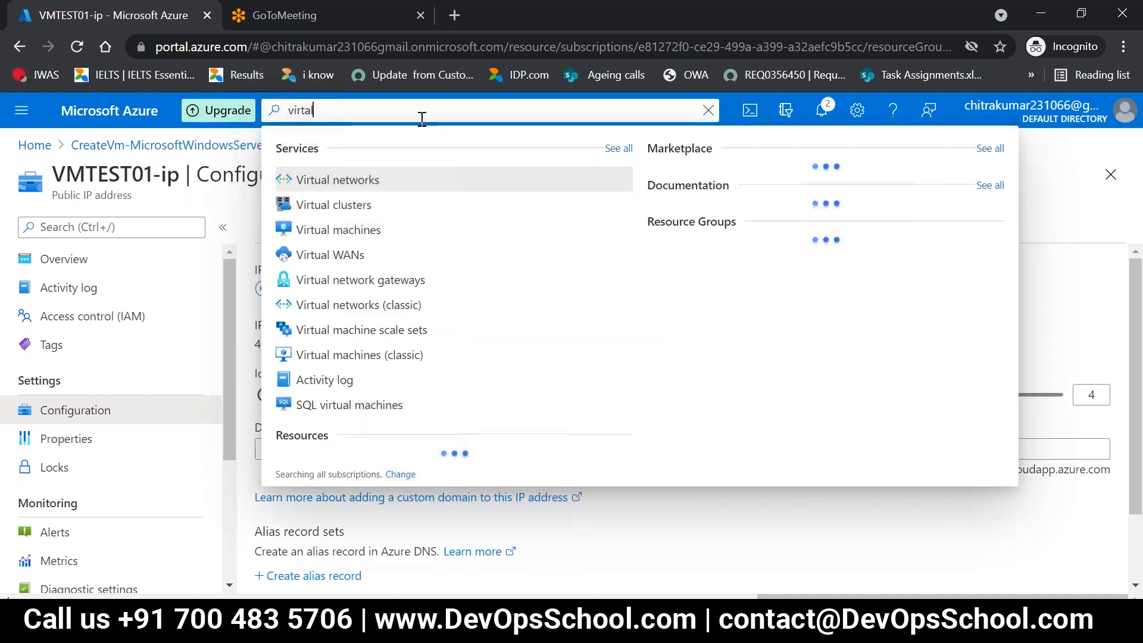
{"action": "key", "text": "BackSpace"}
{"action": "type", "text": "ual"}
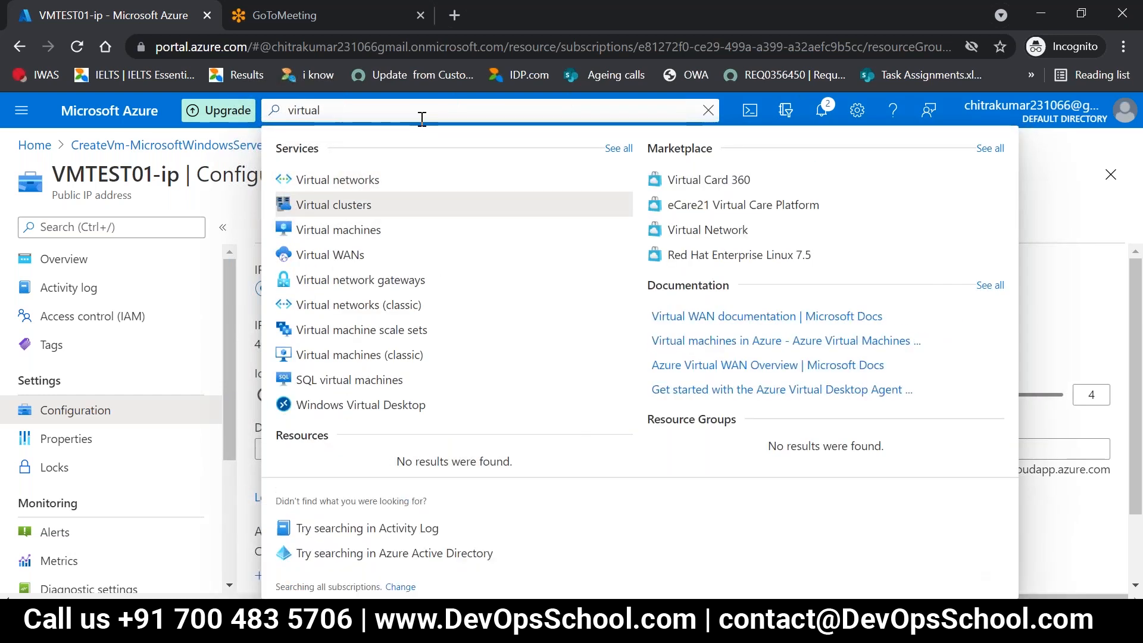
{"action": "key", "text": "Return"}
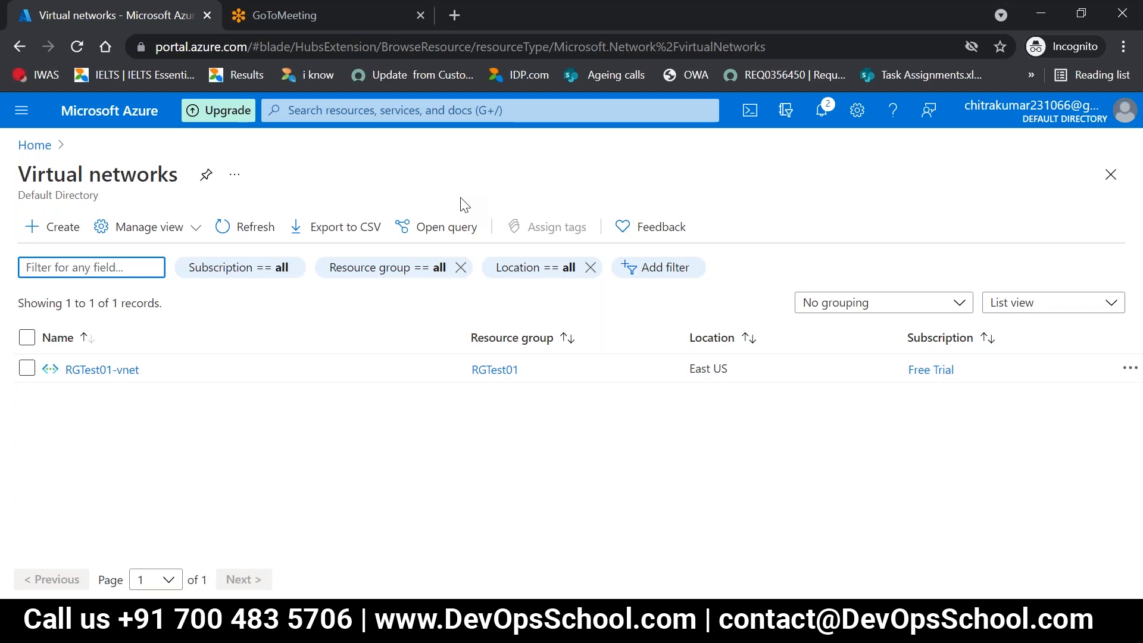
{"action": "right_click", "coordinate": [507, 379]}
{"action": "left_click", "coordinate": [451, 455]}
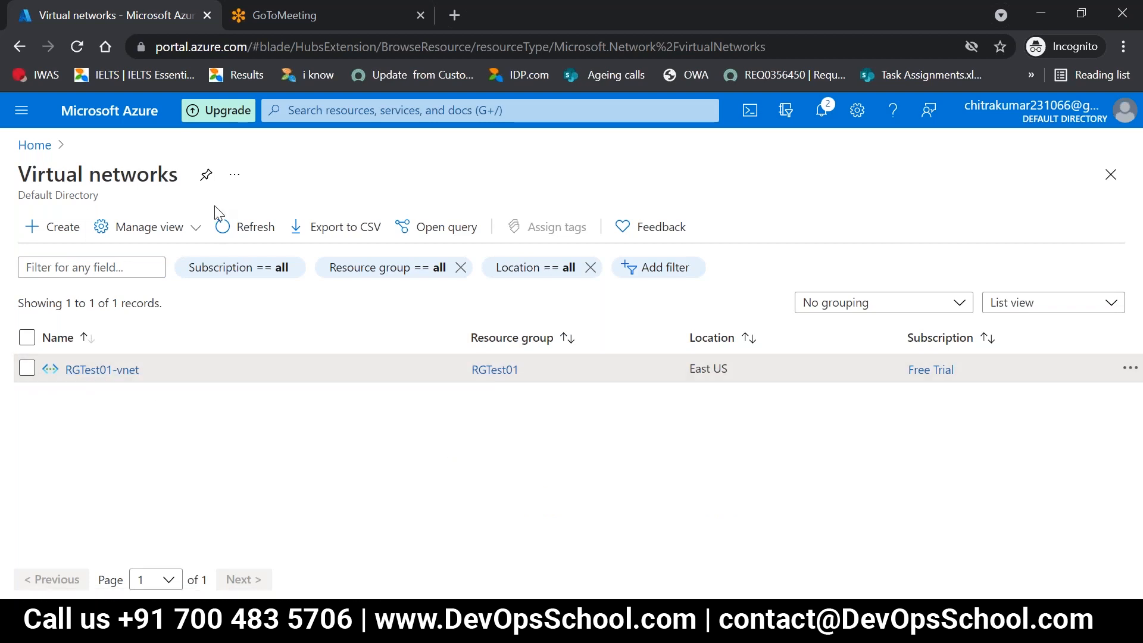
{"action": "right_click", "coordinate": [82, 374]}
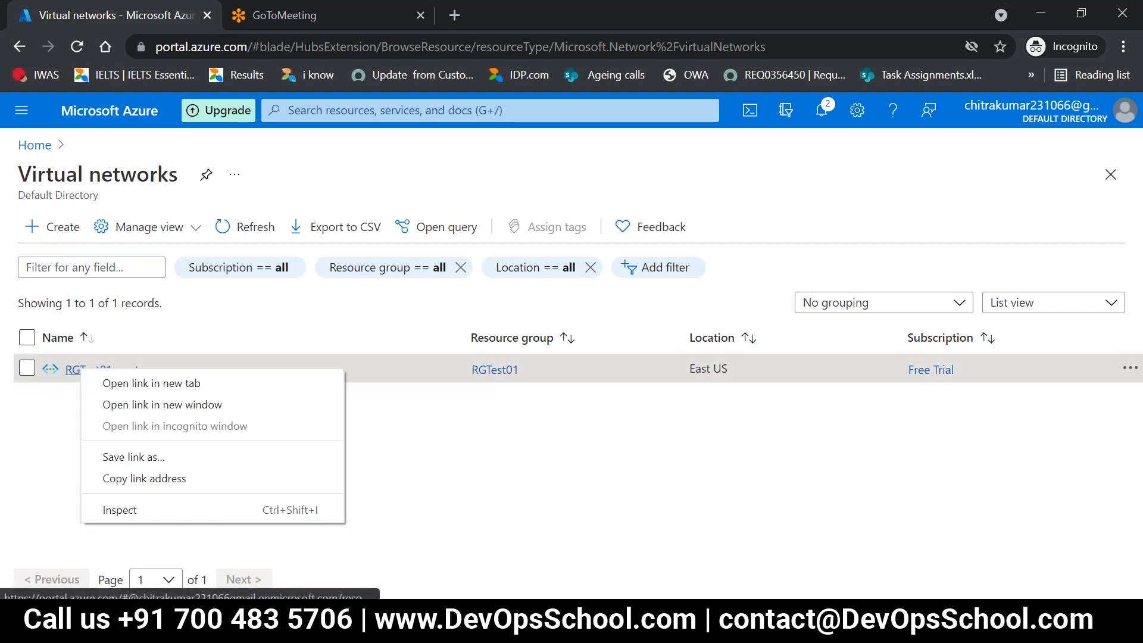
{"action": "left_click", "coordinate": [26, 388]}
{"action": "left_click", "coordinate": [26, 369]}
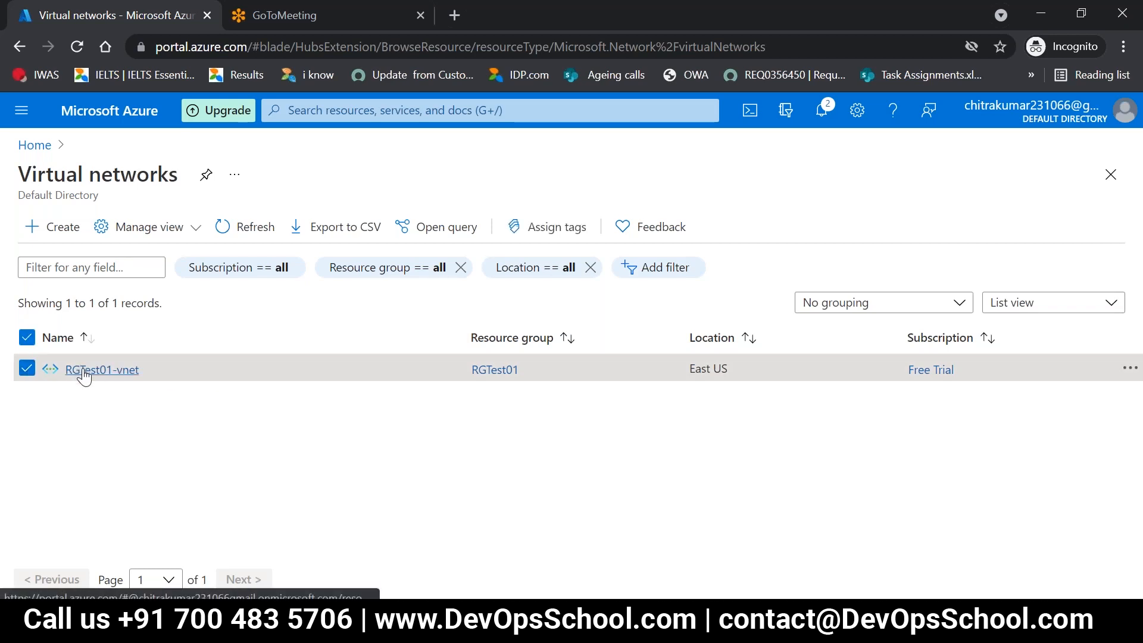
{"action": "left_click", "coordinate": [27, 368]}
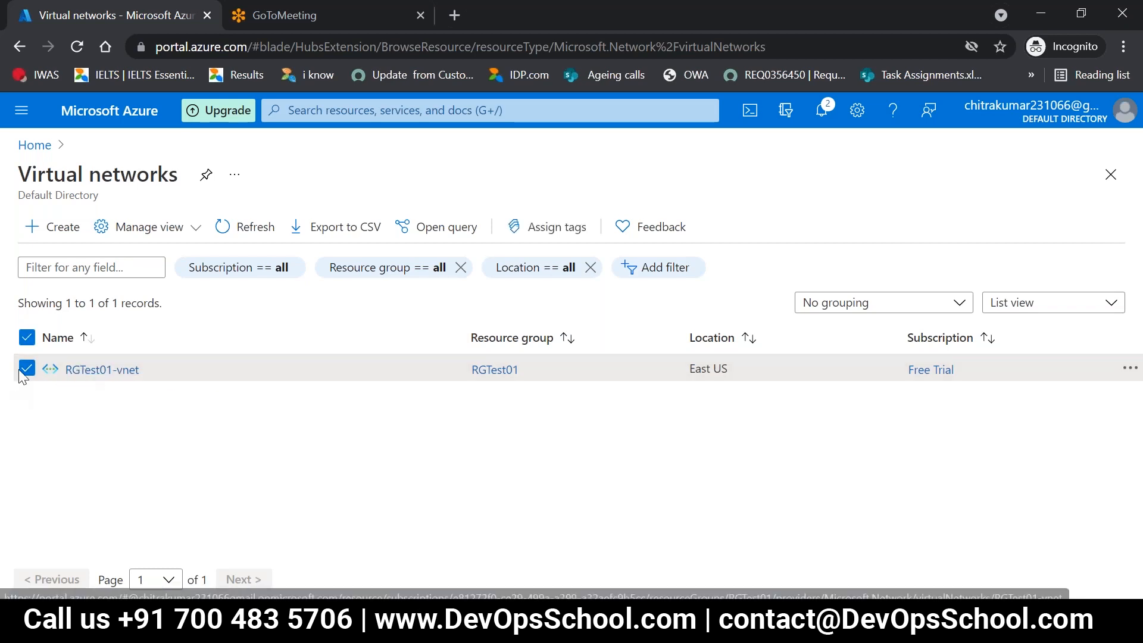
Step: Open the RGTest01-vnet virtual network and request its deletion, confirming the request
{"action": "left_click", "coordinate": [88, 370]}
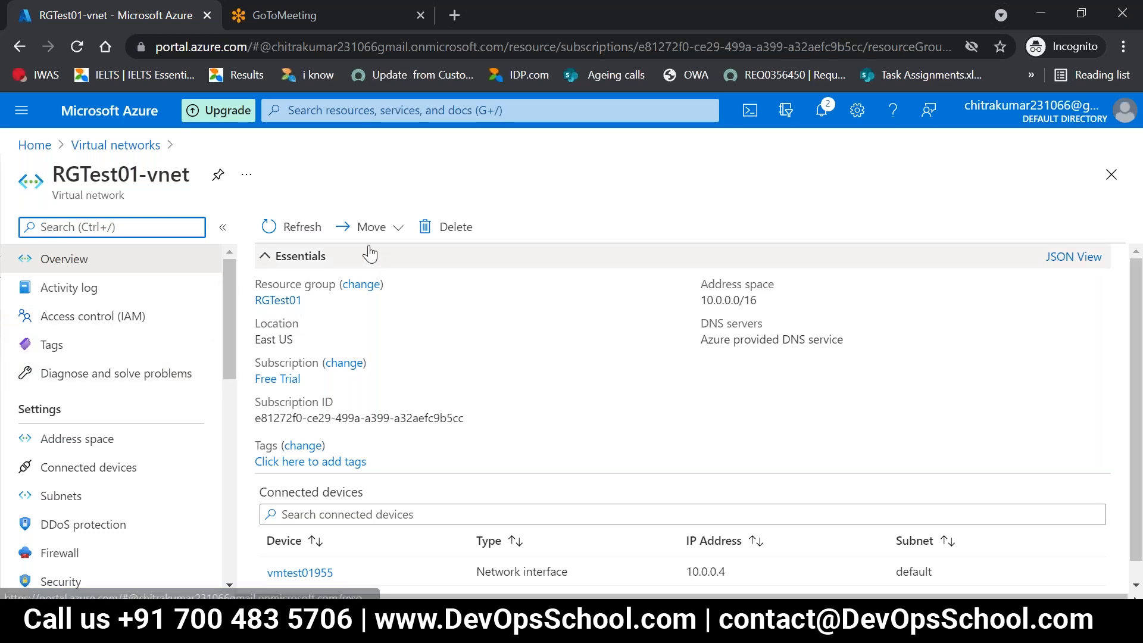
{"action": "left_click", "coordinate": [457, 237]}
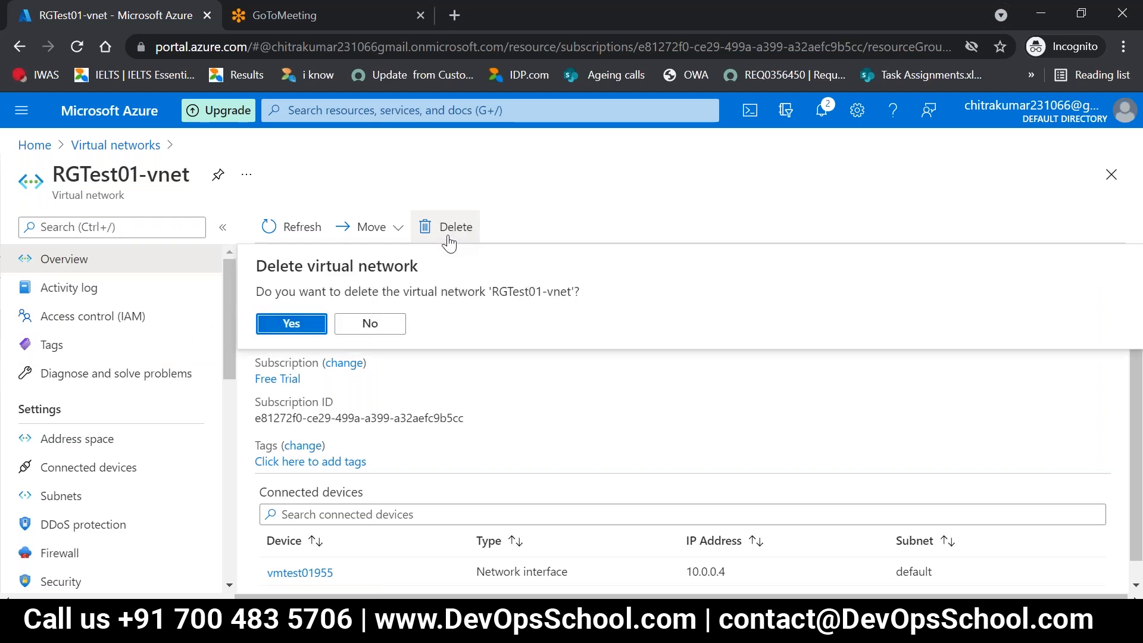
{"action": "left_click", "coordinate": [312, 320]}
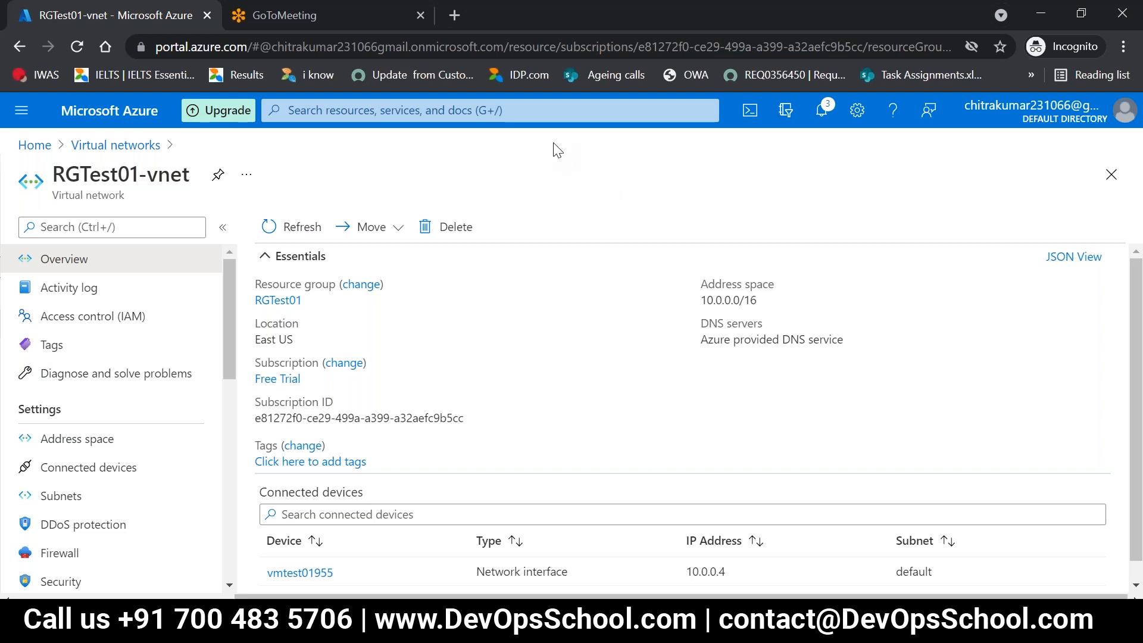
Step: Search the Azure portal for "res", open the Resource groups list, and open the RGTest01 resource group
{"action": "left_click", "coordinate": [582, 113]}
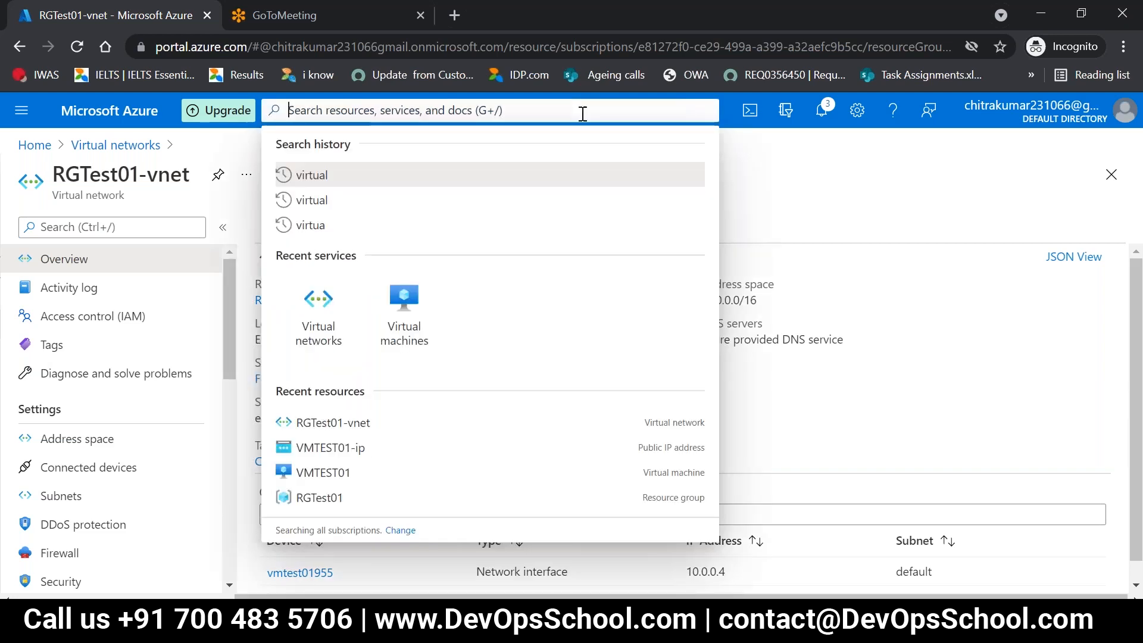
{"action": "left_click", "coordinate": [774, 197]}
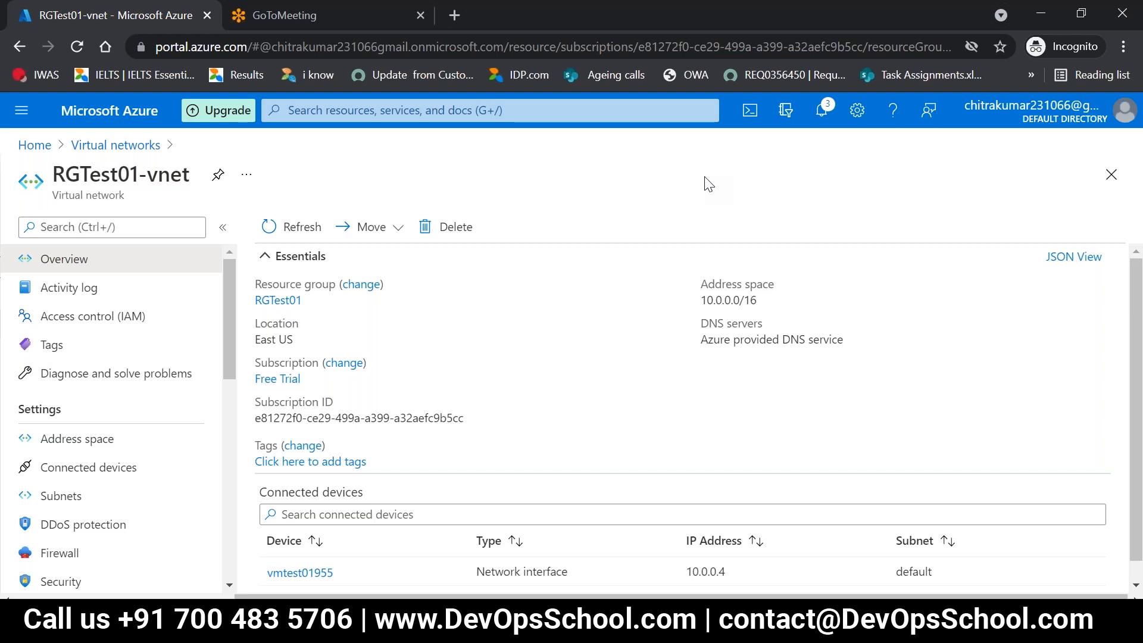
{"action": "left_click", "coordinate": [497, 109]}
{"action": "type", "text": "res"}
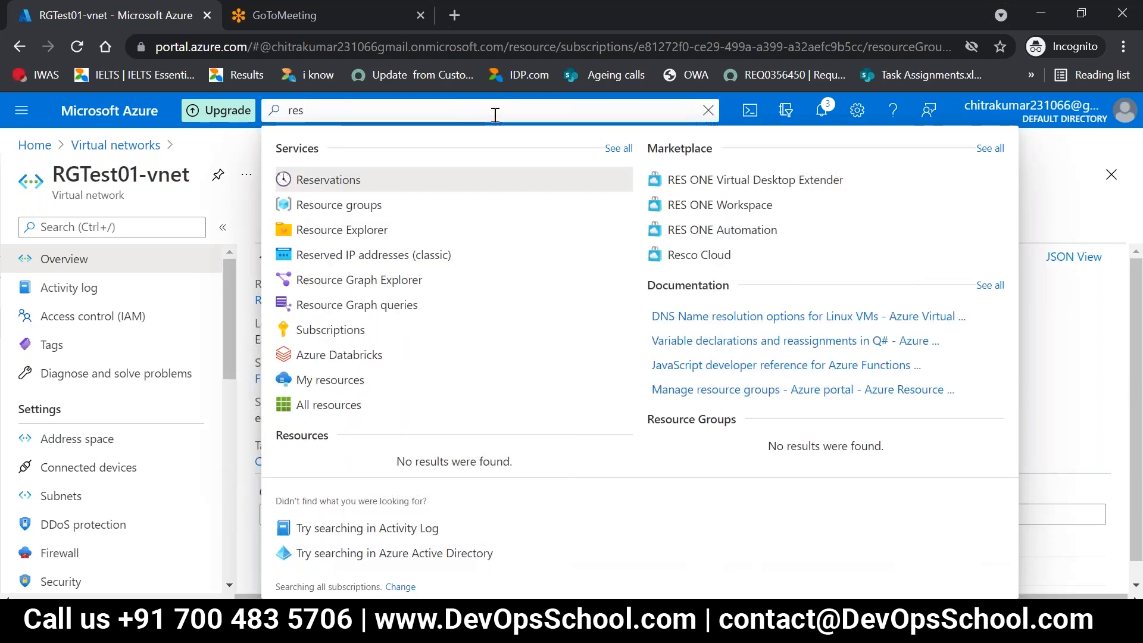
{"action": "key", "text": "Down"}
{"action": "key", "text": "Down"}
{"action": "key", "text": "Up"}
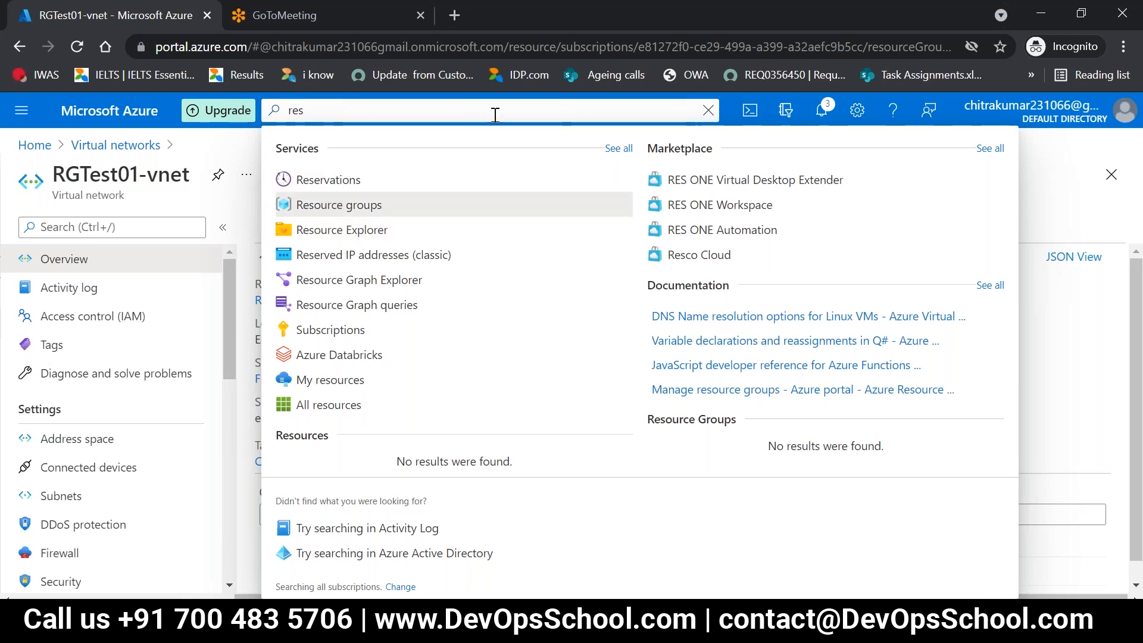
{"action": "key", "text": "Return"}
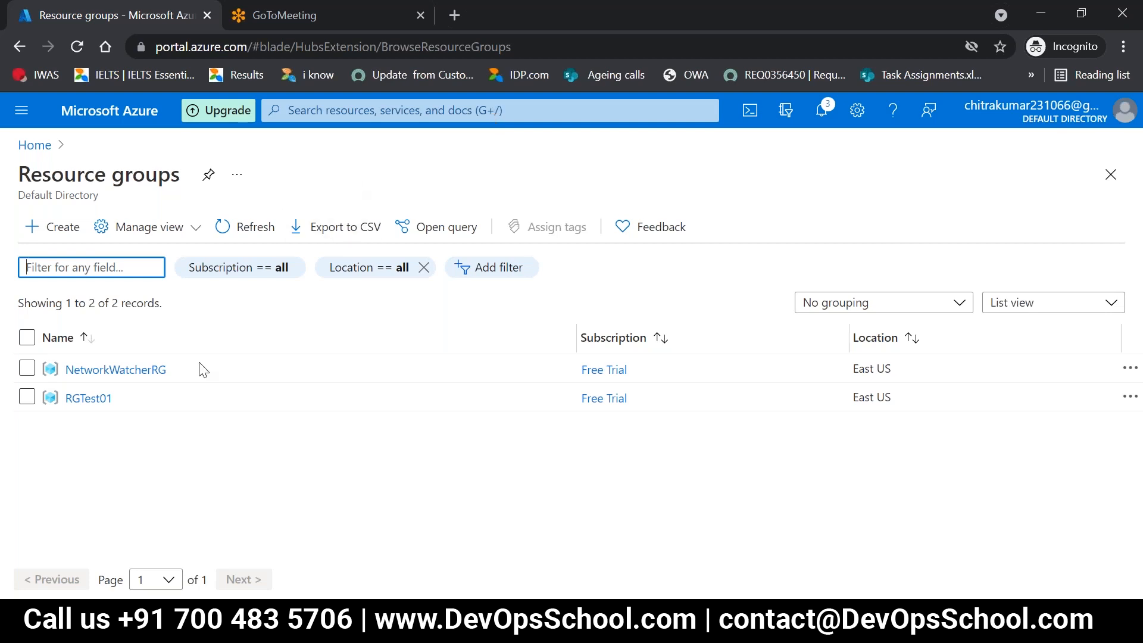
{"action": "left_click", "coordinate": [86, 398]}
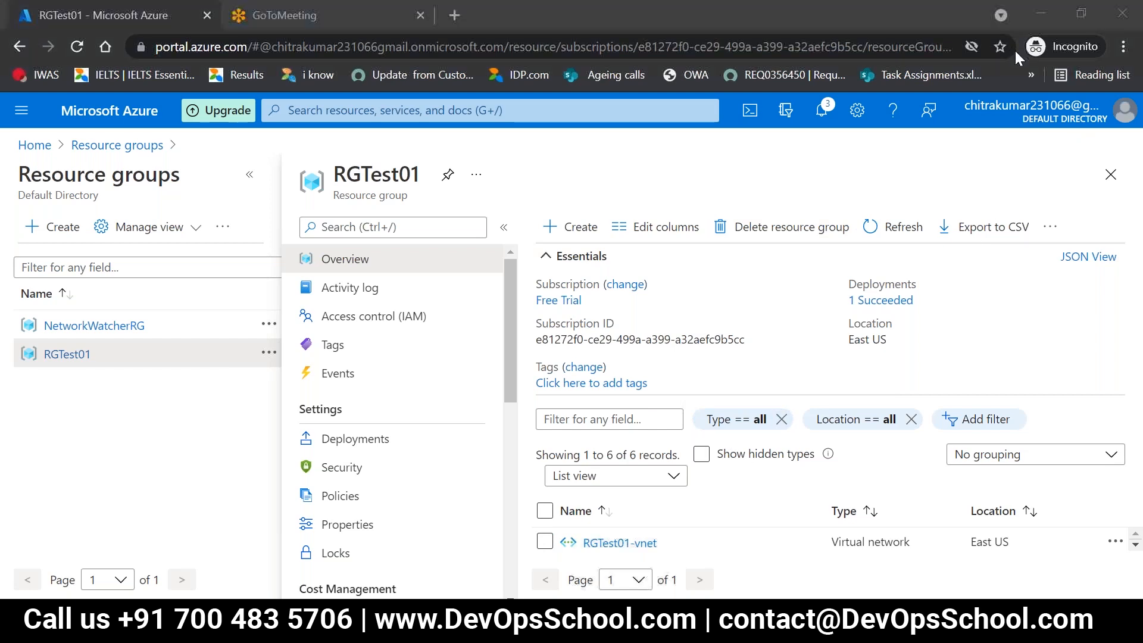
{"action": "left_click", "coordinate": [1040, 17]}
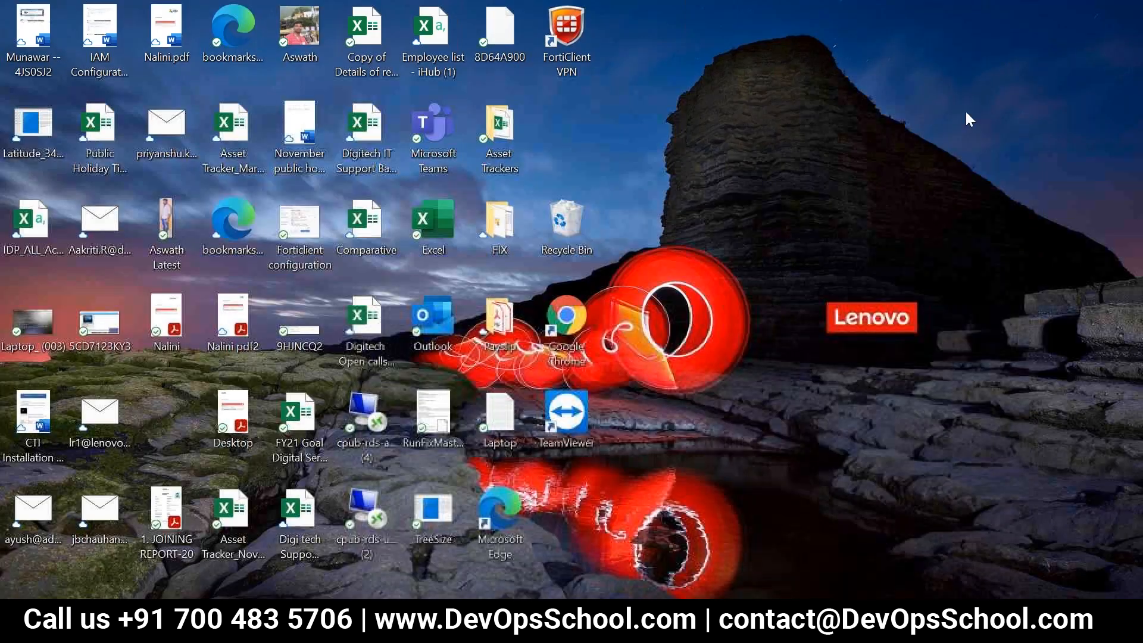
{"action": "left_click", "coordinate": [649, 623]}
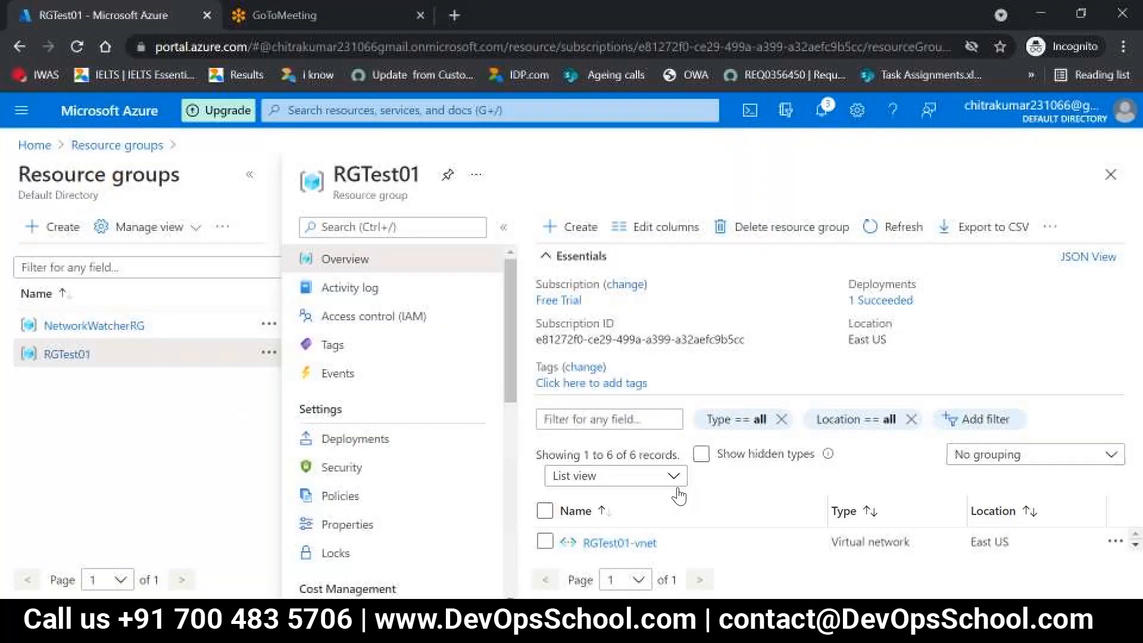
Step: Delete the RGTest01 resource group, confirming the deletion with the group name RGTest01
{"action": "left_click", "coordinate": [780, 226]}
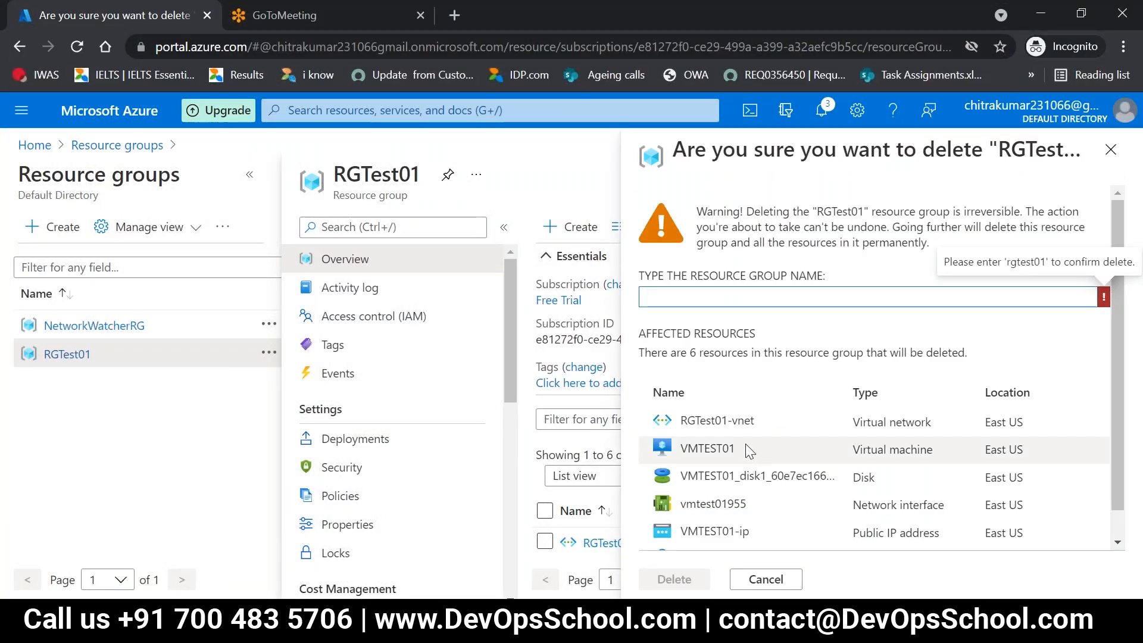
{"action": "left_click", "coordinate": [684, 298]}
{"action": "type", "text": "RG"}
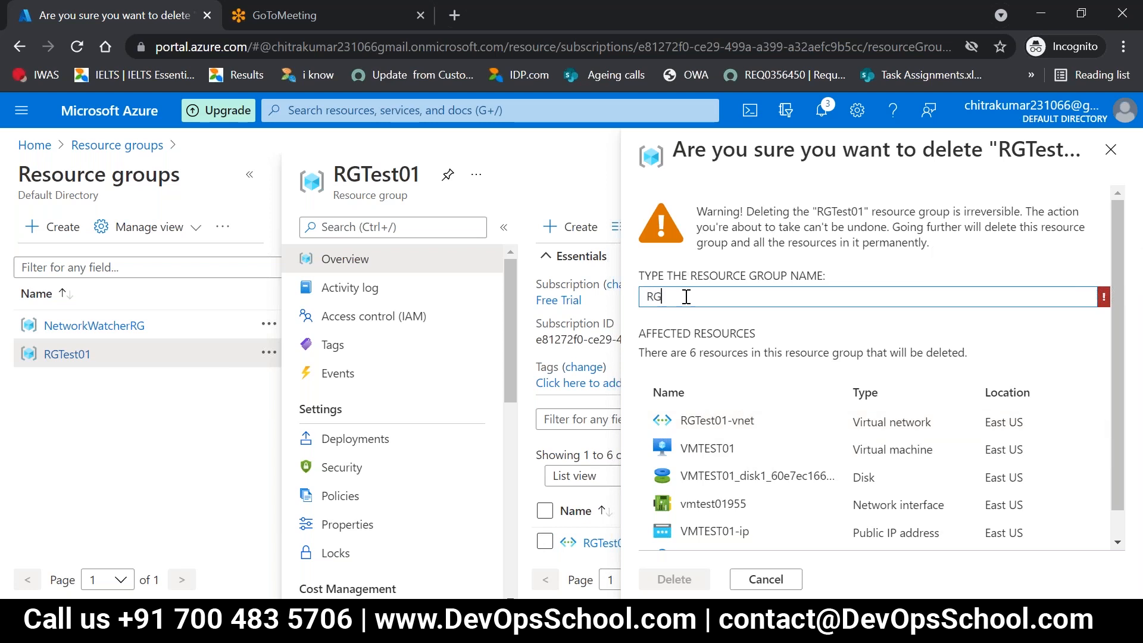
{"action": "type", "text": "Test"}
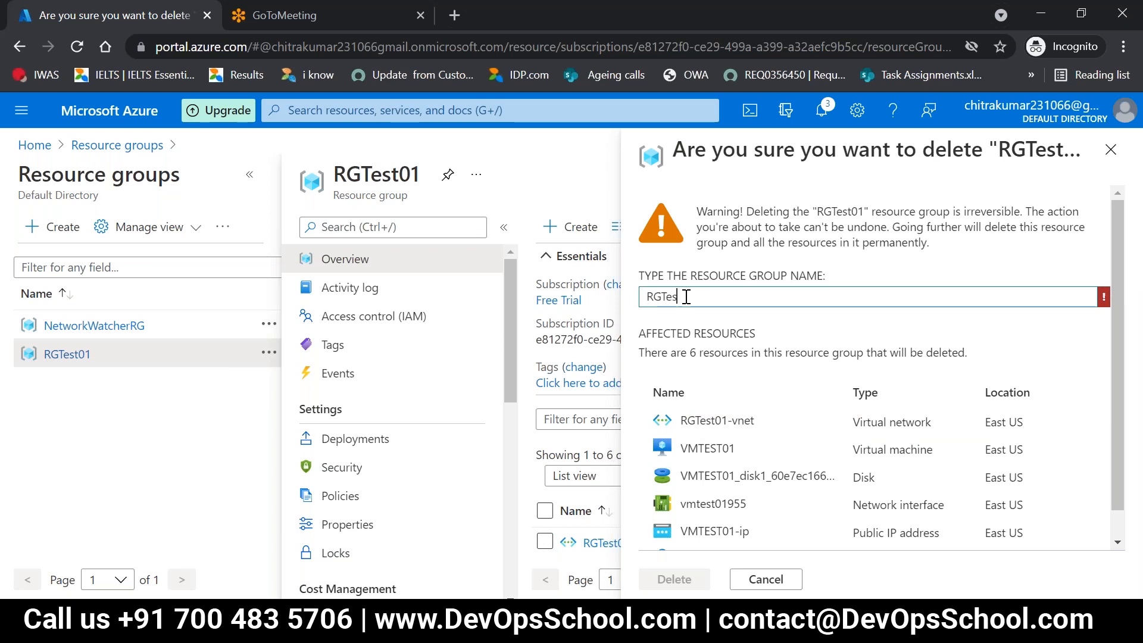
{"action": "key", "text": "BackSpace"}
{"action": "key", "text": "BackSpace"}
{"action": "key", "text": "BackSpace"}
{"action": "type", "text": "E"}
{"action": "key", "text": "BackSpace"}
{"action": "type", "text": "est01"}
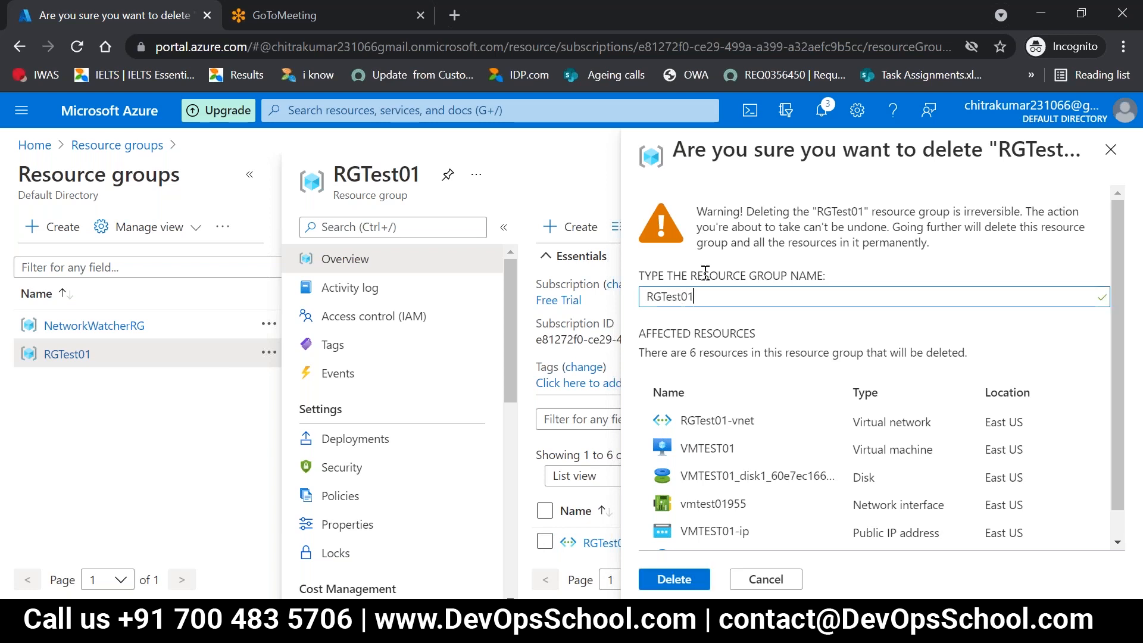
{"action": "left_click", "coordinate": [683, 581]}
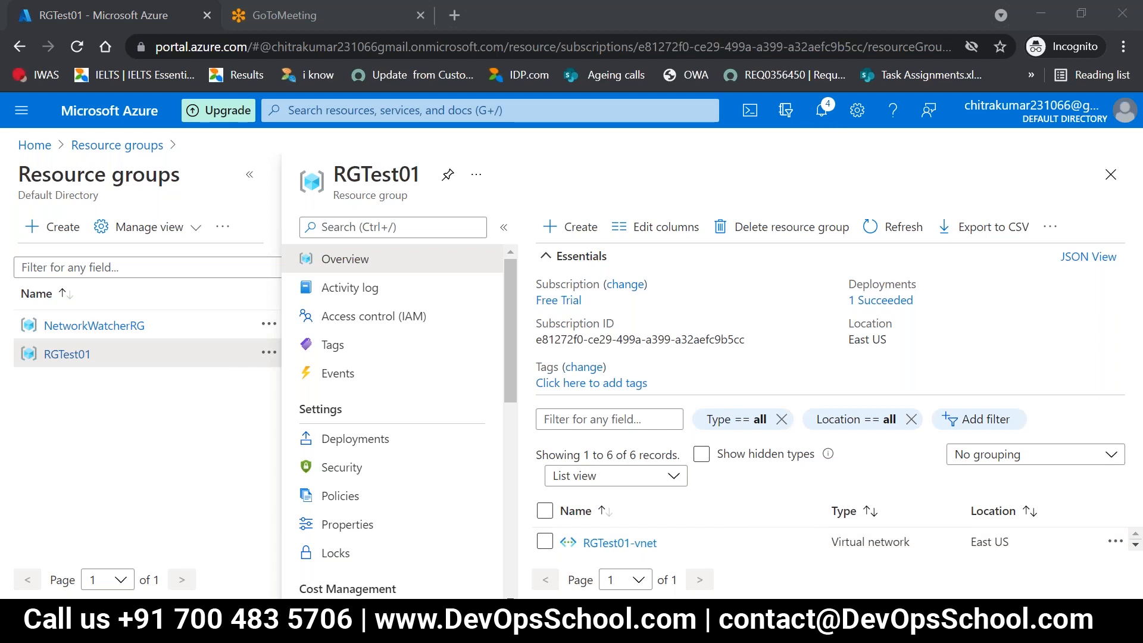
Step: Switch to OneNote and extend the Lab 7 line with "virtual machine and", correcting the misspelled "machine"
{"action": "key", "text": "alt+Tab"}
{"action": "left_click", "coordinate": [226, 422]}
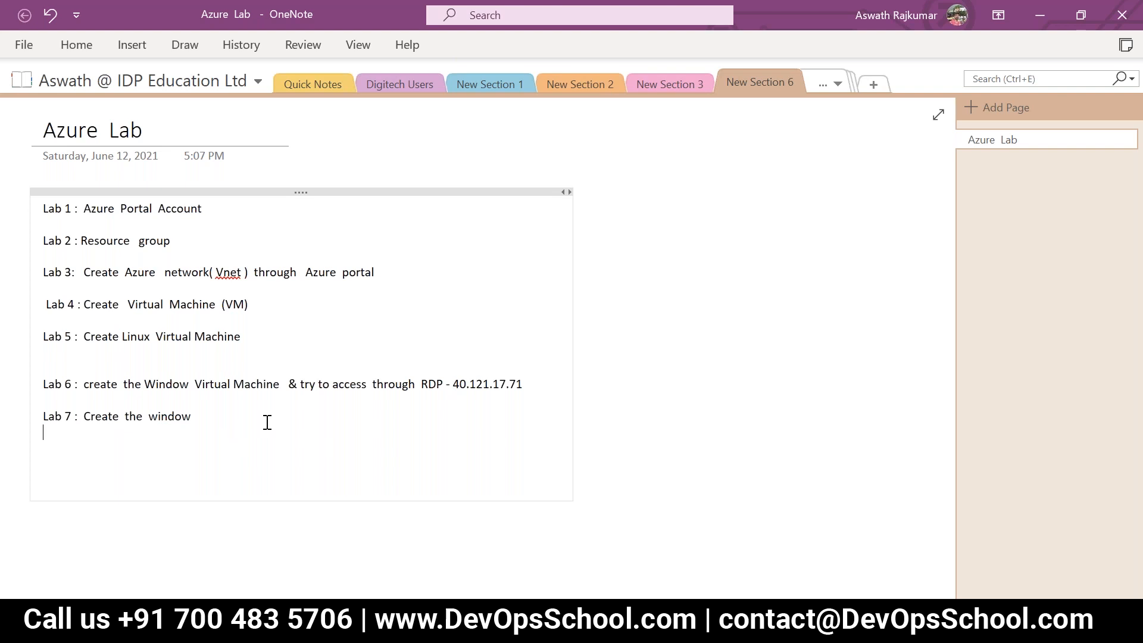
{"action": "type", "text": "Virtua"}
{"action": "key", "text": "BackSpace"}
{"action": "key", "text": "BackSpace"}
{"action": "key", "text": "BackSpace"}
{"action": "key", "text": "BackSpace"}
{"action": "key", "text": "BackSpace"}
{"action": "key", "text": "BackSpace"}
{"action": "key", "text": "BackSpace"}
{"action": "key", "text": "BackSpace"}
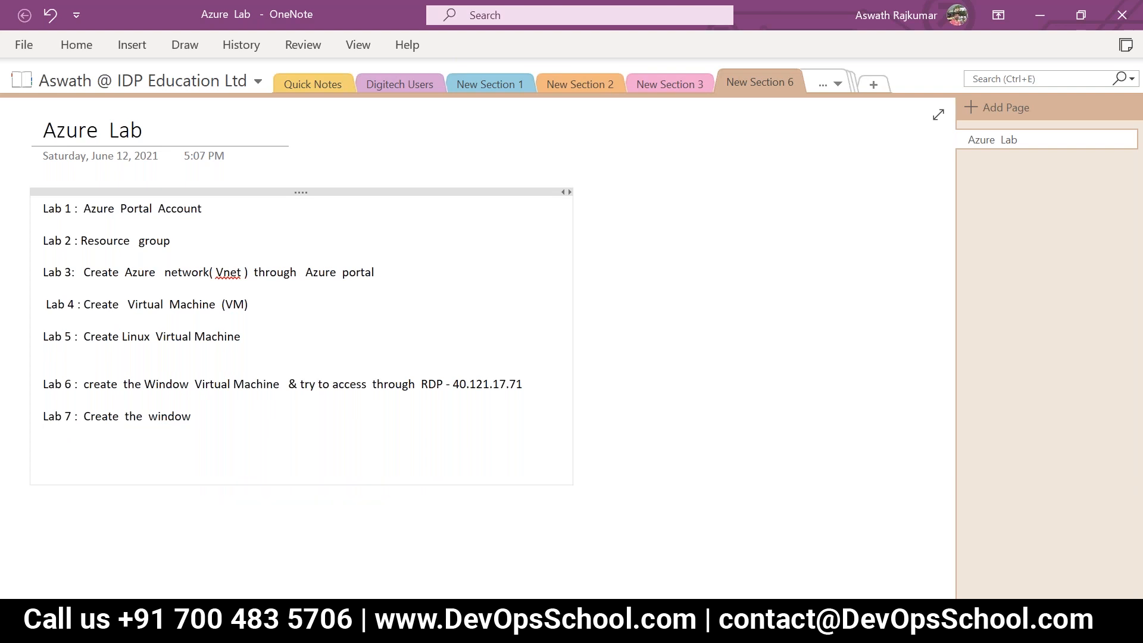
{"action": "type", "text": "virtual  amchine and"}
{"action": "right_click", "coordinate": [278, 421]}
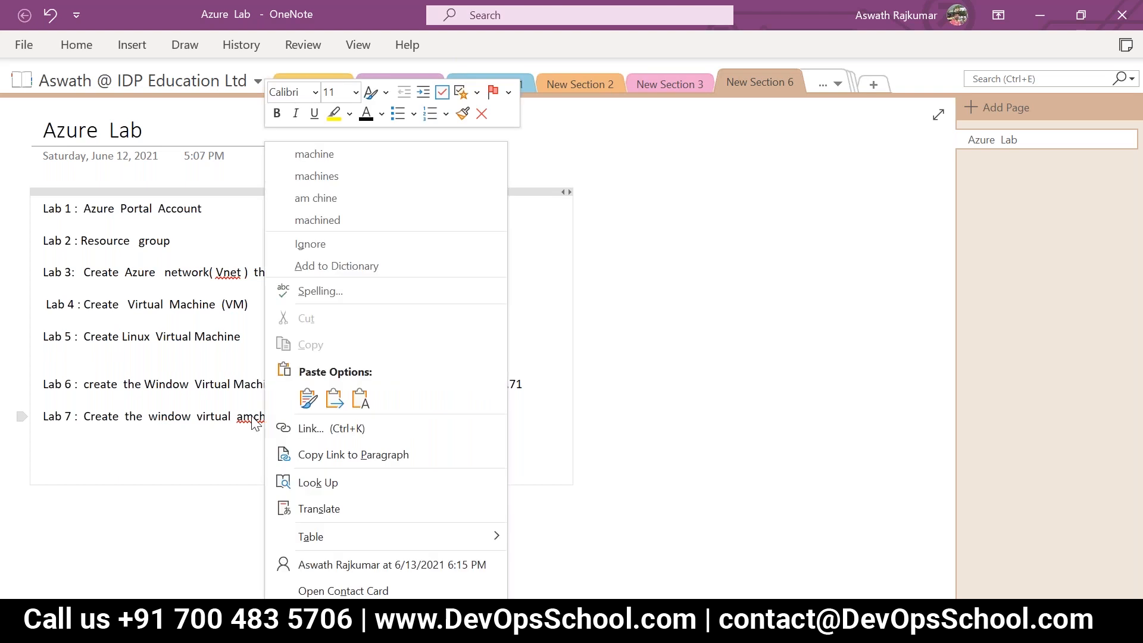
{"action": "left_click", "coordinate": [319, 156]}
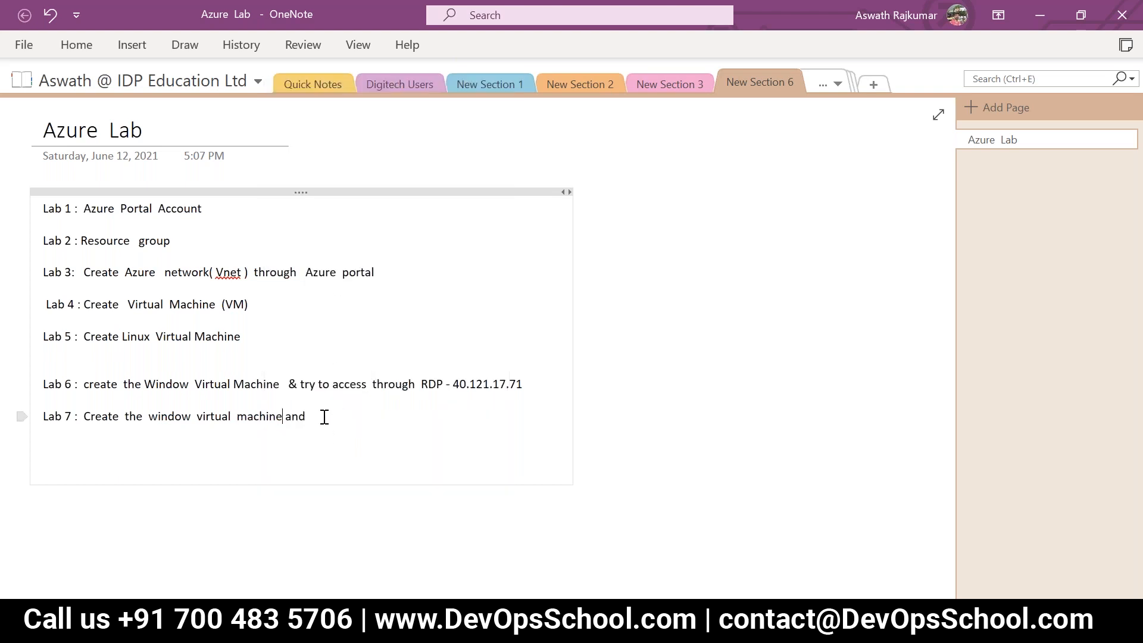
Step: Complete the Lab 7 line with "try to install the software" after "and"
{"action": "type", "text": "try to install the  software"}
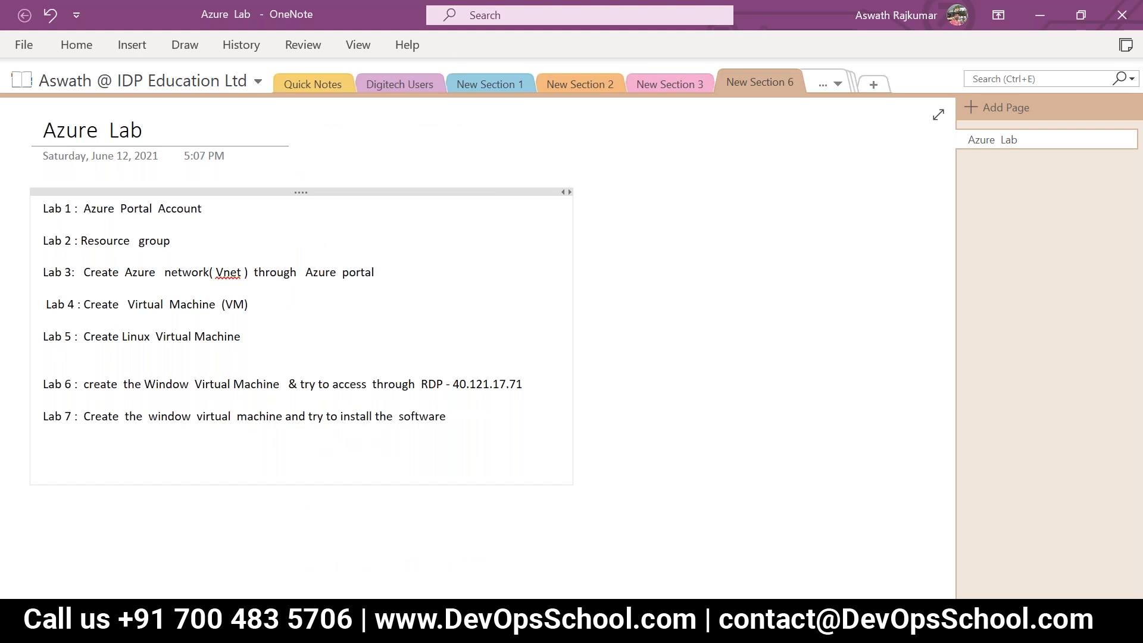
{"action": "left_click", "coordinate": [706, 161]}
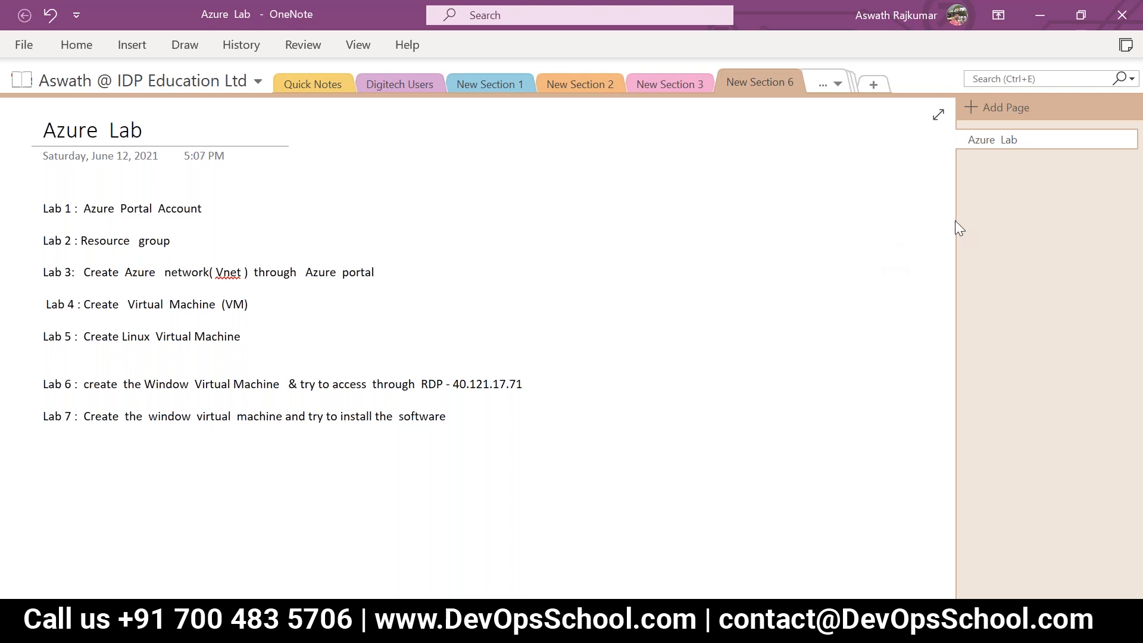
Step: Switch to the Azure portal in the browser and check the notifications for the RGTEST01 resource group deletion
{"action": "key", "text": "alt+Tab"}
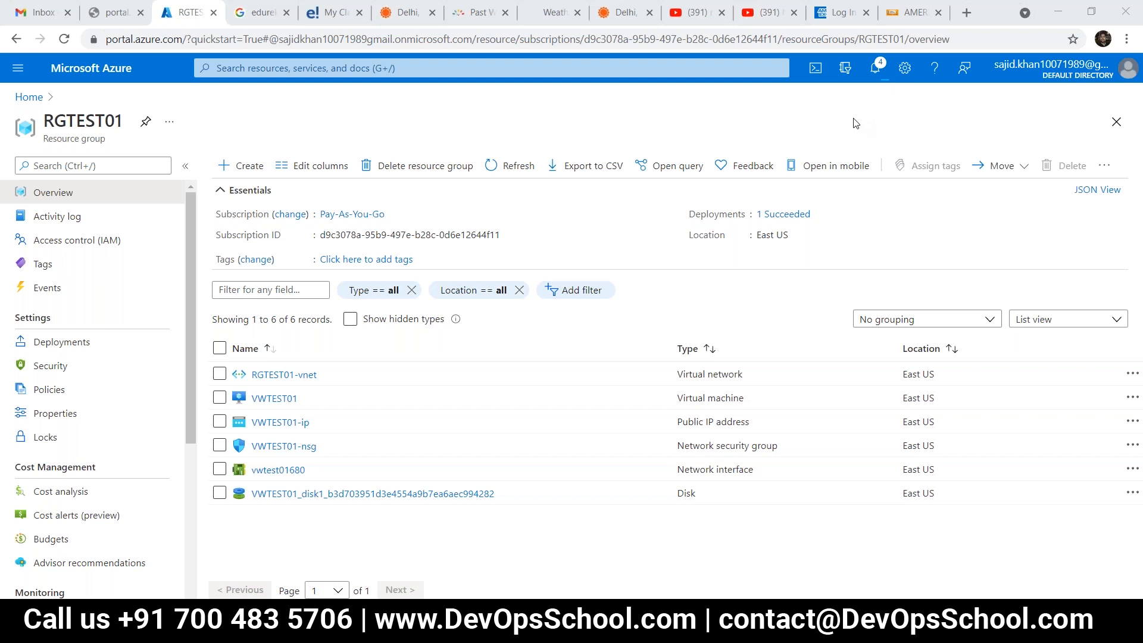
{"action": "left_click", "coordinate": [1056, 33]}
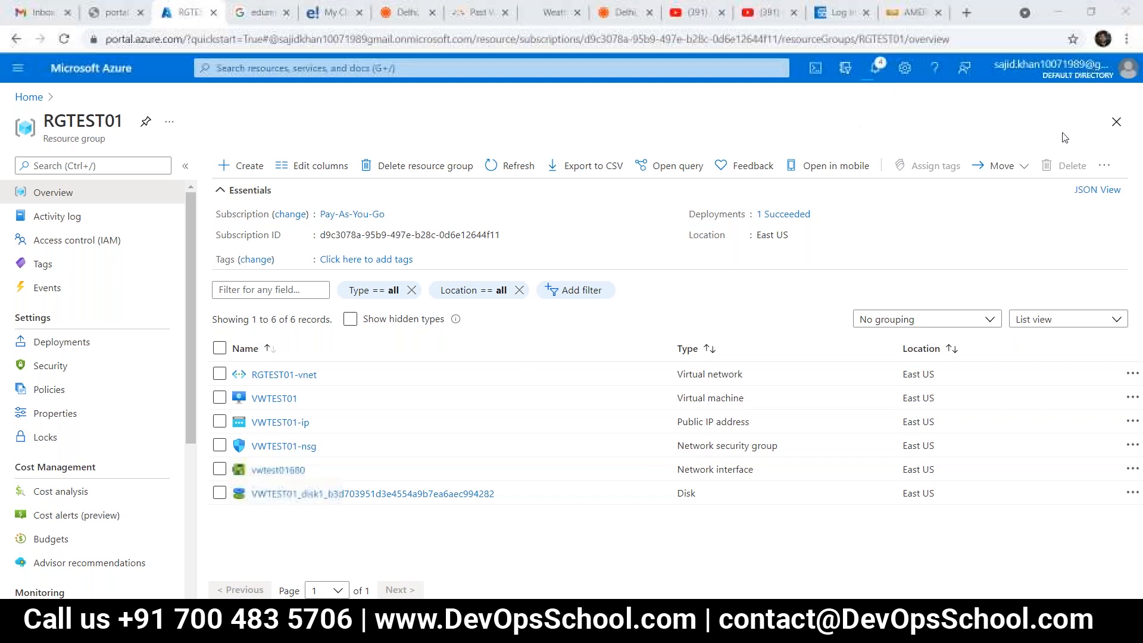
{"action": "left_click", "coordinate": [877, 66]}
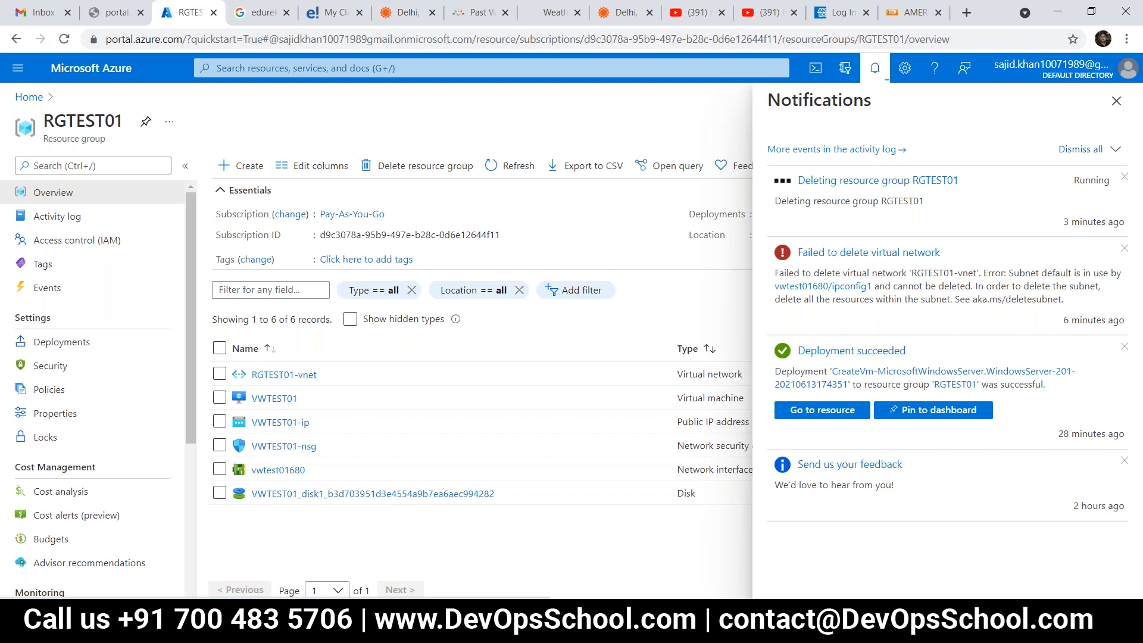
{"action": "left_click", "coordinate": [1117, 102]}
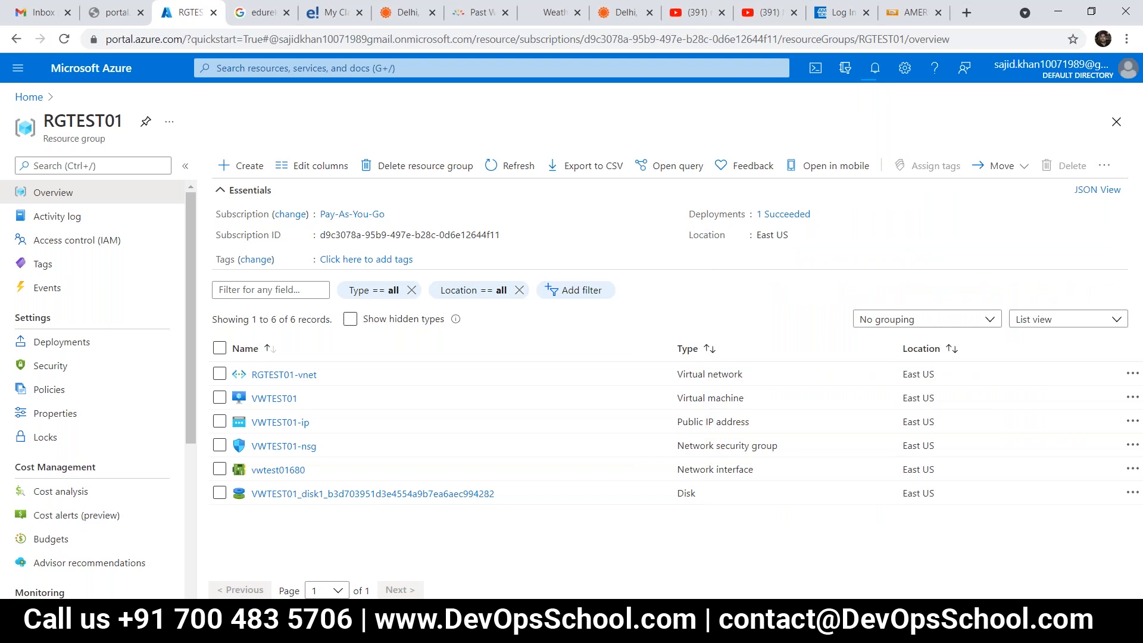
Step: Search the Azure portal for "subsr" and open the Subscriptions service
{"action": "left_click", "coordinate": [582, 67]}
{"action": "type", "text": "s"}
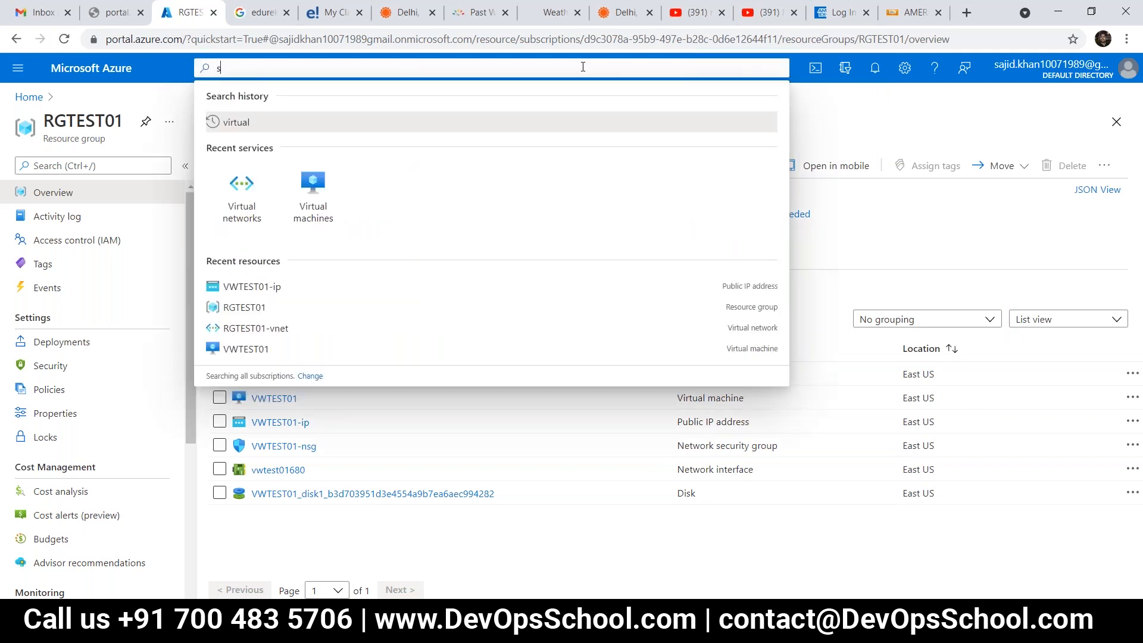
{"action": "type", "text": "ubsr"}
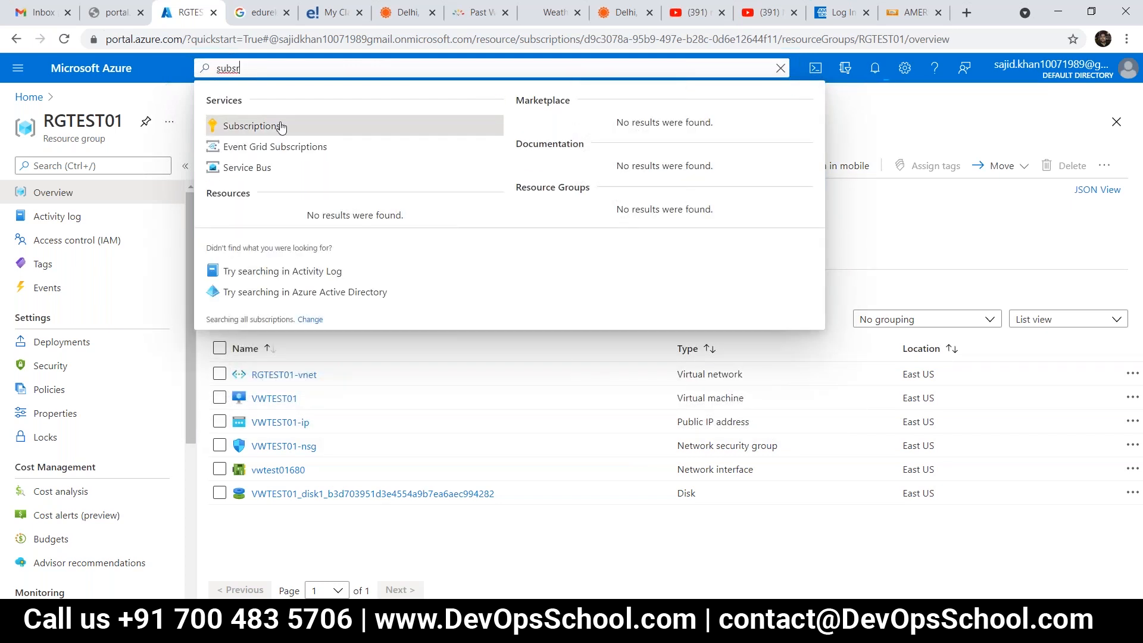
{"action": "left_click", "coordinate": [289, 122]}
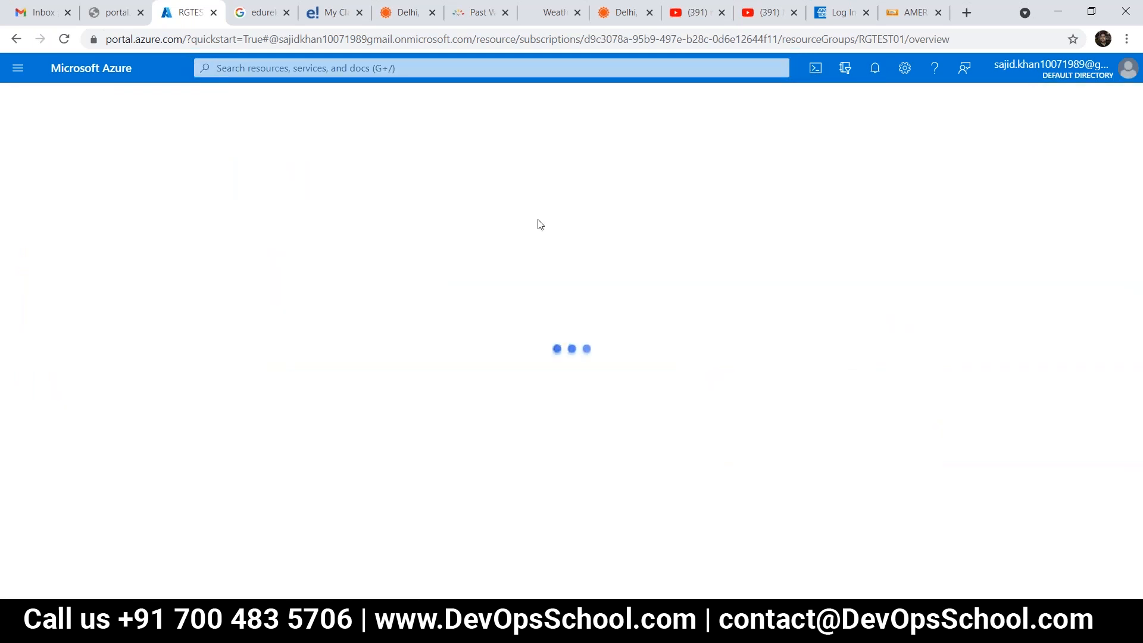